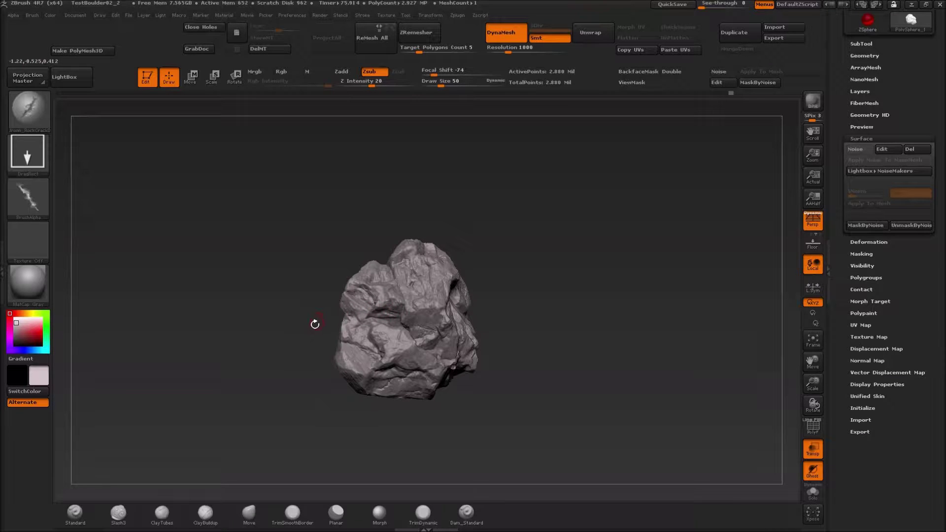
Examine the boulder from several angles, including the hole in the central crevice and the surrounding rock faces.
left_click_drag(314, 324, 308, 298, "alt")
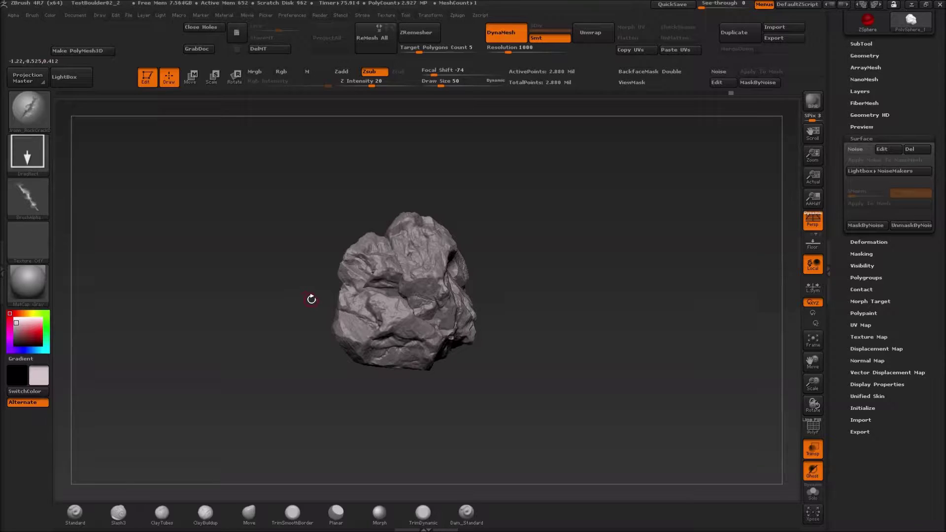
left_click_drag(315, 298, 363, 425, "alt")
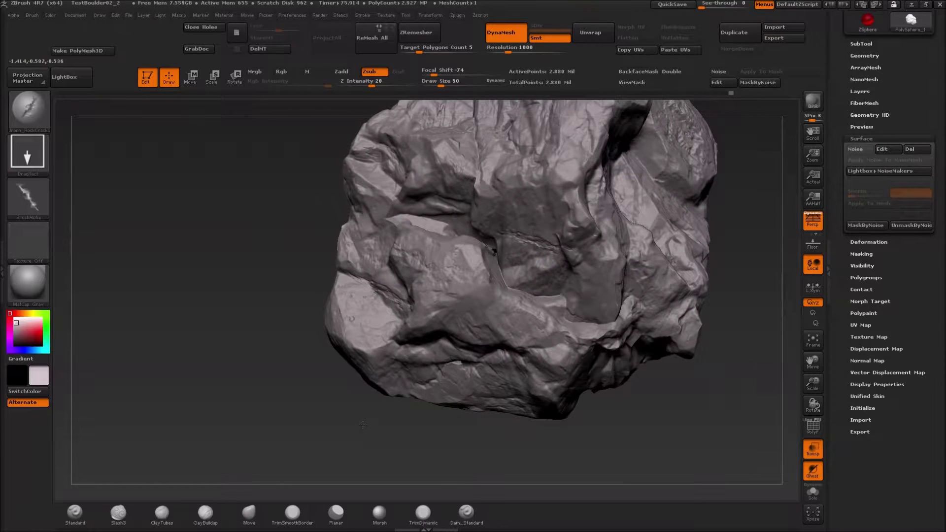
left_click_drag(276, 266, 181, 305)
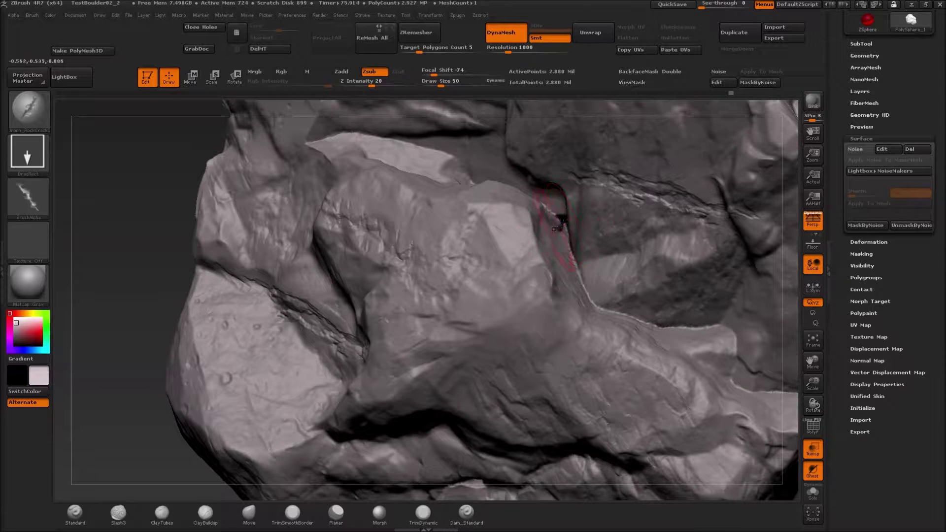
mouse_move(86, 222)
left_mouse_down()
mouse_move(106, 239)
mouse_move(99, 218)
mouse_move(101, 226)
left_mouse_up()
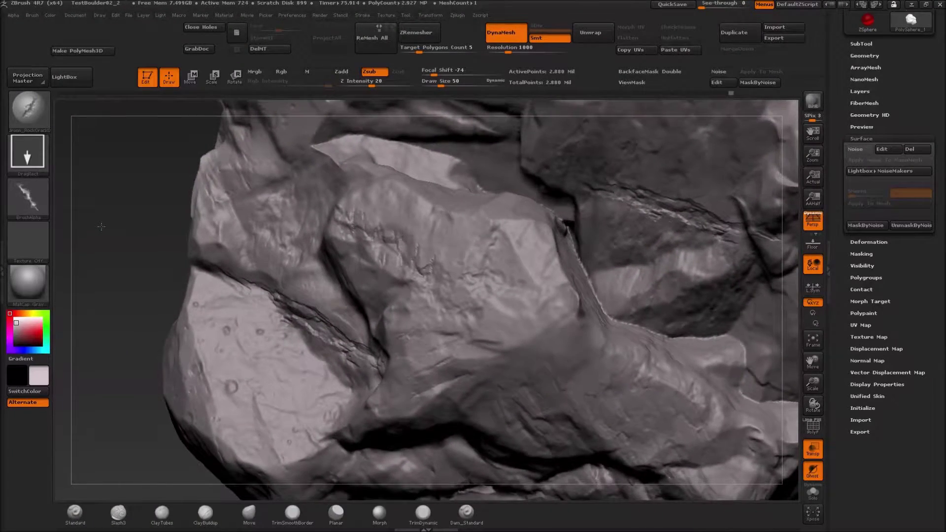
left_click_drag(126, 243, 108, 257)
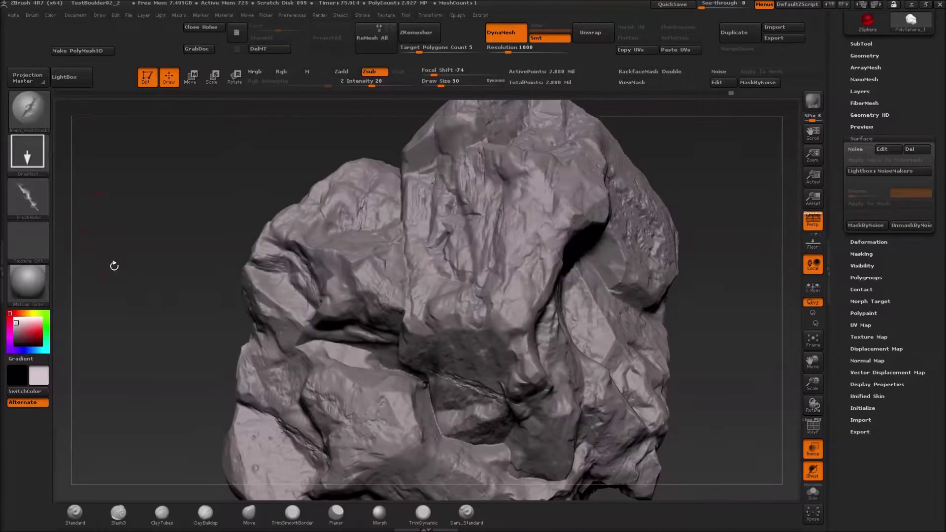
left_click_drag(176, 328, 210, 324)
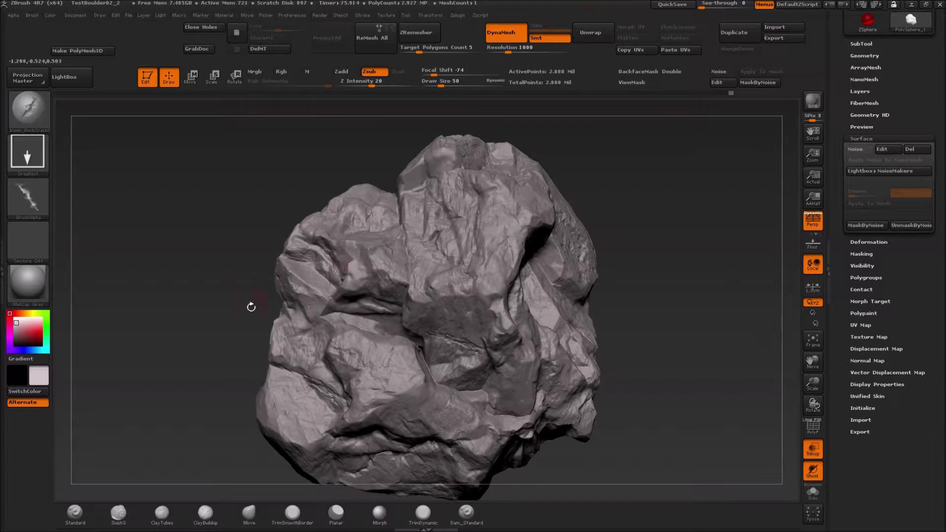
left_click_drag(206, 332, 190, 286)
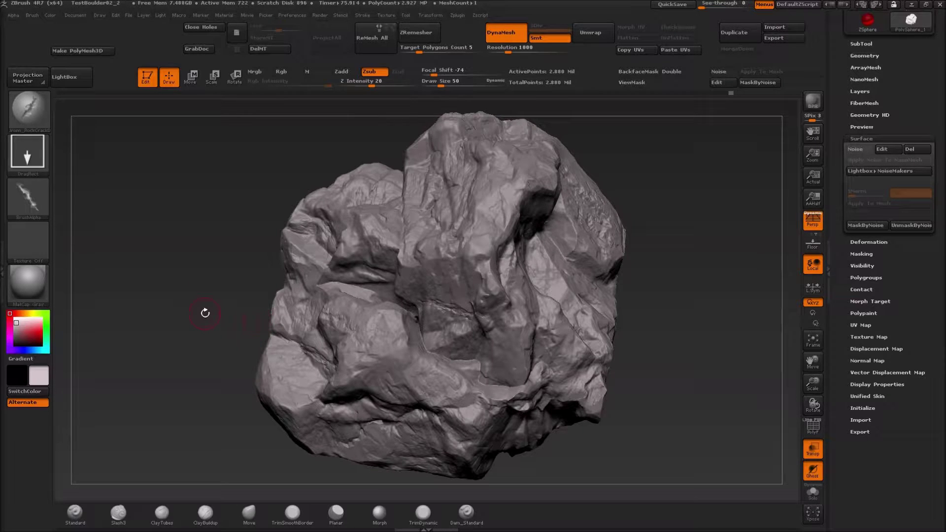
left_click_drag(162, 313, 192, 298)
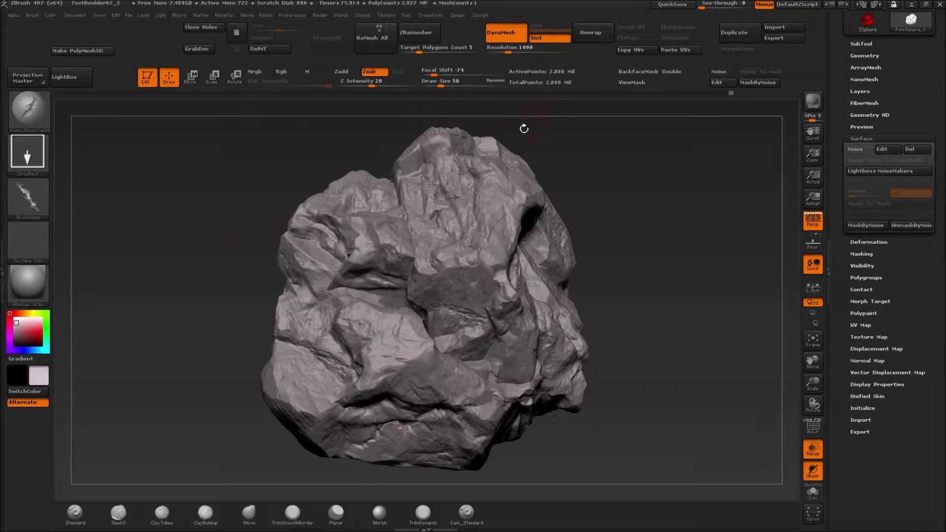
mouse_move(594, 212)
left_mouse_down()
mouse_move(603, 248)
mouse_move(584, 217)
left_mouse_up()
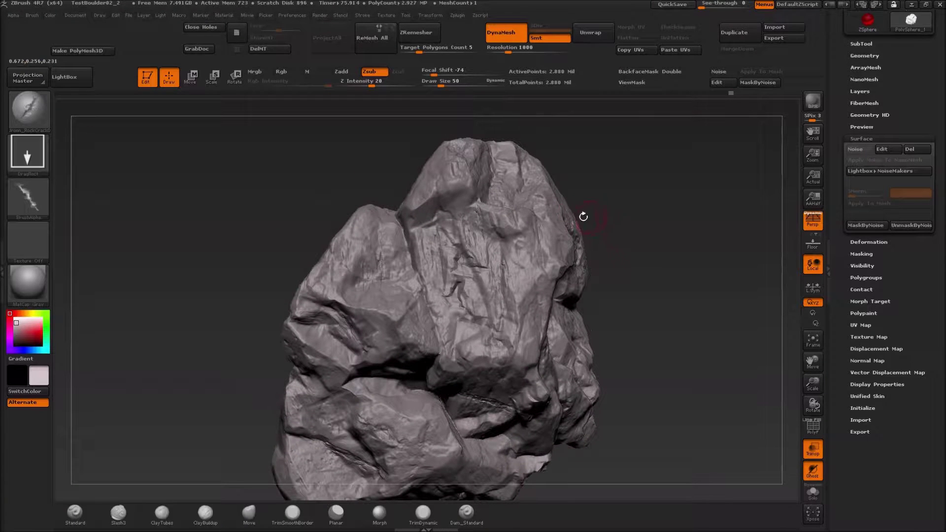
mouse_move(203, 372)
left_mouse_down()
mouse_move(193, 333)
mouse_move(233, 354)
mouse_move(195, 346)
mouse_move(245, 338)
mouse_move(144, 275)
mouse_move(152, 259)
mouse_move(148, 281)
left_mouse_up()
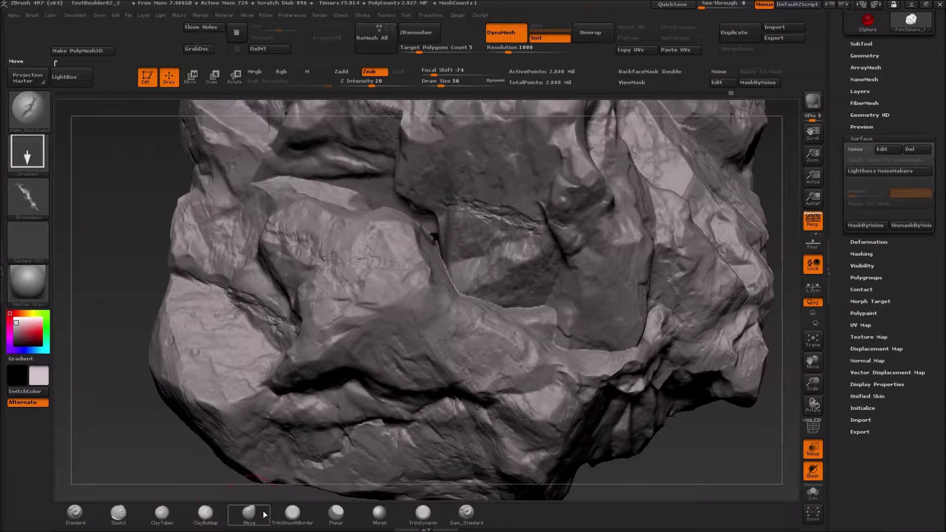
Choose the TrimSmoothBorder brush, then check the boulder's mesh integrity and repair it with Fix Mesh.
left_click(307, 515)
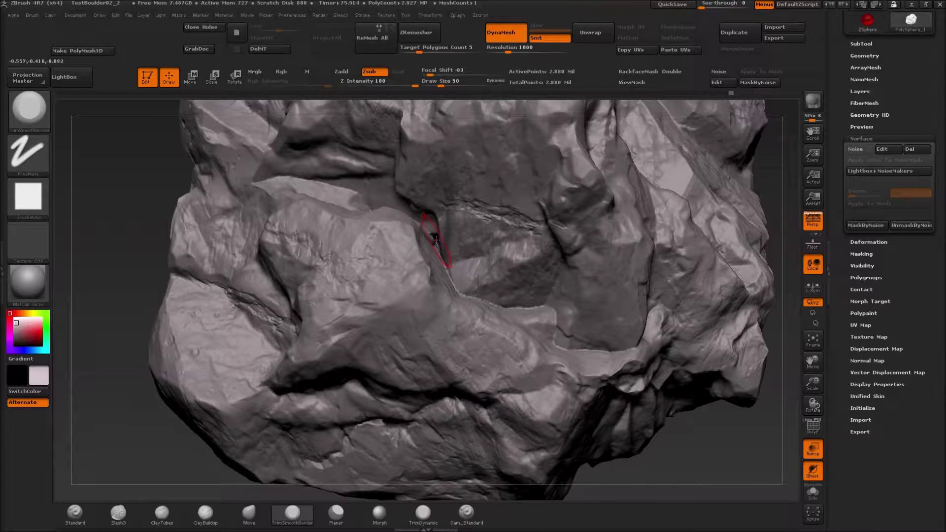
left_click_drag(935, 79, 942, 162)
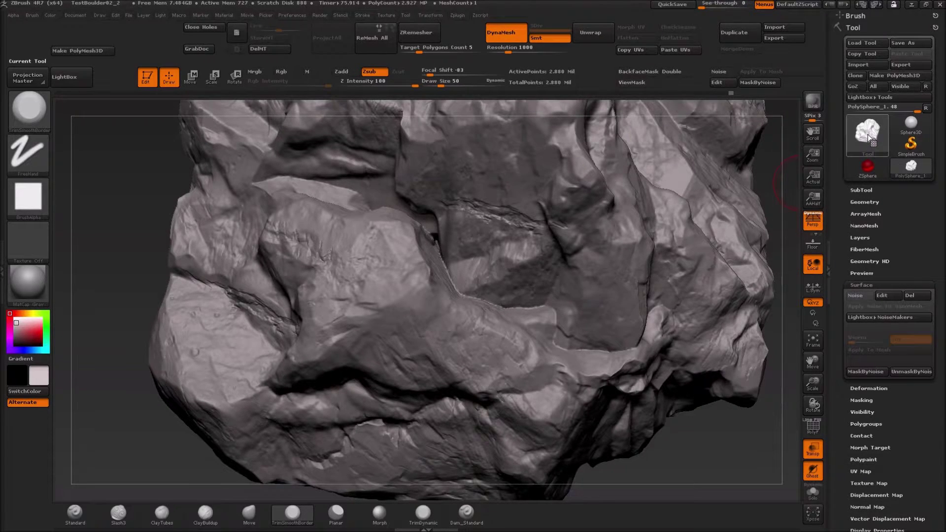
mouse_move(868, 139)
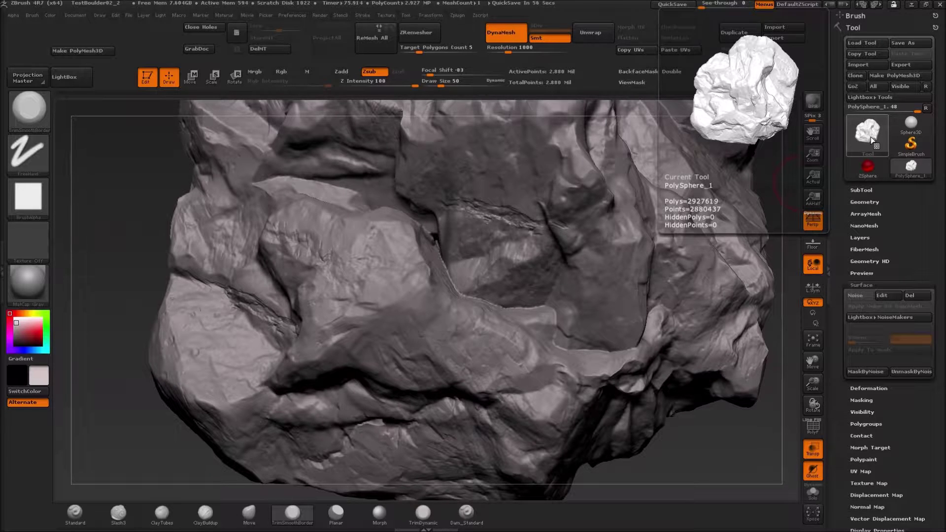
left_click(865, 202)
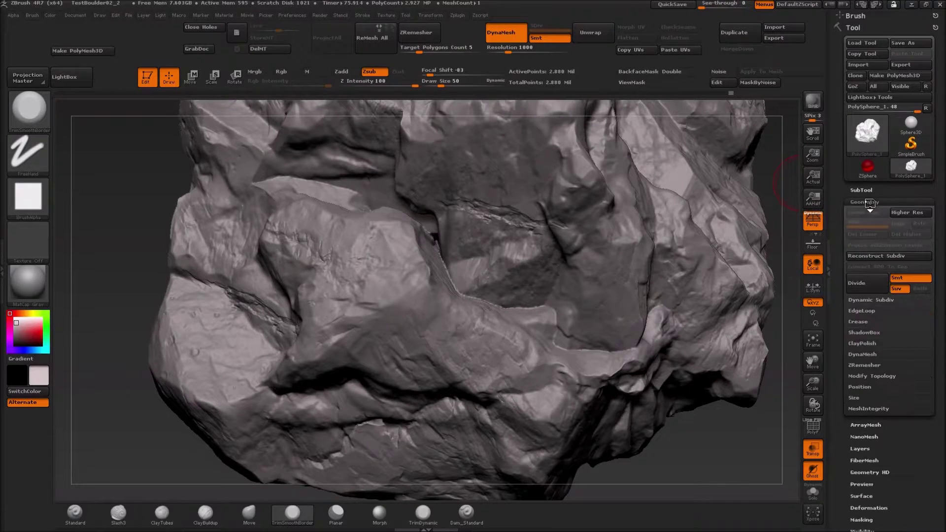
left_click(858, 410)
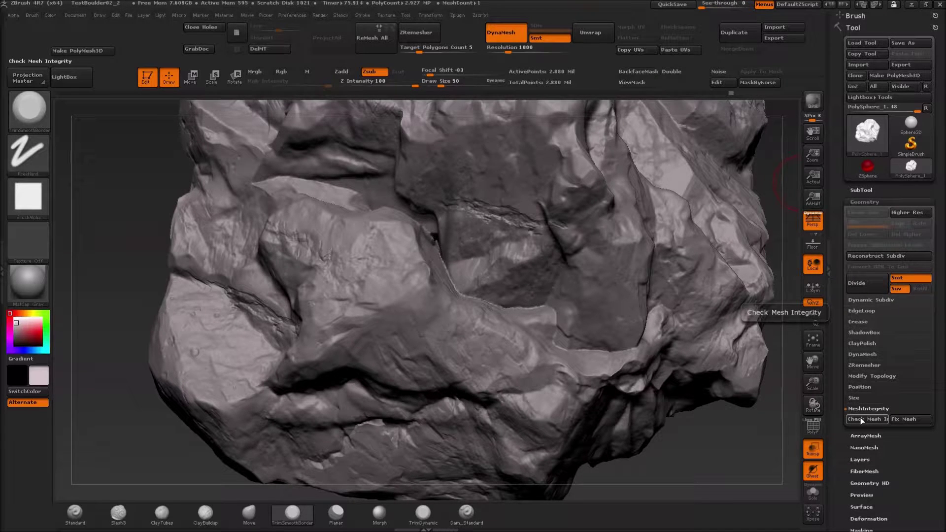
left_click(861, 418)
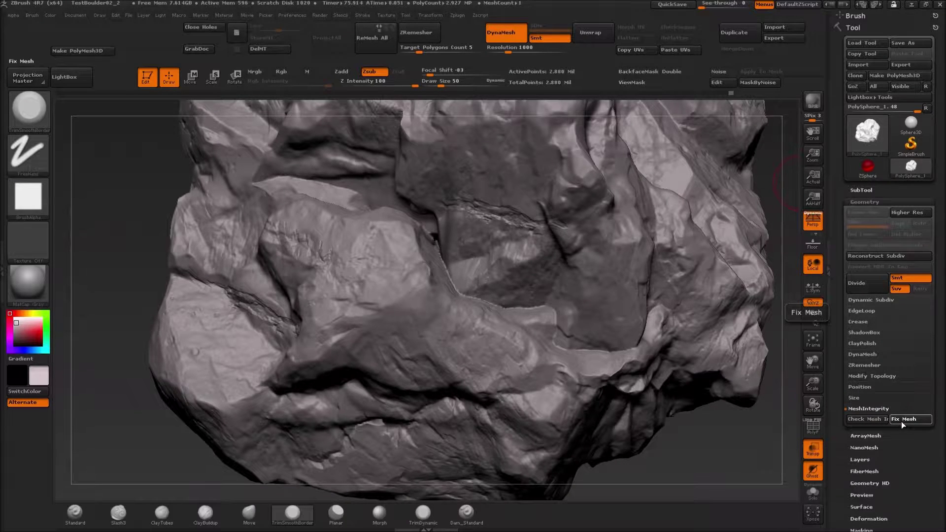
left_click(902, 421)
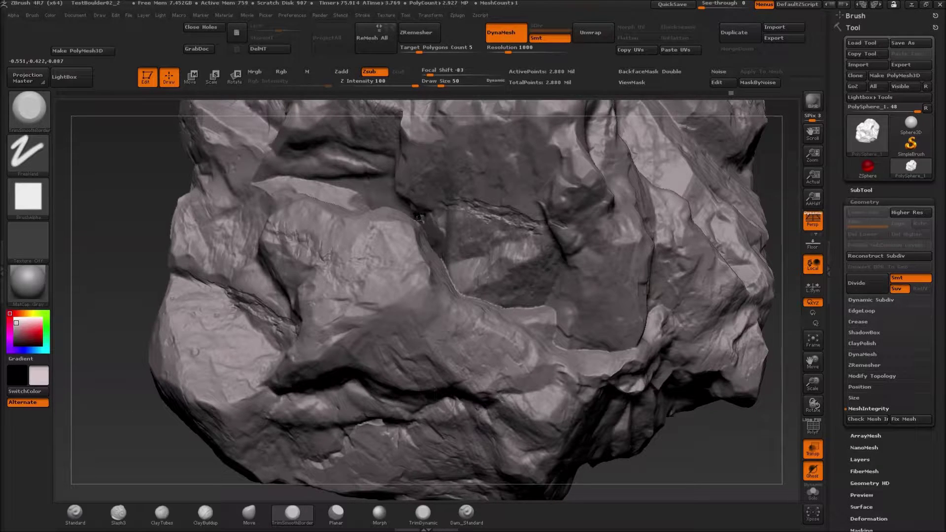
Smooth the former hole in the boulder's central crevice with the TrimSmoothBorder brush at draw size 19.
left_click_drag(81, 221, 109, 242)
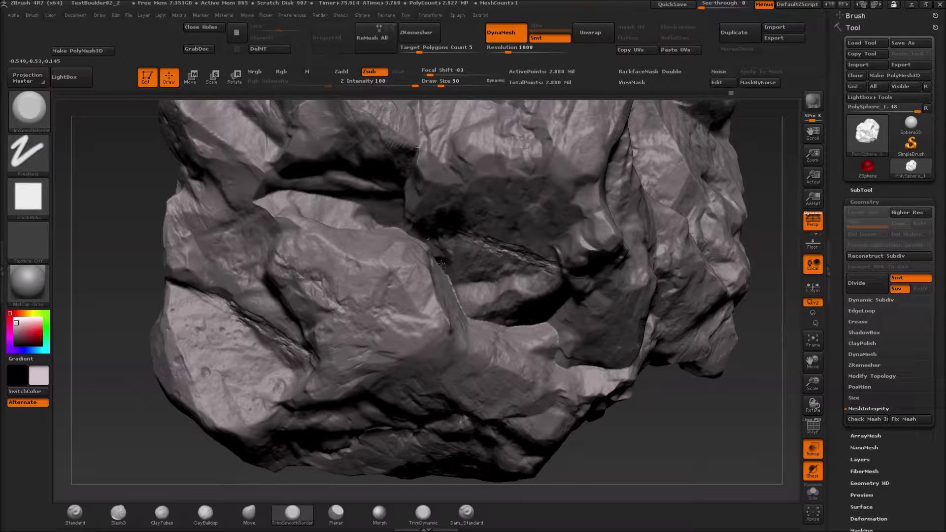
left_click_drag(128, 272, 232, 269)
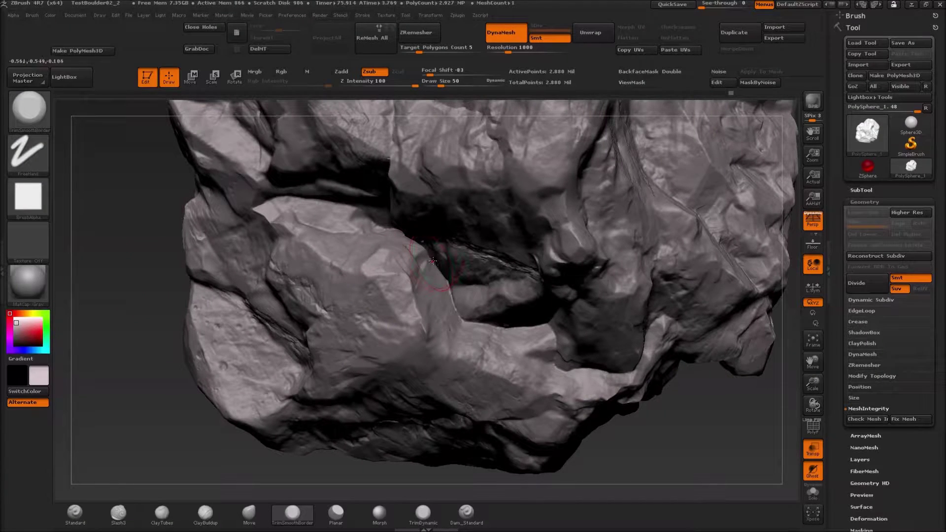
left_click_drag(122, 300, 149, 287)
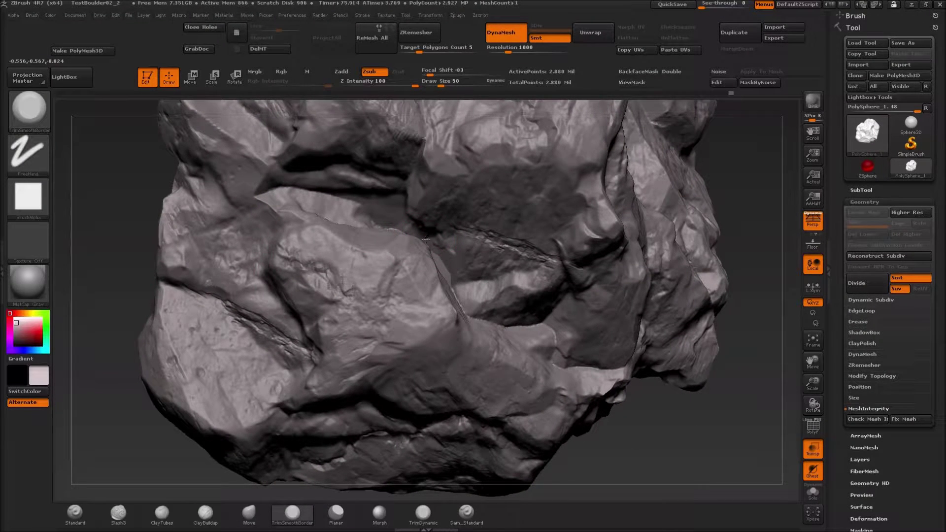
mouse_move(107, 217)
left_mouse_down()
mouse_move(129, 205)
mouse_move(111, 211)
left_mouse_up()
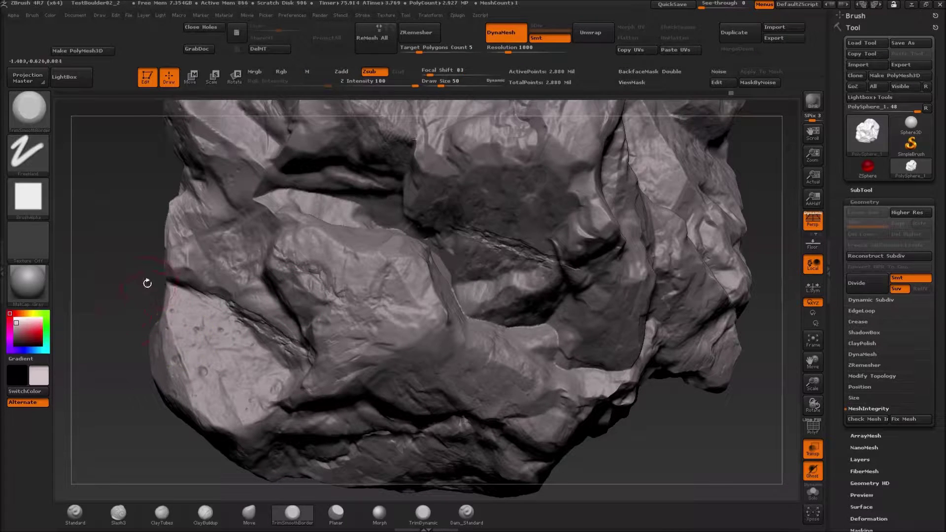
key("s")
left_click_drag(124, 278, 120, 278)
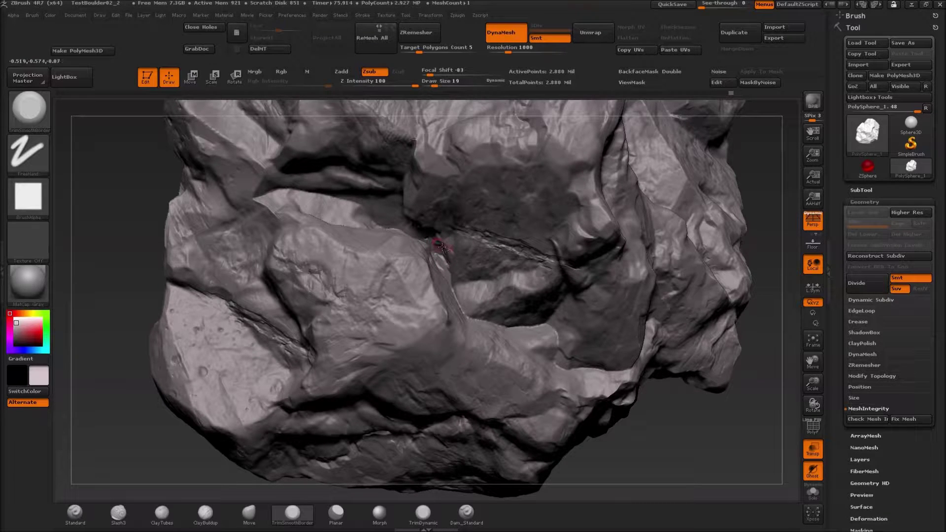
left_click_drag(121, 249, 101, 211)
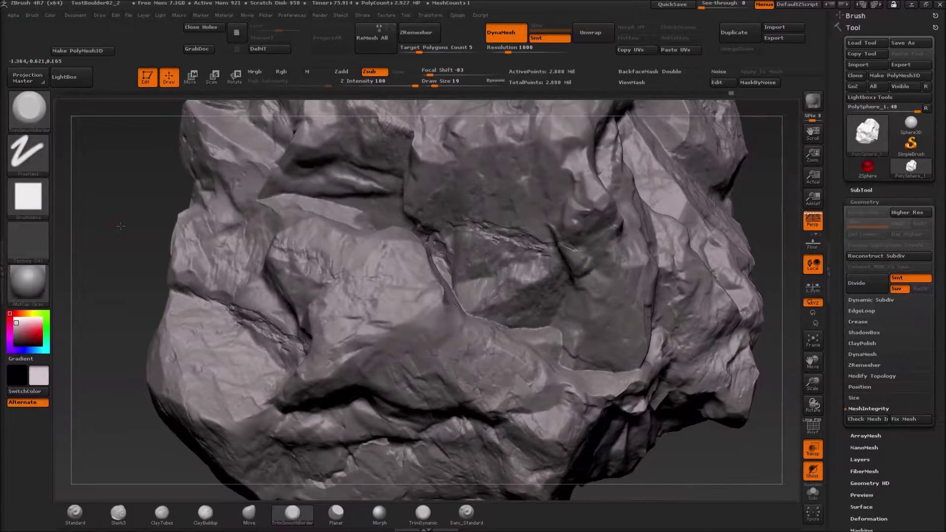
left_click(38, 114)
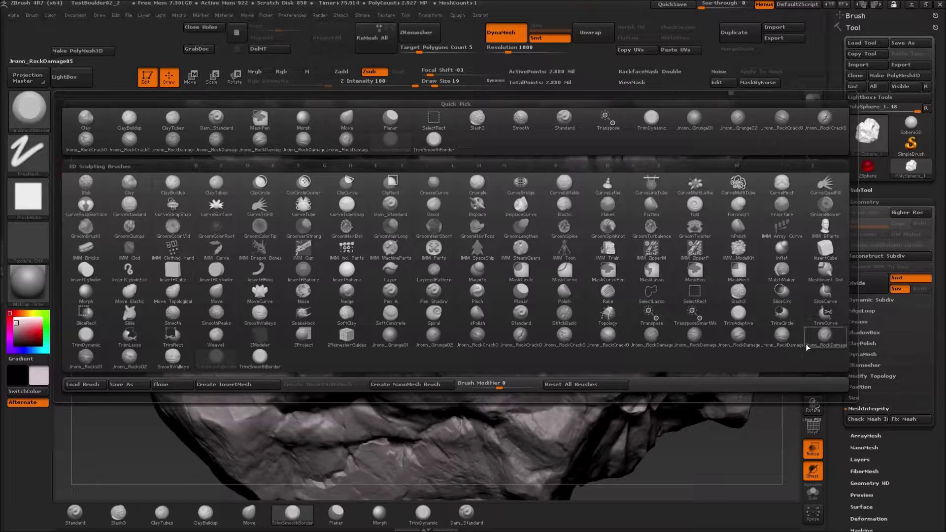
left_click(824, 338)
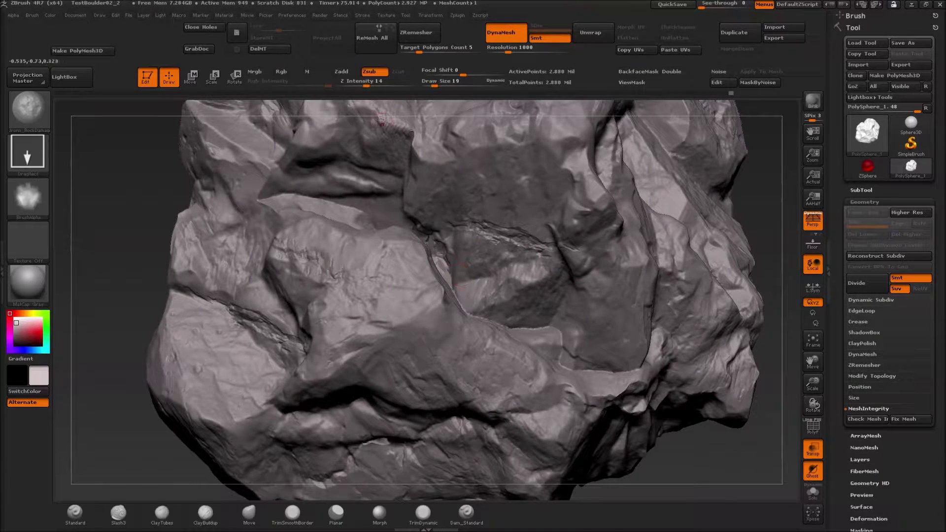
left_click_drag(368, 86, 377, 87)
Stamp rock damage over the smoothed spot in the central crevice and on the adjoining ledge with the first Jronn_RockDamage brush.
left_click(34, 121)
left_click(42, 111)
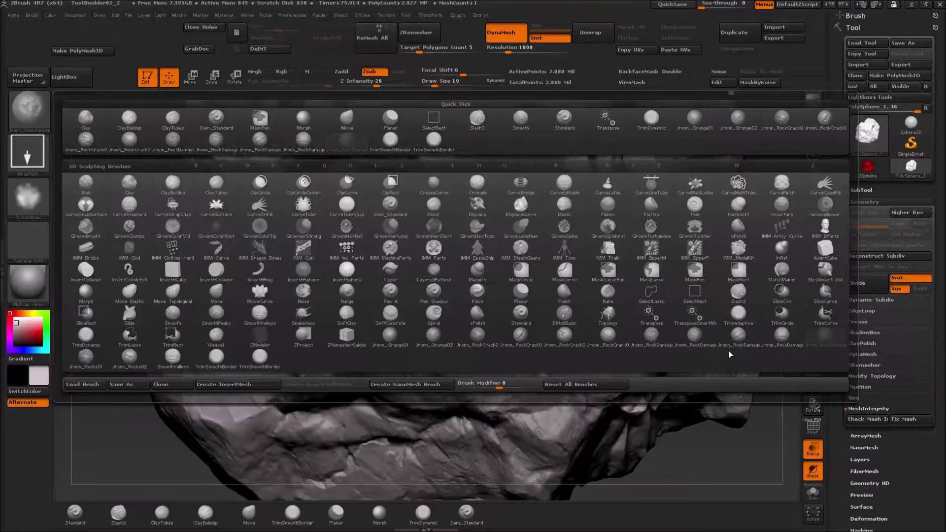
left_click(652, 336)
mouse_move(433, 237)
left_mouse_down()
mouse_move(454, 268)
mouse_move(451, 241)
left_mouse_up()
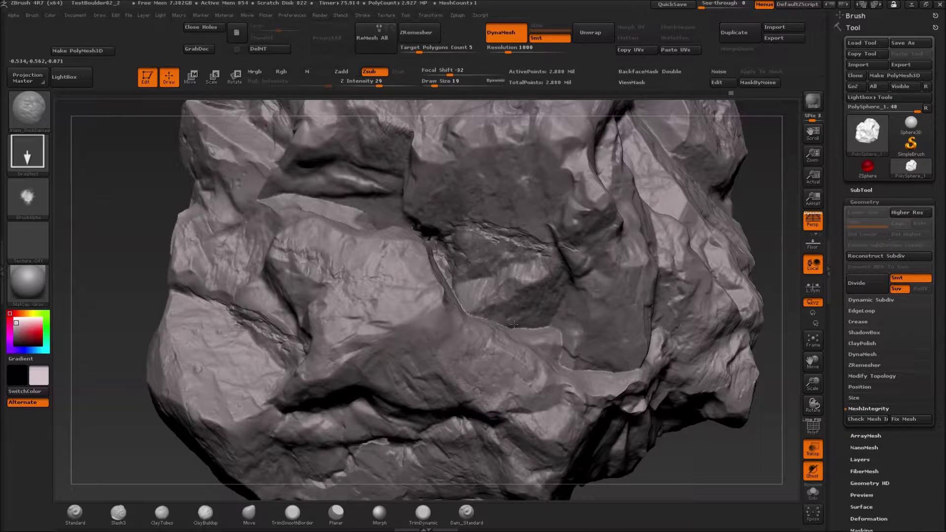
mouse_move(144, 254)
left_mouse_down()
mouse_move(153, 261)
mouse_move(126, 263)
mouse_move(135, 269)
left_mouse_up()
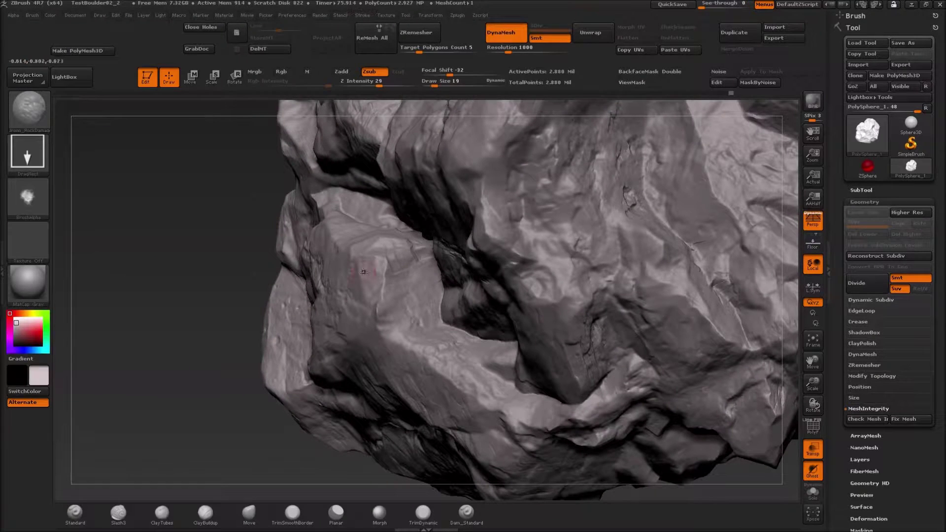
mouse_move(410, 251)
left_mouse_down()
mouse_move(417, 264)
mouse_move(397, 256)
left_mouse_up()
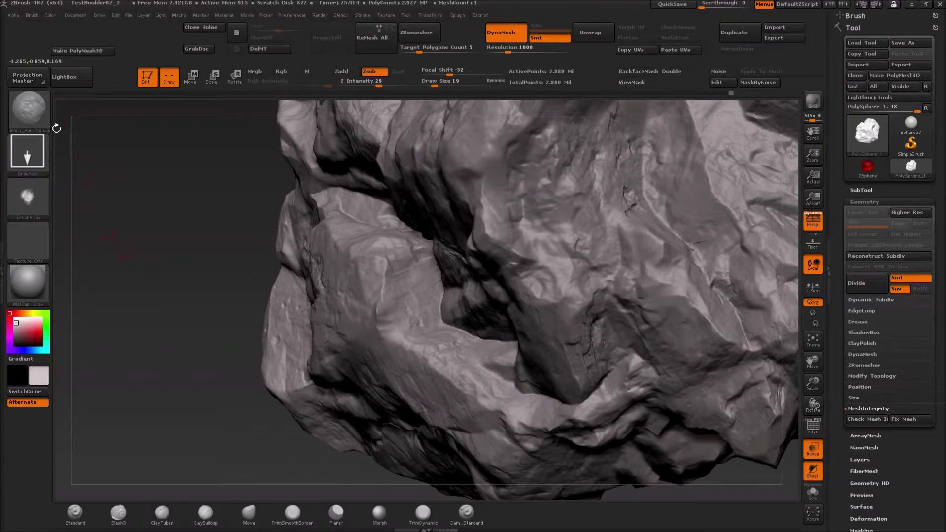
Stamp grunge detail onto the top of the ledge beside the crevice with the Jronn_Grunge02 brush.
left_click(29, 109)
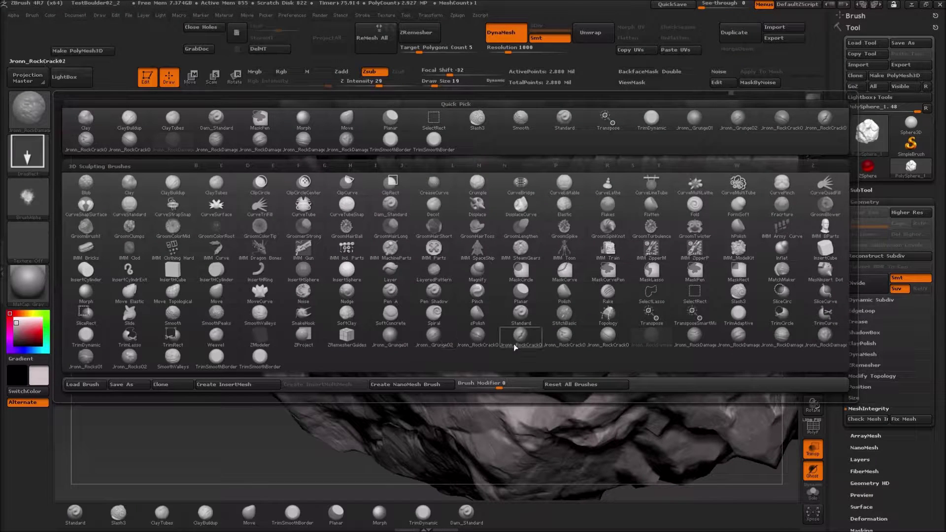
left_click(435, 336)
mouse_move(416, 250)
left_mouse_down()
mouse_move(422, 269)
mouse_move(407, 249)
mouse_move(395, 264)
left_mouse_up()
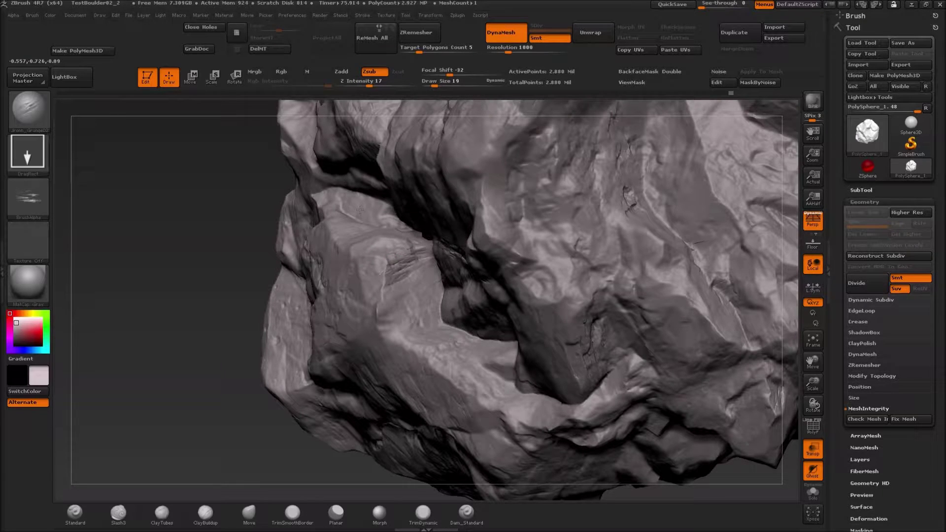
left_click_drag(101, 268, 239, 251)
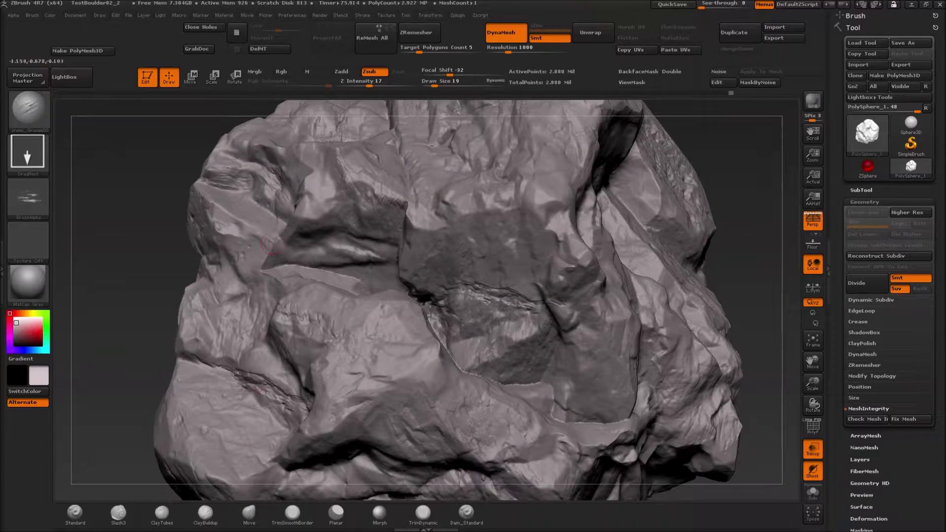
Smooth the rock at the outer end of the upper horizontal recess with the TrimSmoothBorder brush.
left_click(292, 513)
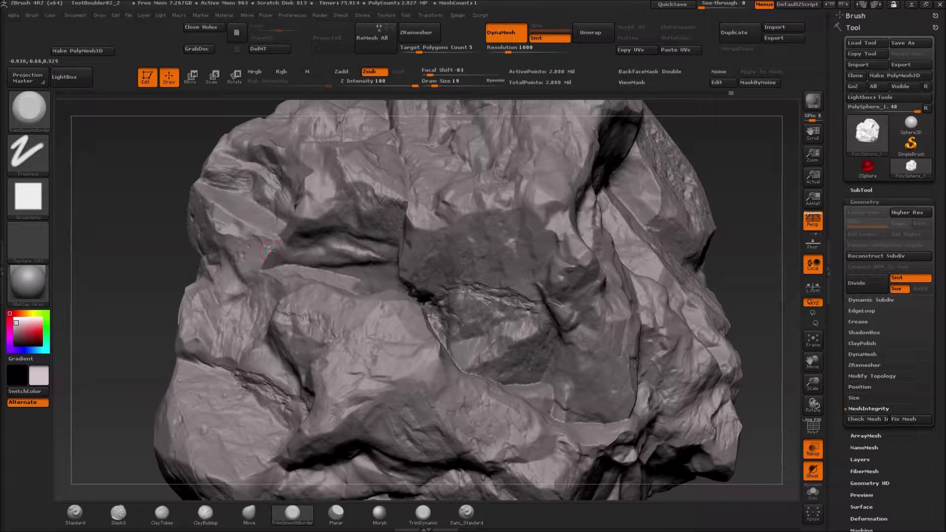
left_click_drag(148, 243, 159, 246)
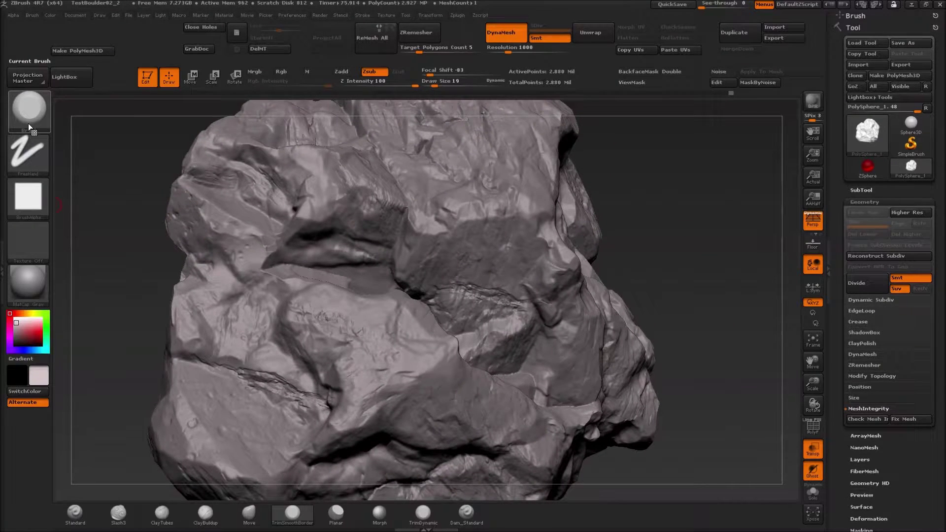
mouse_move(28, 123)
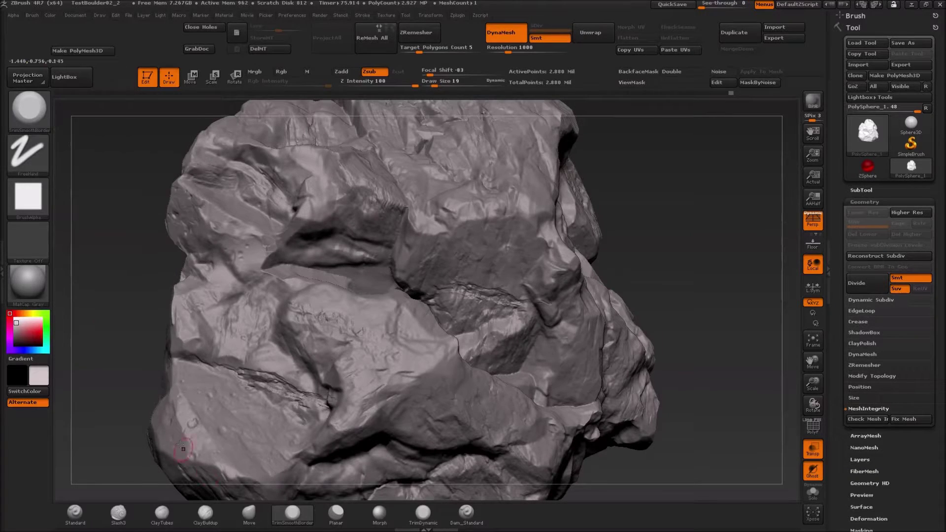
Stamp grunge detail over the smoothed rock at the outer end of the upper horizontal recess with the Jronn_Grunge02 brush.
left_click(29, 116)
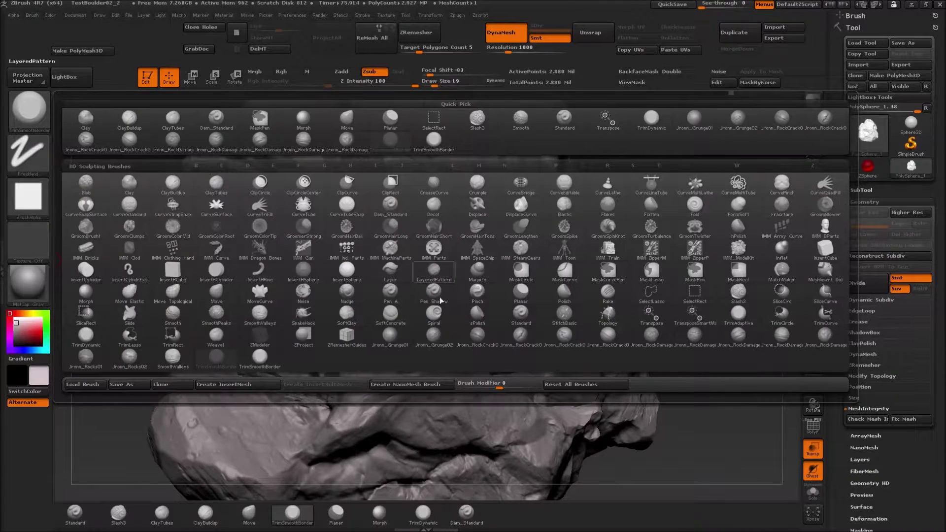
left_click(437, 340)
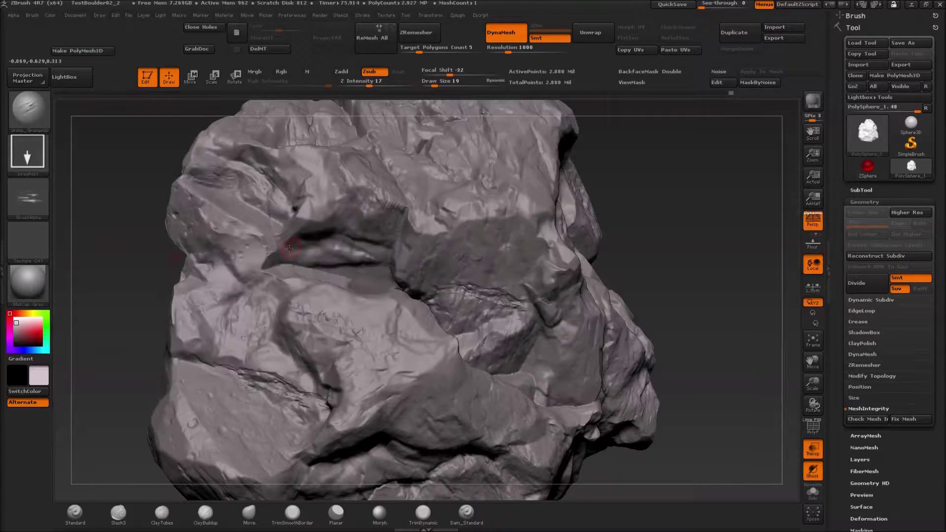
left_click_drag(256, 243, 288, 208)
mouse_move(93, 205)
left_mouse_down()
mouse_move(99, 248)
mouse_move(106, 218)
left_mouse_up()
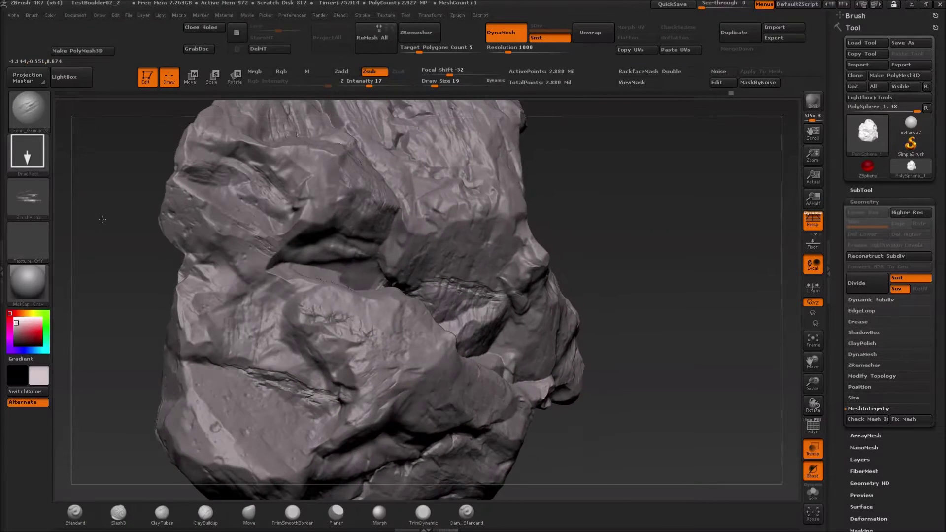
Save the project over the existing TestBoulder02_2.ZPR file.
key("ctrl+s")
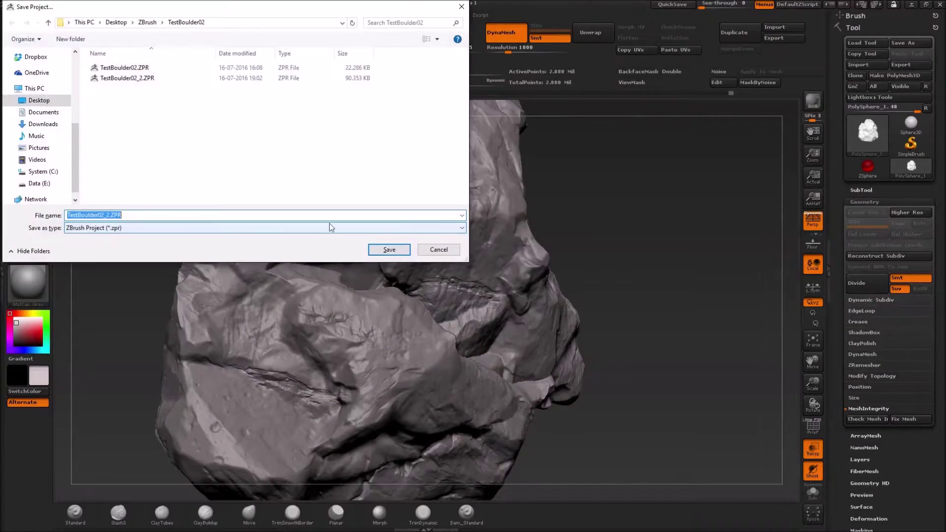
double_click(135, 78)
left_click(502, 273)
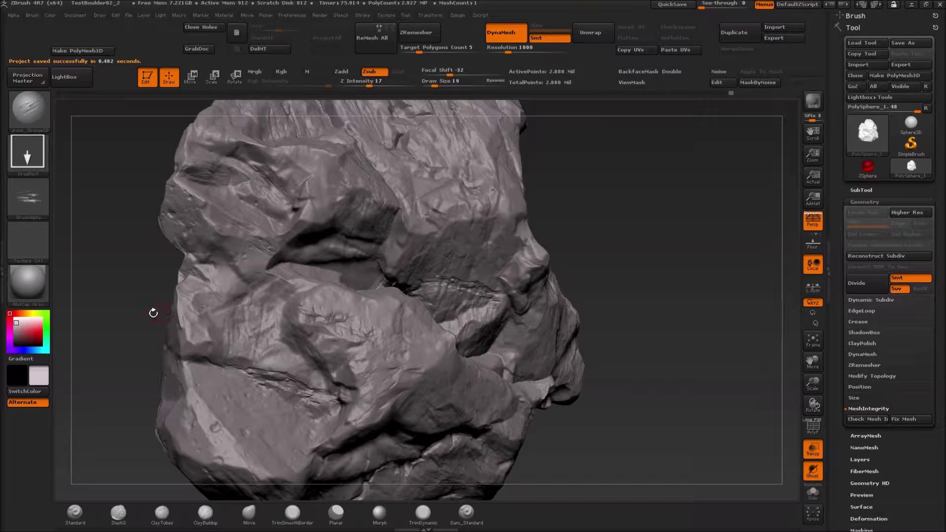
Examine the whole boulder from all sides for its overall shape and surface detail.
left_click_drag(150, 316, 575, 300, "alt")
left_click_drag(309, 340, 403, 345)
left_click_drag(595, 311, 494, 361)
left_click_drag(432, 355, 297, 327)
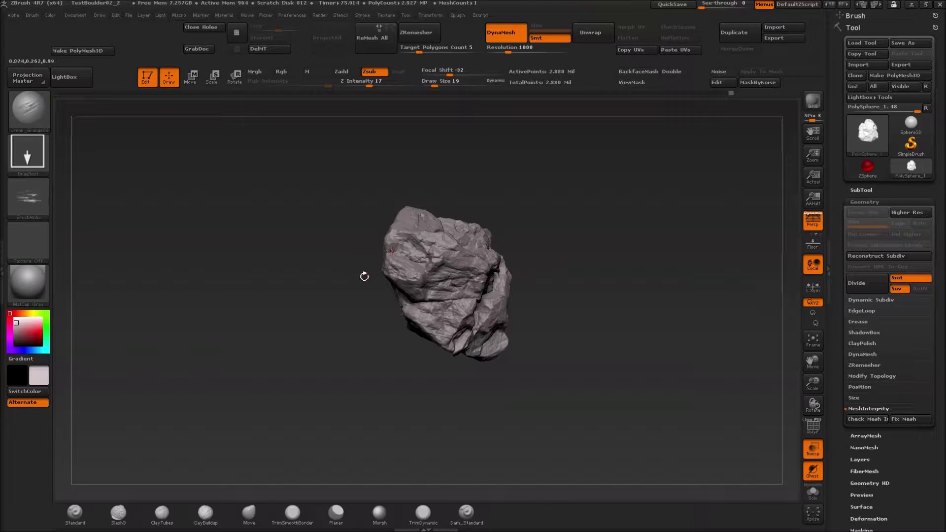
left_click_drag(351, 285, 328, 318)
left_click_drag(370, 274, 261, 345)
left_click_drag(600, 250, 575, 275)
left_click_drag(566, 319, 566, 277)
left_click_drag(395, 286, 329, 331)
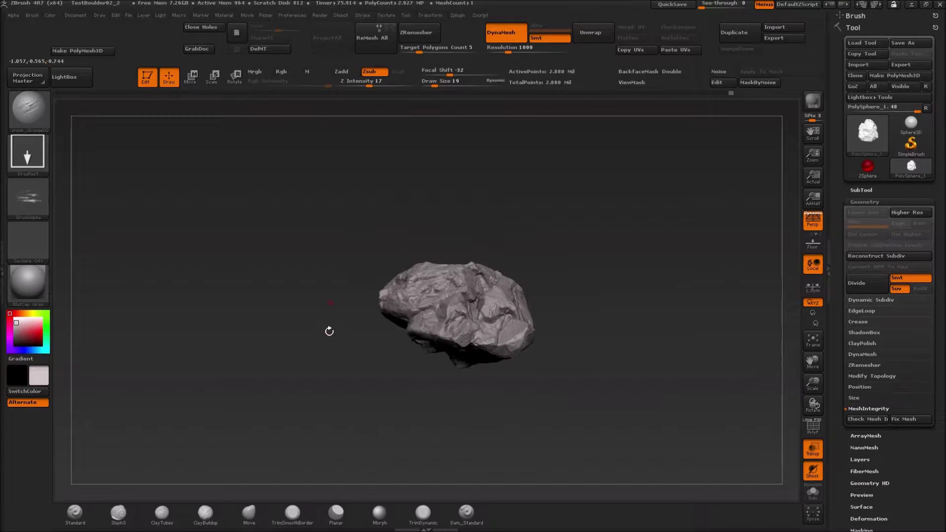
Open the DefaultCube.ZPR project from the LightBox projects.
left_click(83, 73)
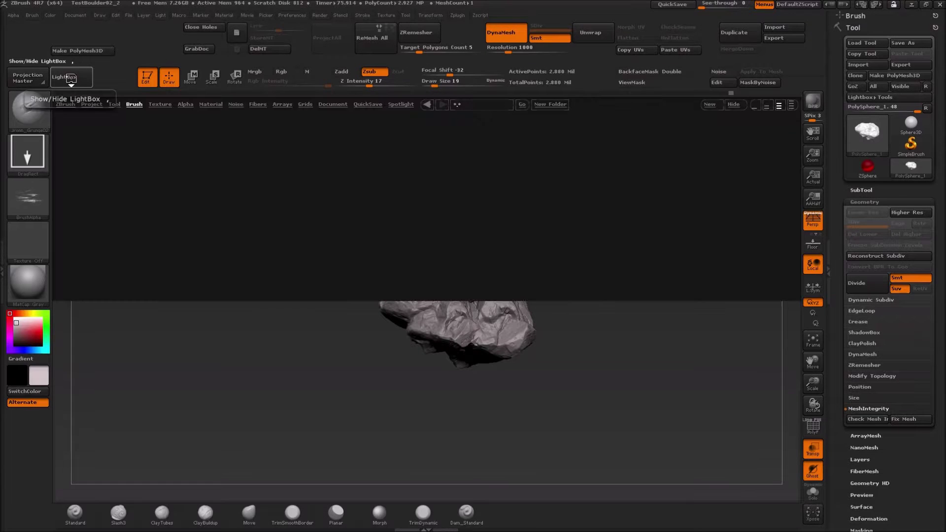
left_click(89, 105)
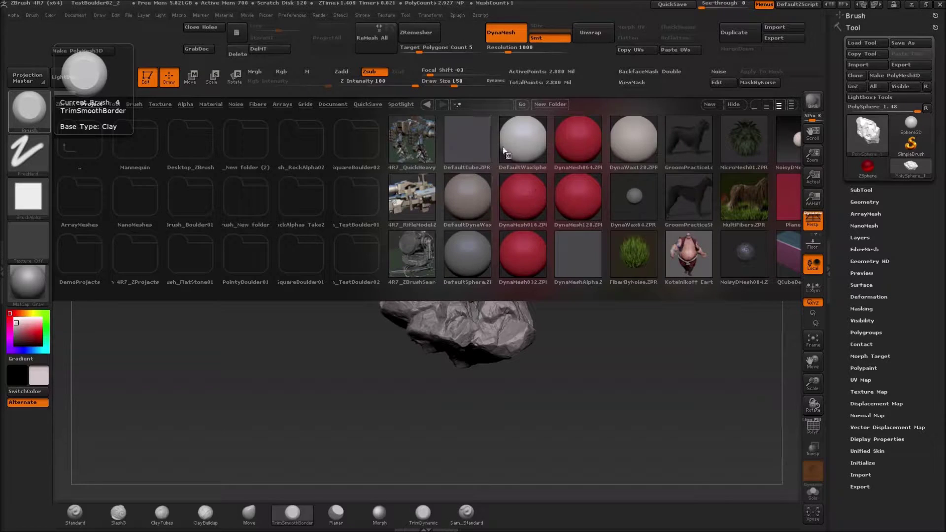
double_click(460, 136)
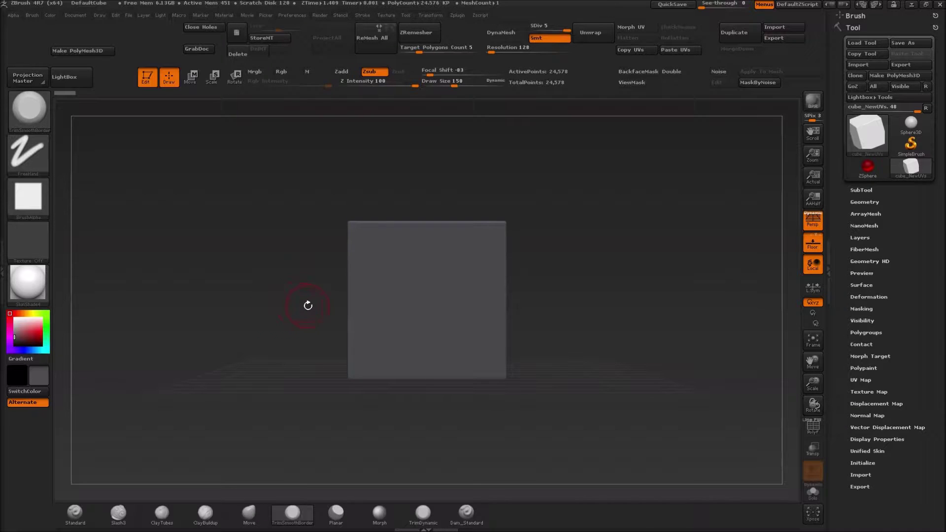
Capture the cube, seen at an angle with three faces showing, as a new alpha with GrabDoc.
left_click_drag(294, 300, 275, 329)
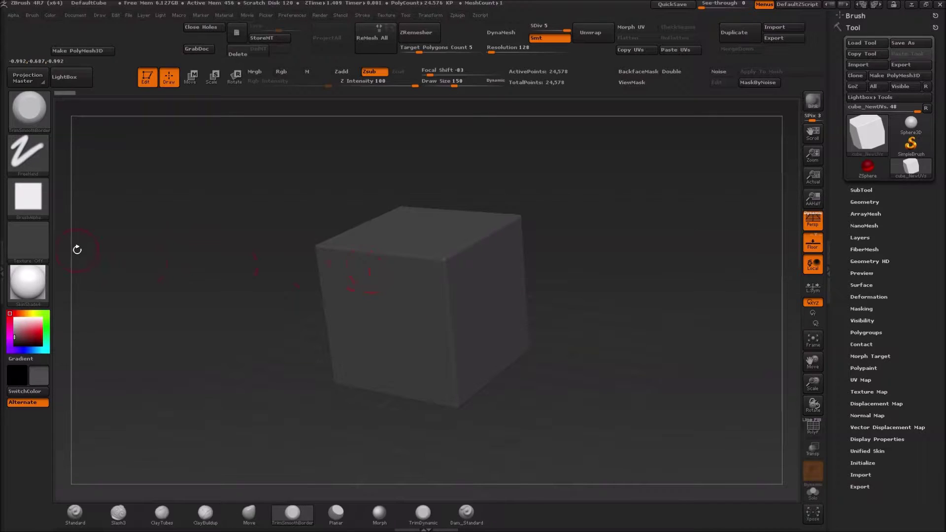
left_click(29, 202)
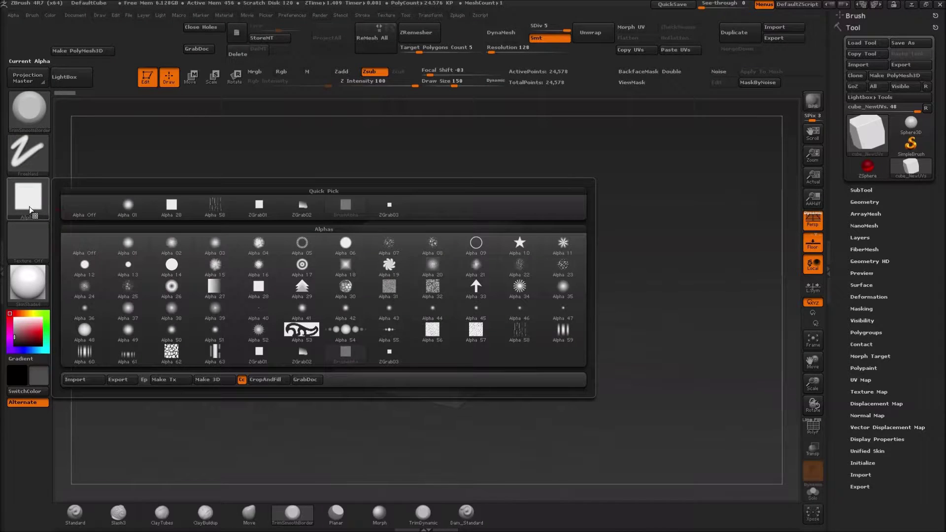
left_click(306, 380)
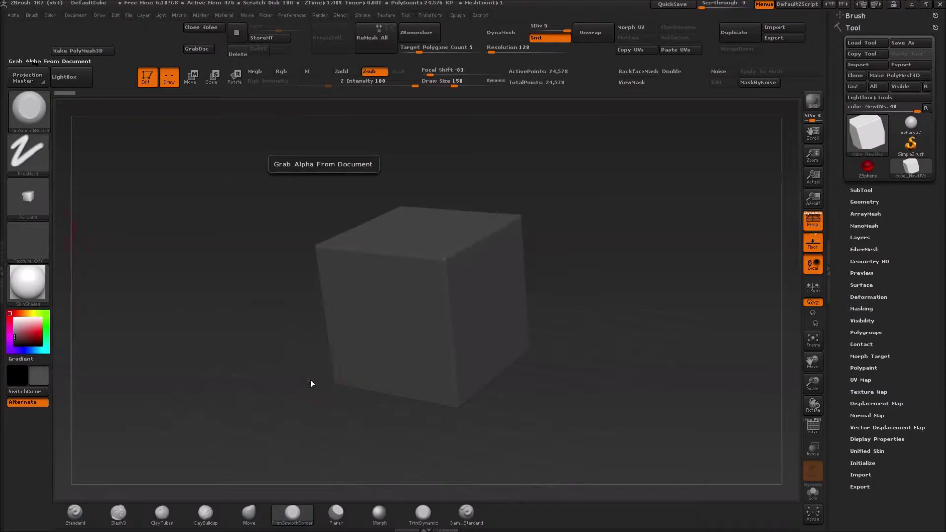
mouse_move(31, 202)
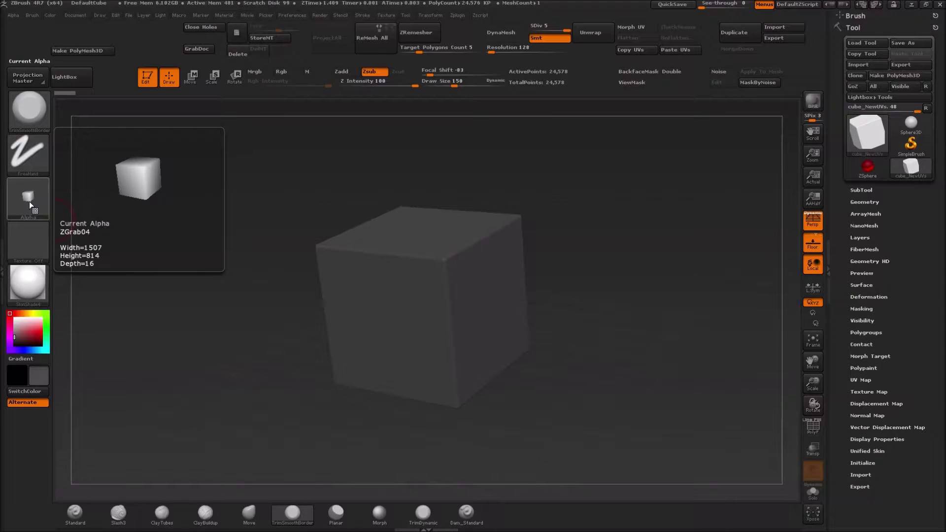
mouse_move(26, 157)
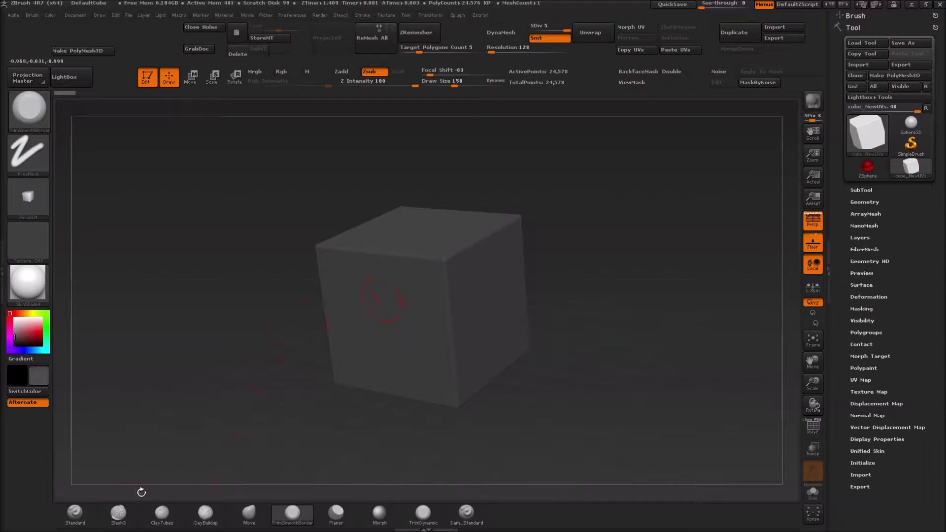
Set up the Standard brush with the grabbed cube alpha ZGrab04.
left_click(75, 512)
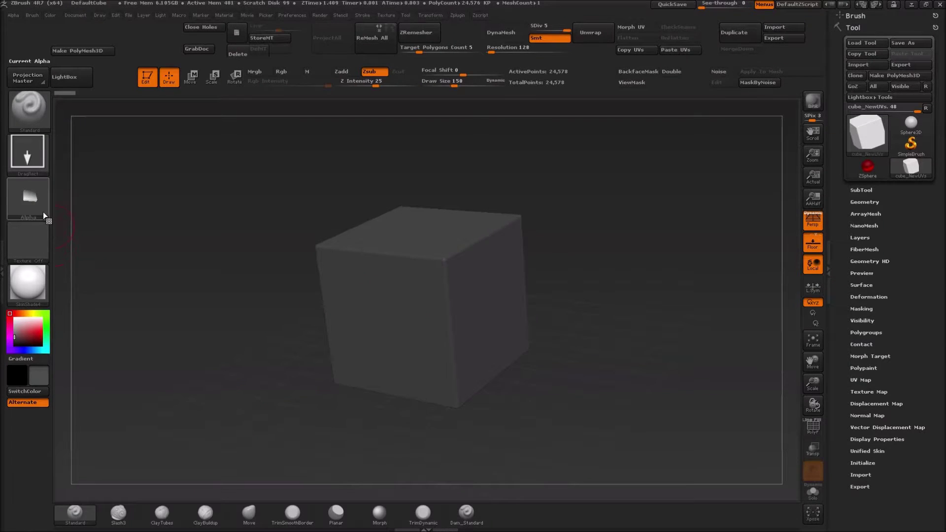
left_click(43, 211)
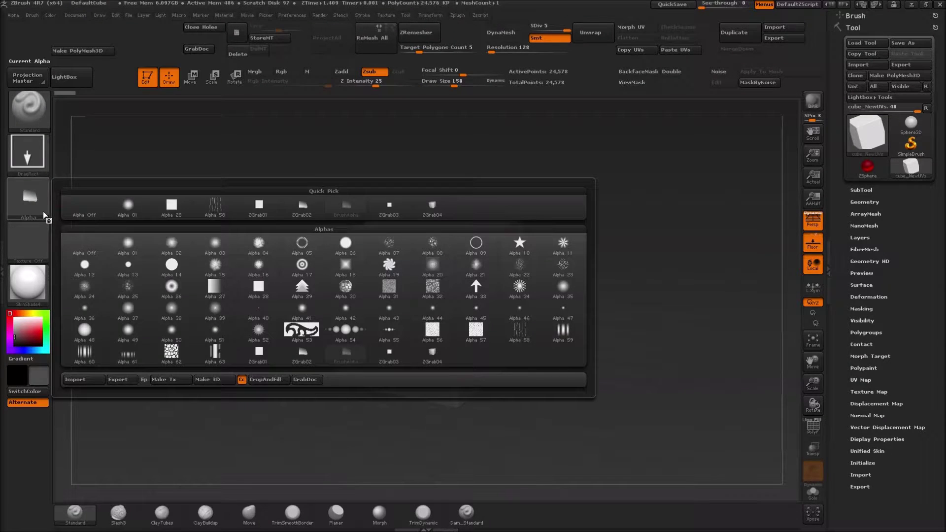
left_click(433, 207)
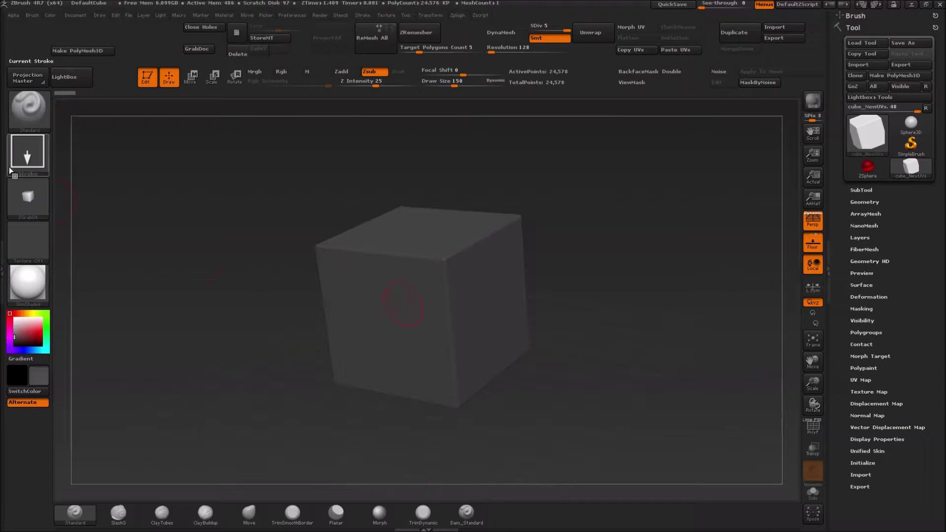
Try painting the grabbed alpha on the cube's front face with the Dots stroke, and undo the strokes.
left_click(30, 153)
left_click(84, 164)
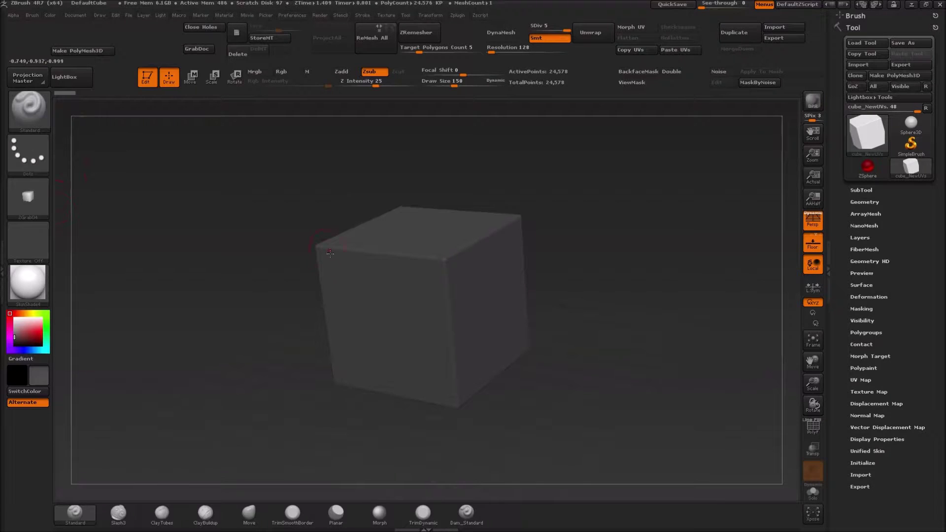
left_click_drag(445, 268, 392, 258)
left_click_drag(359, 321, 425, 319)
key("ctrl+z")
key("ctrl+z")
key("ctrl+z")
Try stamping the grabbed alpha into the cube's front face with the DragRect stroke, and undo the stamp.
left_click(37, 154)
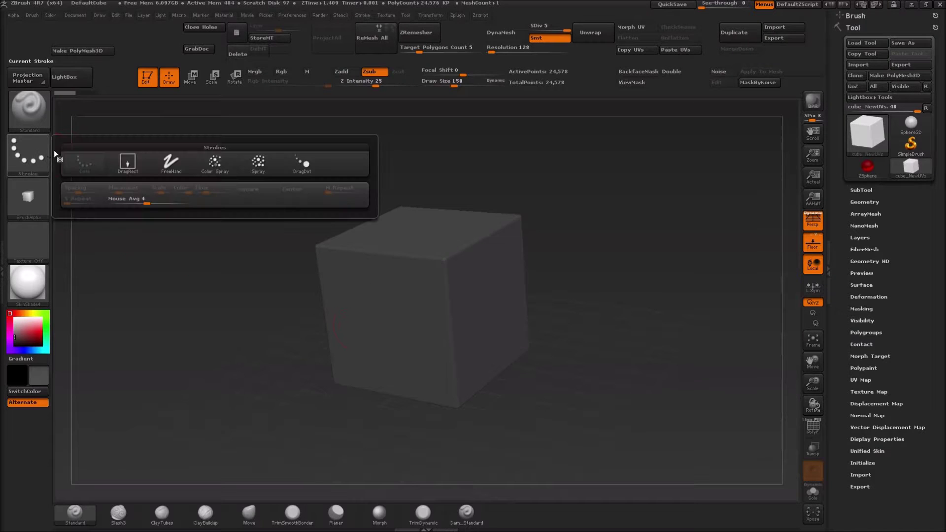
left_click(135, 169)
left_click_drag(391, 327, 404, 335)
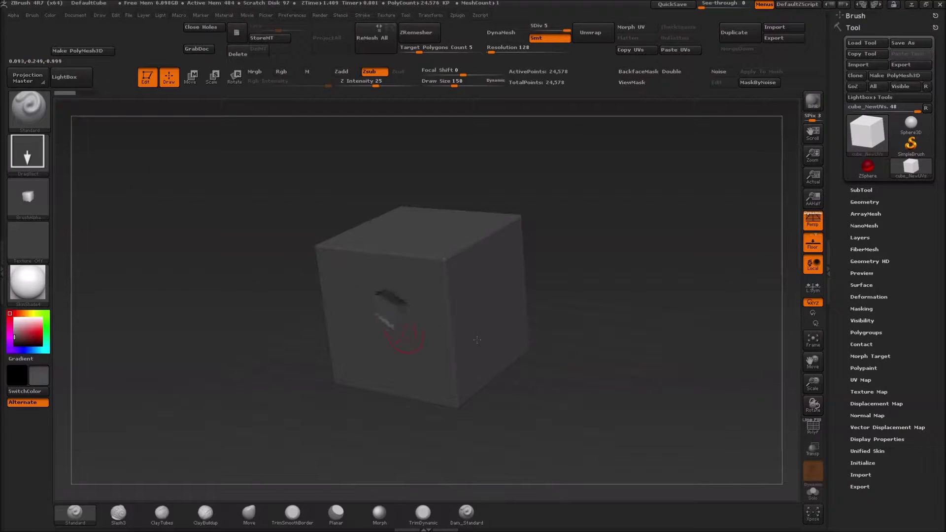
left_click_drag(472, 337, 476, 340)
mouse_move(154, 350)
left_mouse_down()
mouse_move(201, 288)
mouse_move(183, 351)
left_mouse_up()
key("ctrl")
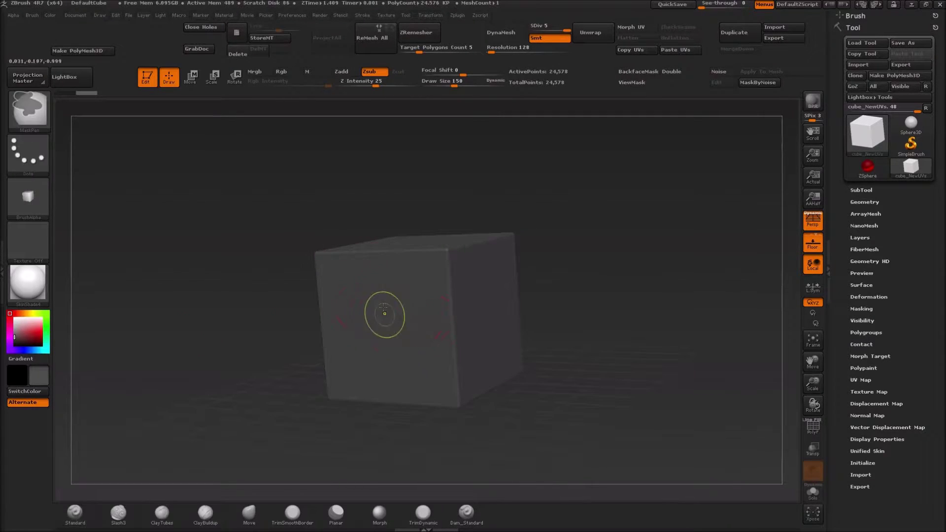
key("ctrl+z")
Set the Z Intensity to 100 and try a deeper stamp of the grabbed alpha in the cube's front face, undoing it.
left_click_drag(382, 79, 419, 81)
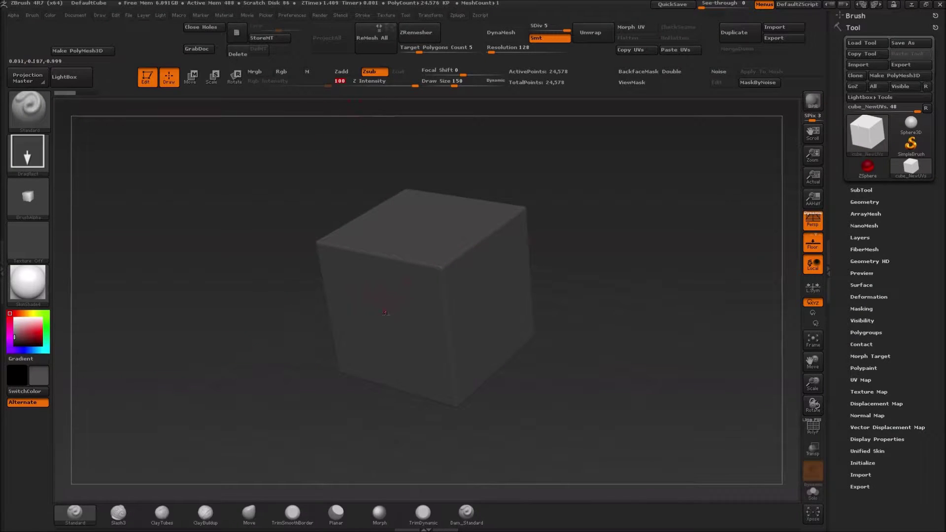
left_click_drag(383, 313, 376, 320)
mouse_move(513, 395)
left_mouse_down("shift")
mouse_move(606, 361)
mouse_move(586, 375)
mouse_move(557, 345)
mouse_move(591, 364)
mouse_move(610, 352)
mouse_move(600, 368)
mouse_move(607, 352)
left_mouse_up("shift")
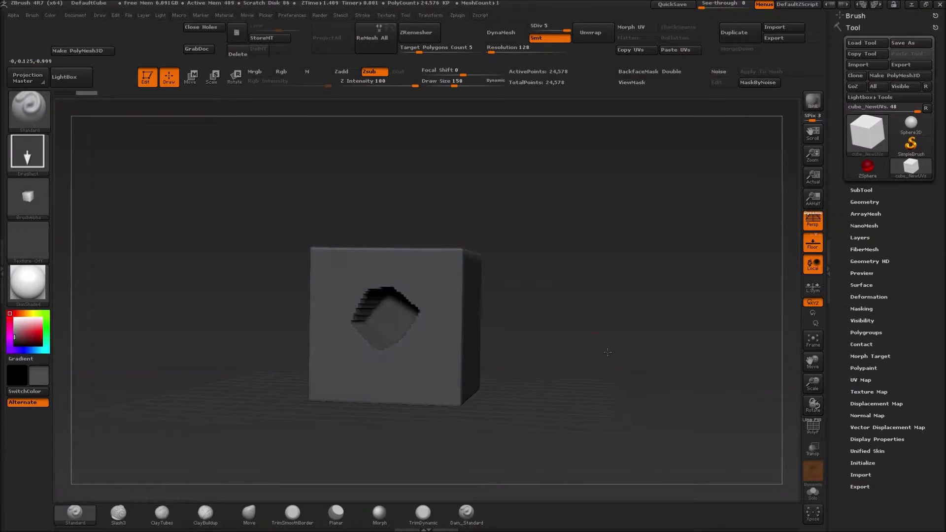
left_click_drag(259, 297, 269, 340)
key("ctrl")
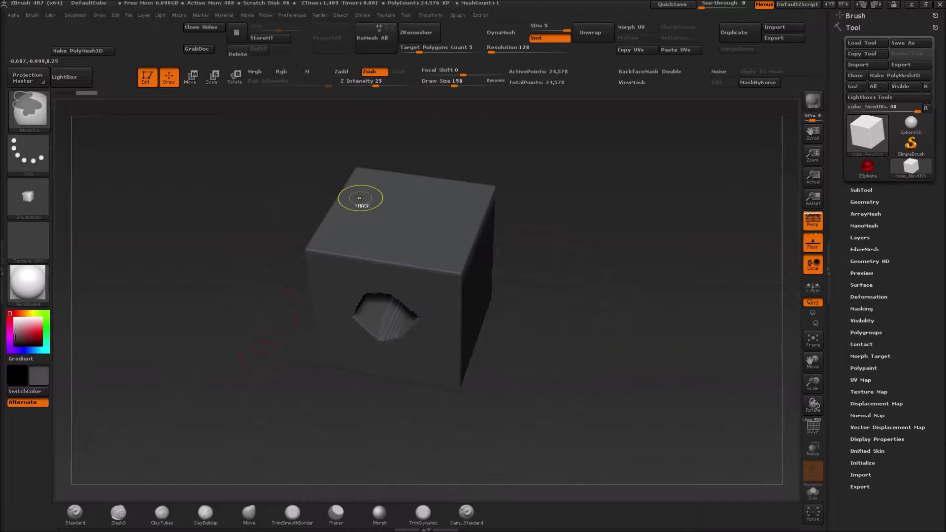
key("ctrl+z")
mouse_move(207, 294)
left_mouse_down()
mouse_move(218, 242)
mouse_move(165, 274)
mouse_move(178, 266)
mouse_move(170, 274)
mouse_move(169, 249)
mouse_move(185, 227)
mouse_move(176, 251)
left_mouse_up()
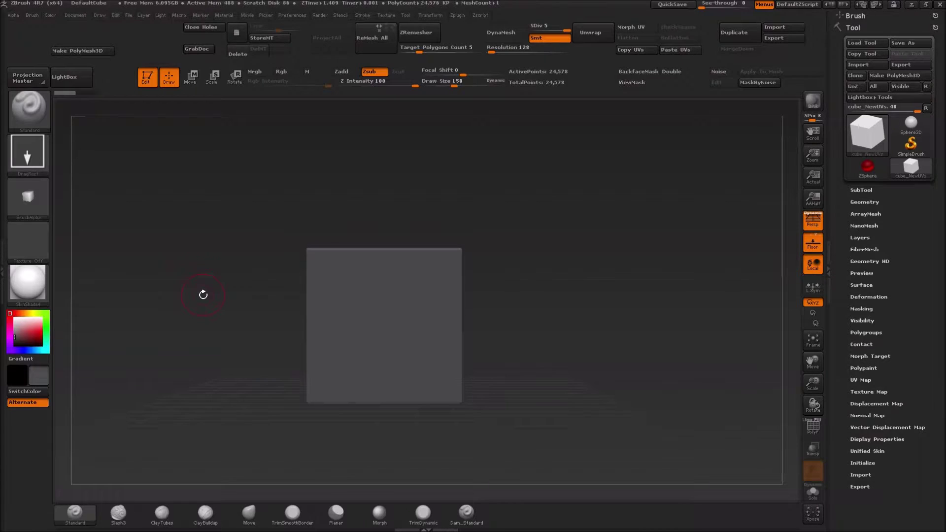
left_click_drag(241, 302, 179, 312)
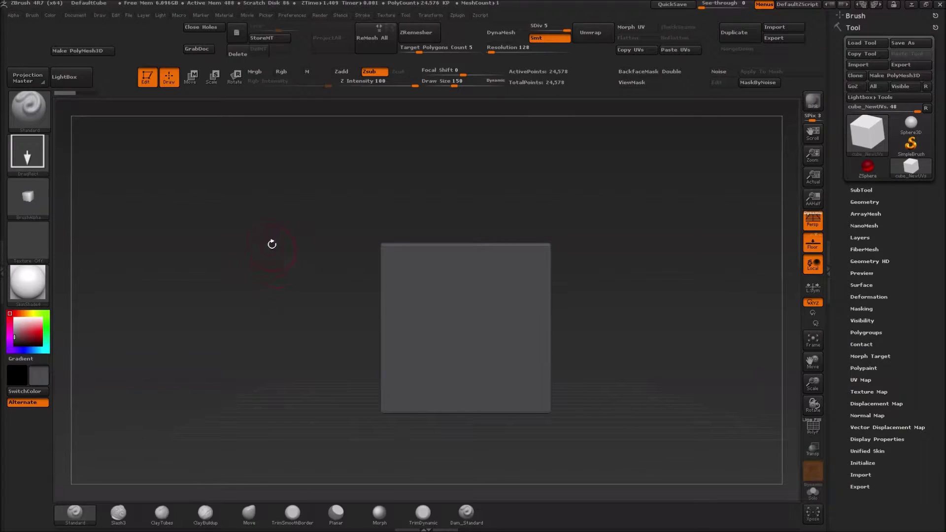
left_click(83, 81)
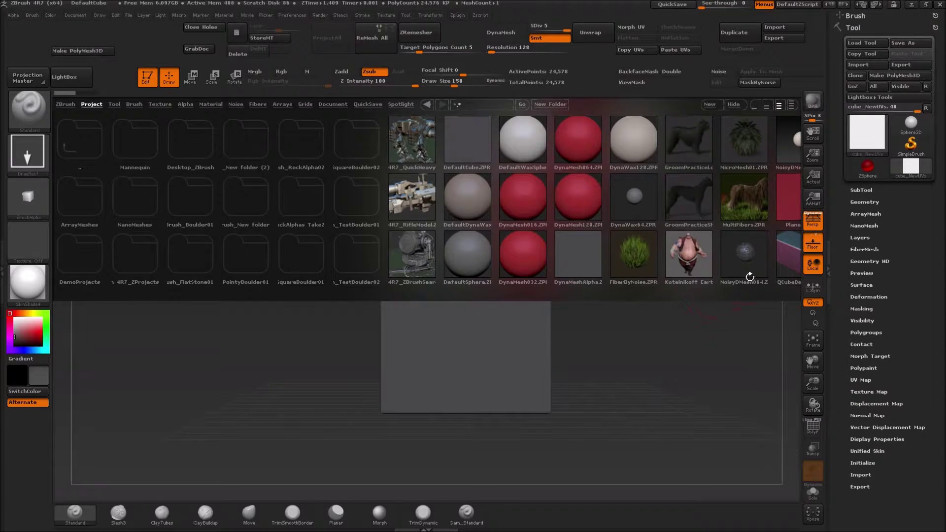
left_click(747, 279)
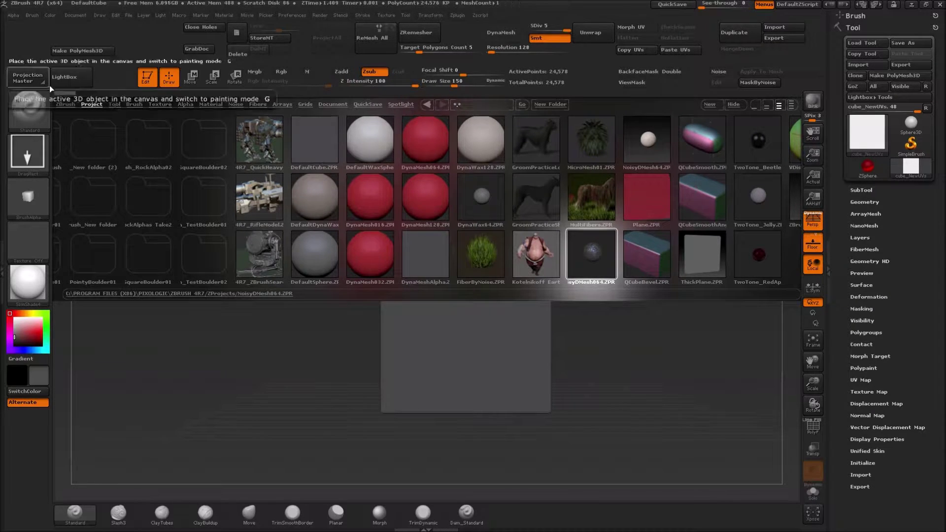
left_click(73, 79)
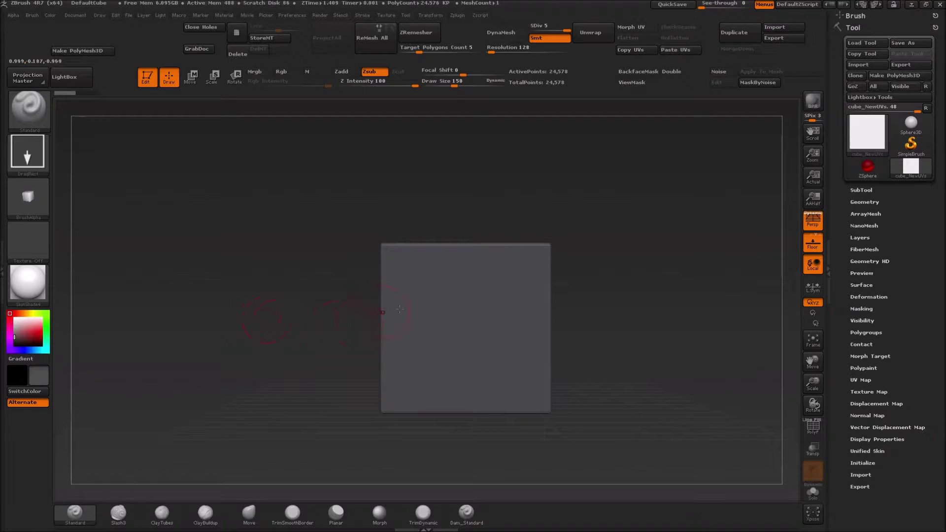
mouse_move(287, 296)
left_mouse_down()
mouse_move(287, 356)
mouse_move(274, 318)
mouse_move(289, 279)
left_mouse_up()
left_click_drag(299, 295, 288, 265, "alt")
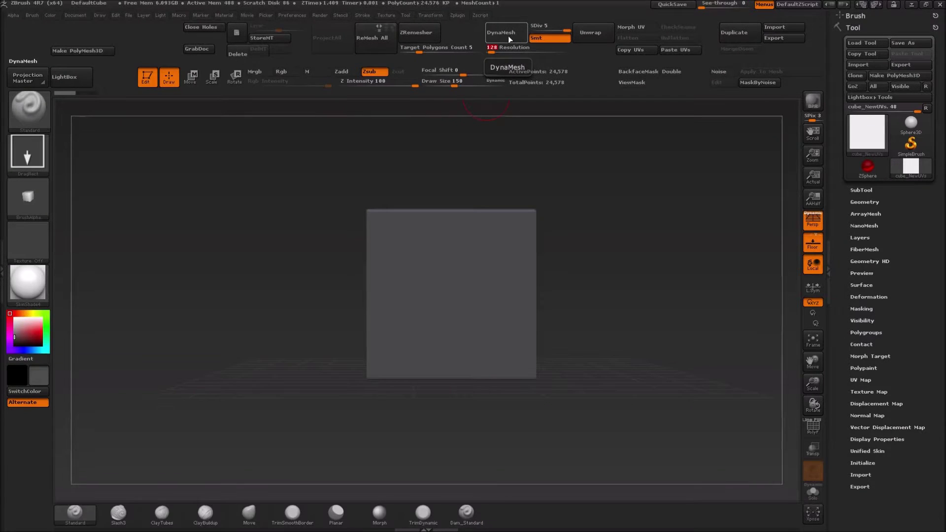
Turn on DynaMesh for the cube without freezing subdivision levels, and set the DynaMesh resolution to 192.
left_click(509, 35)
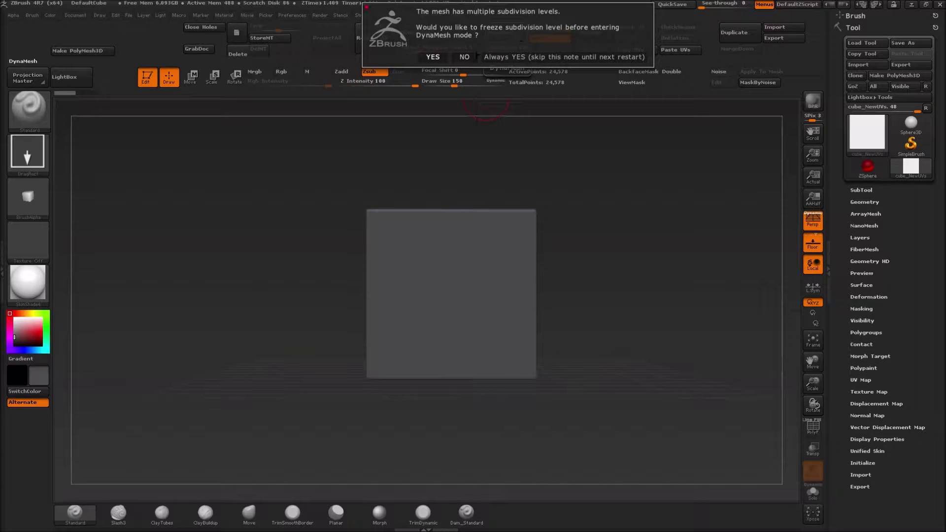
left_click(465, 57)
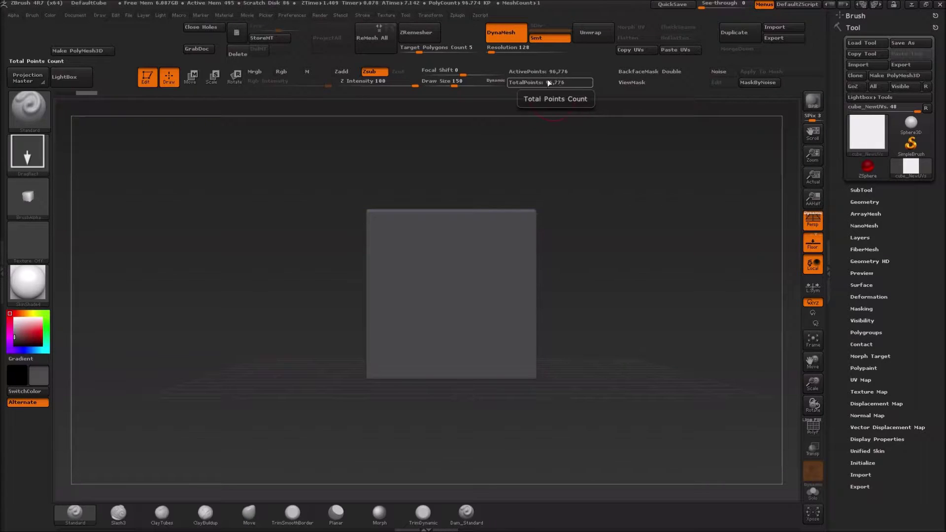
left_click(805, 429)
left_click(820, 427)
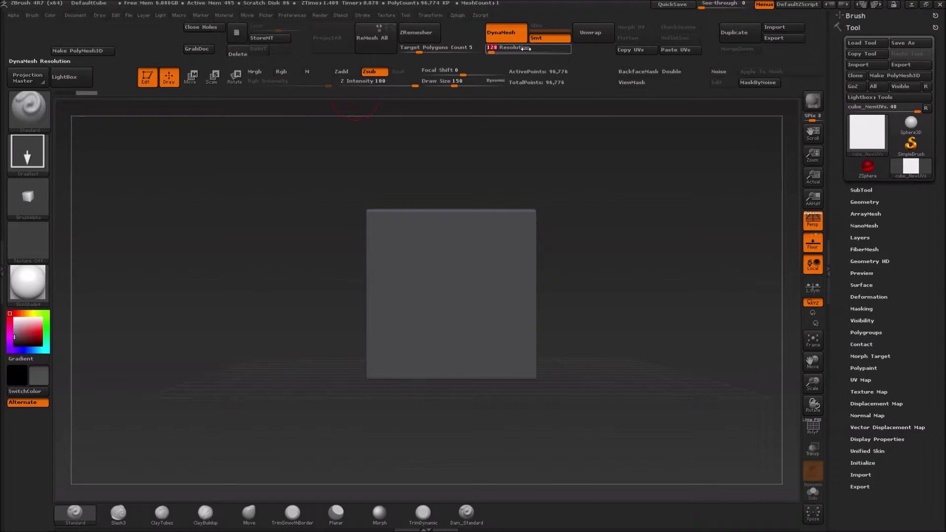
type("109")
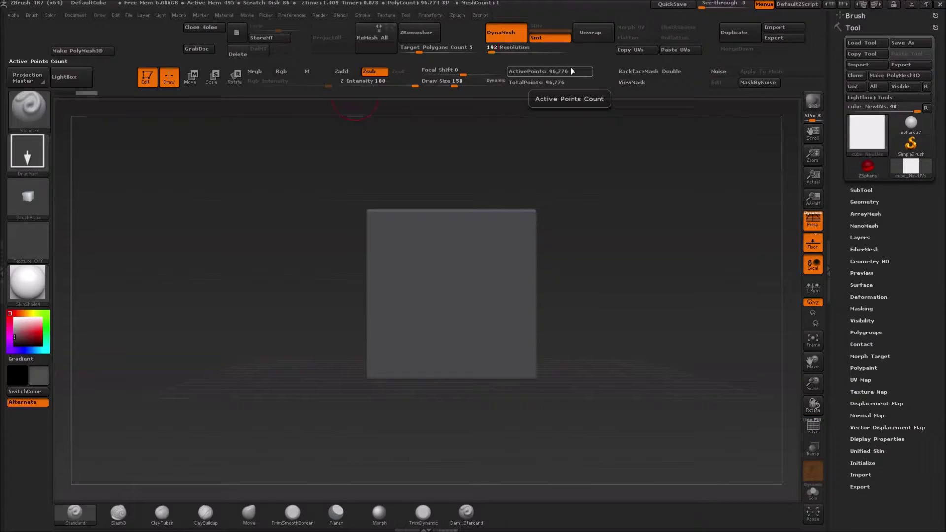
Set the DynaMesh resolution to 1024.
key("Return")
type("4")
key("Return")
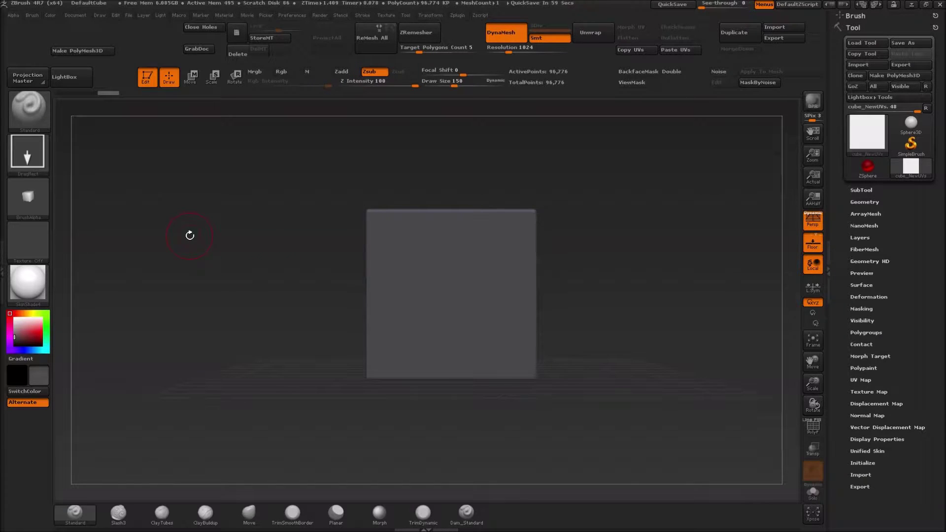
Switch the modifier brush from ClipRect to SelectRect, and set it back to ClipRect.
key("ctrl+shift")
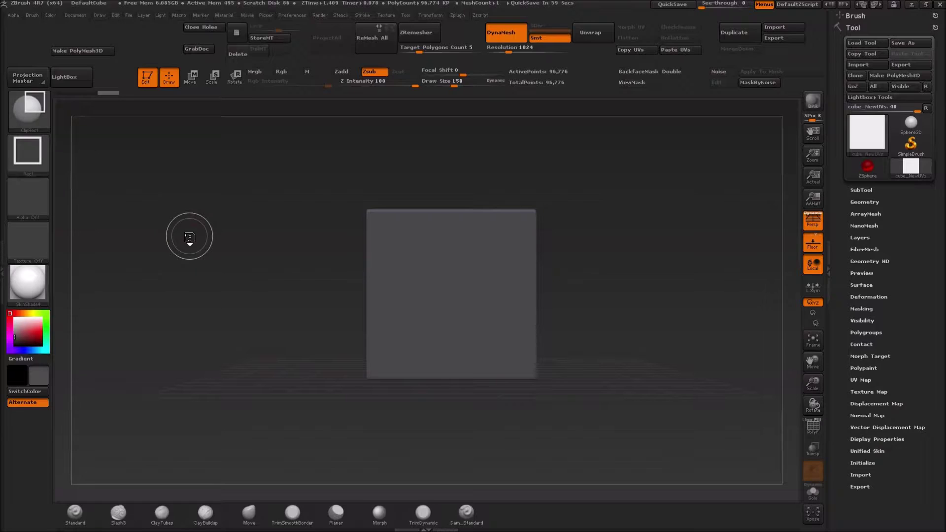
left_click(27, 118)
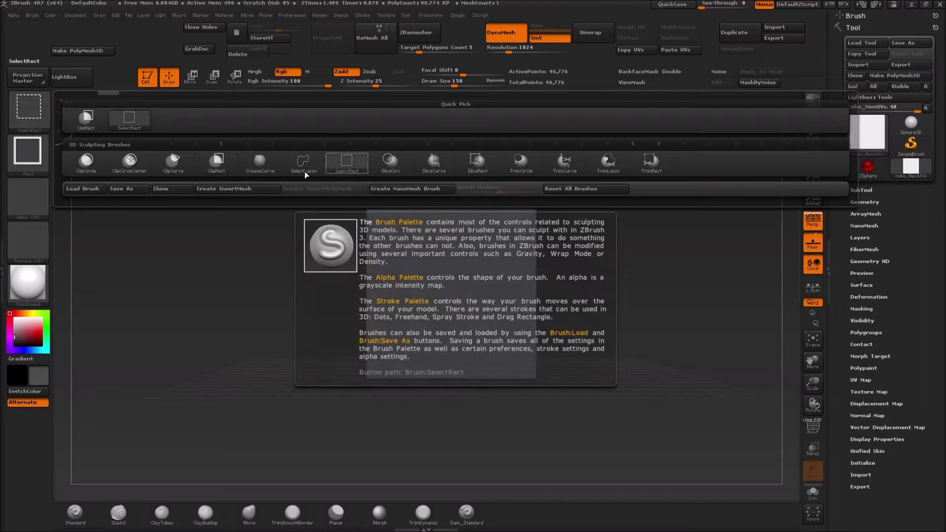
left_click(347, 160)
key("alt")
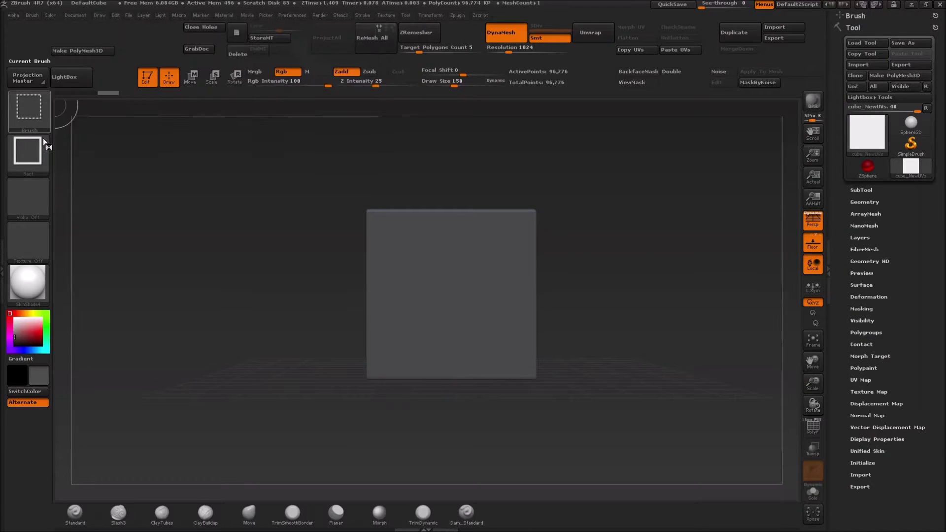
key("ctrl+shift")
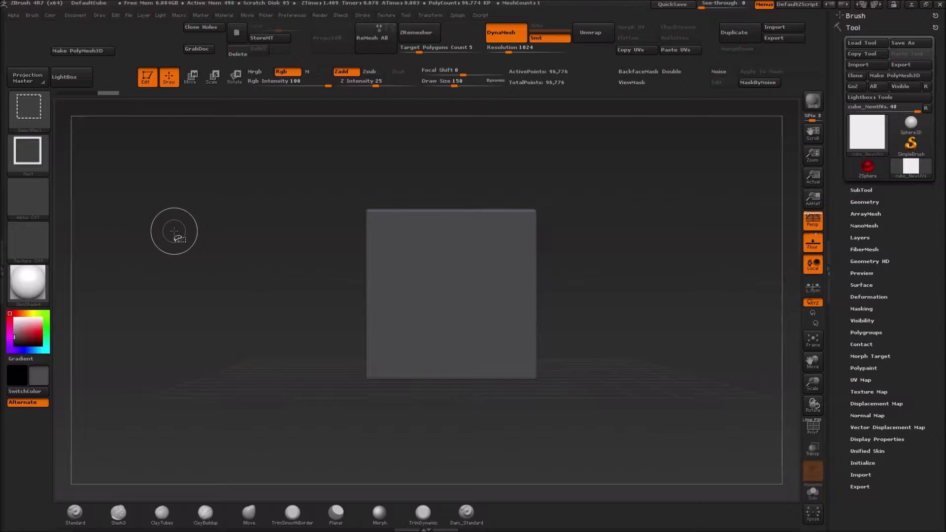
mouse_move(33, 116)
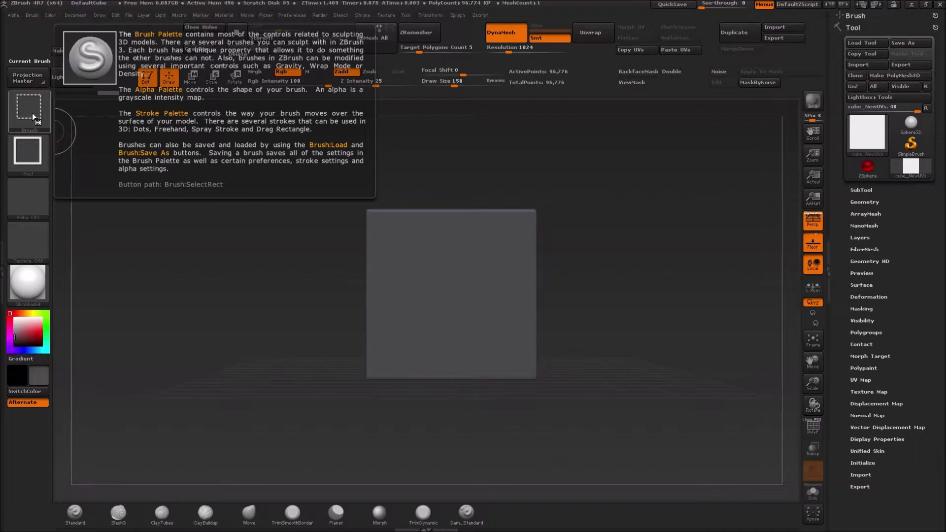
left_click(31, 113)
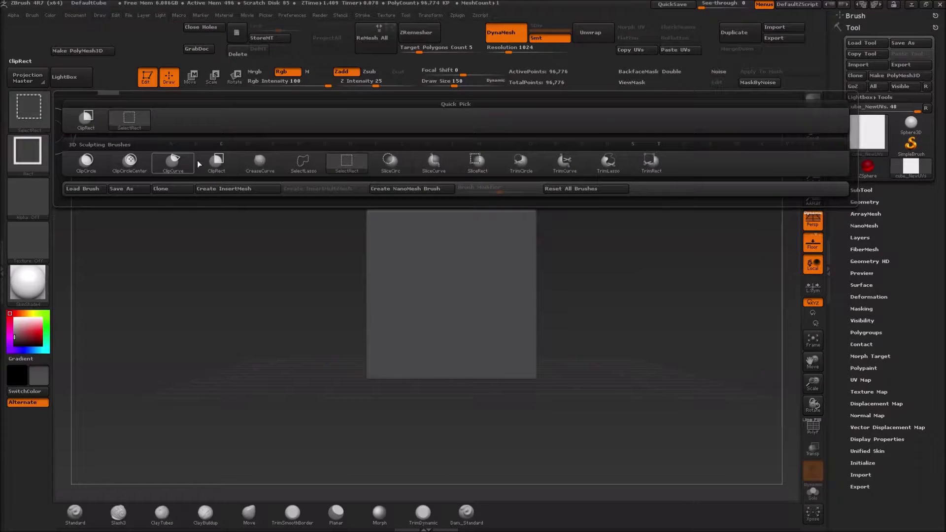
left_click(216, 163)
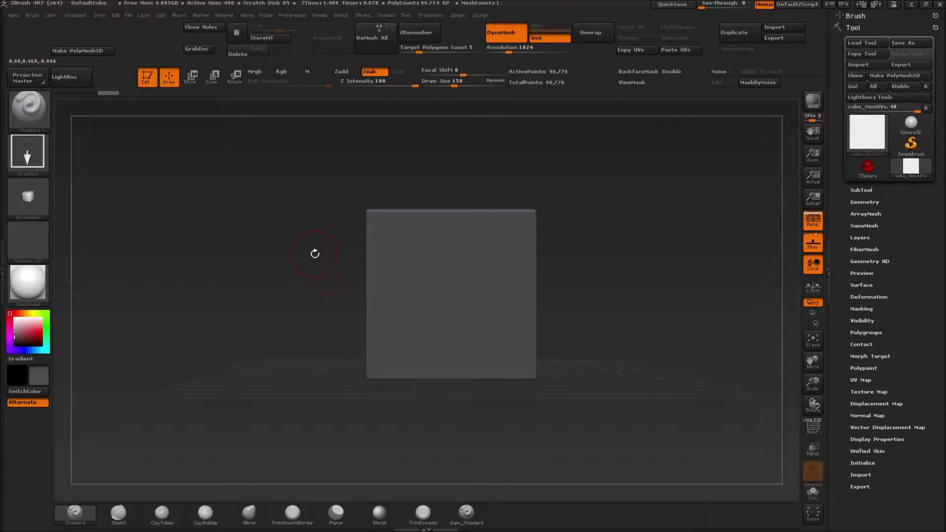
Try clipping the cube to a thin horizontal middle band with the ClipRect brush while perspective is on.
key("ctrl+shift")
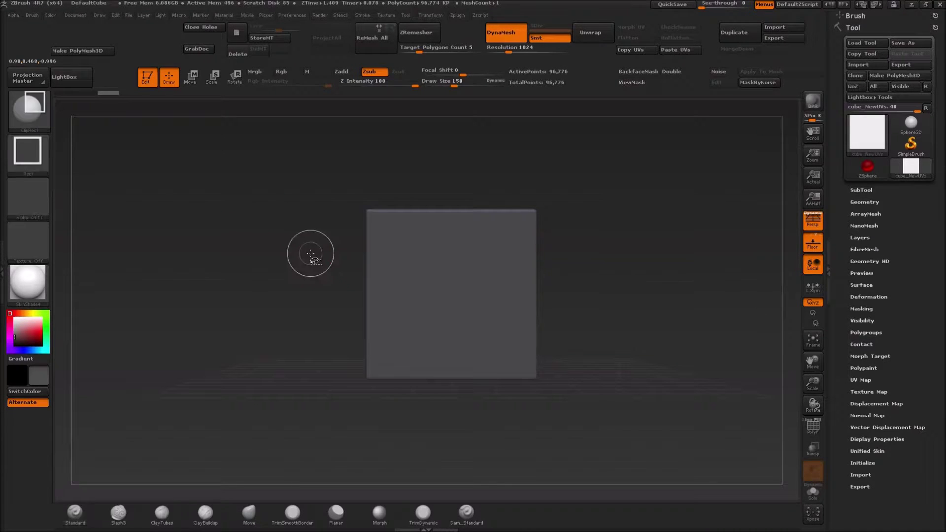
key("ctrl+shift")
key("ctrl+shift")
key("ctrl+shift")
left_click_drag(334, 271, 582, 312, "ctrl+shift")
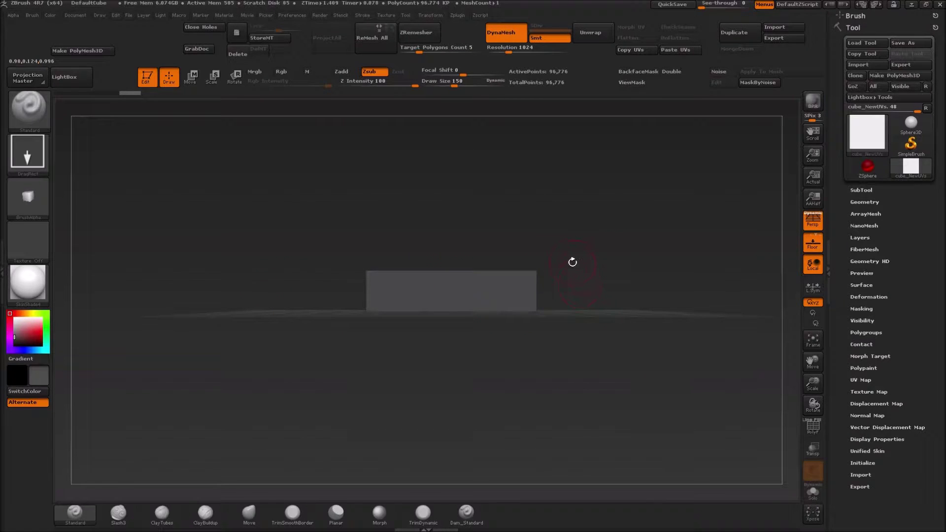
mouse_move(587, 264)
left_mouse_down()
mouse_move(583, 275)
mouse_move(535, 285)
mouse_move(537, 268)
mouse_move(501, 274)
left_mouse_up()
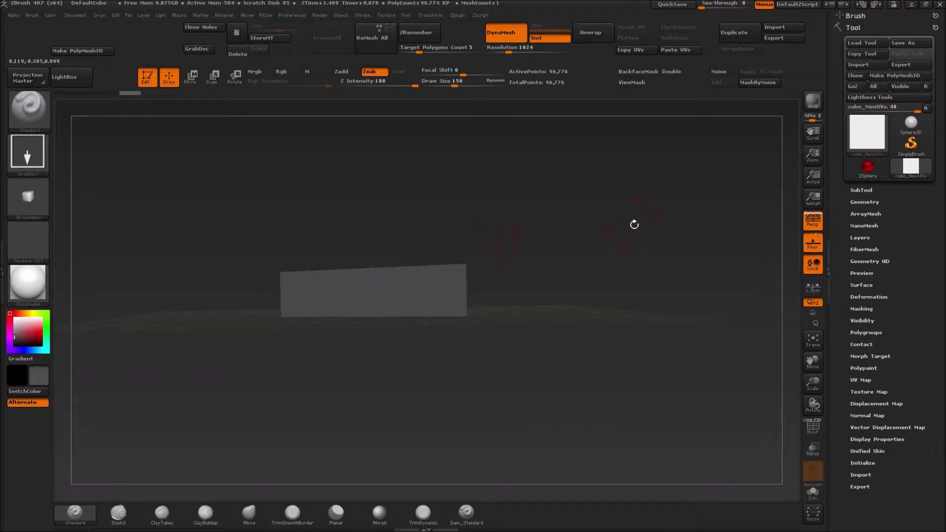
Clip the cube to a thin horizontal middle band using ClipRect with perspective off, and turn perspective back on.
left_click(815, 225)
left_click_drag(570, 249, 573, 252)
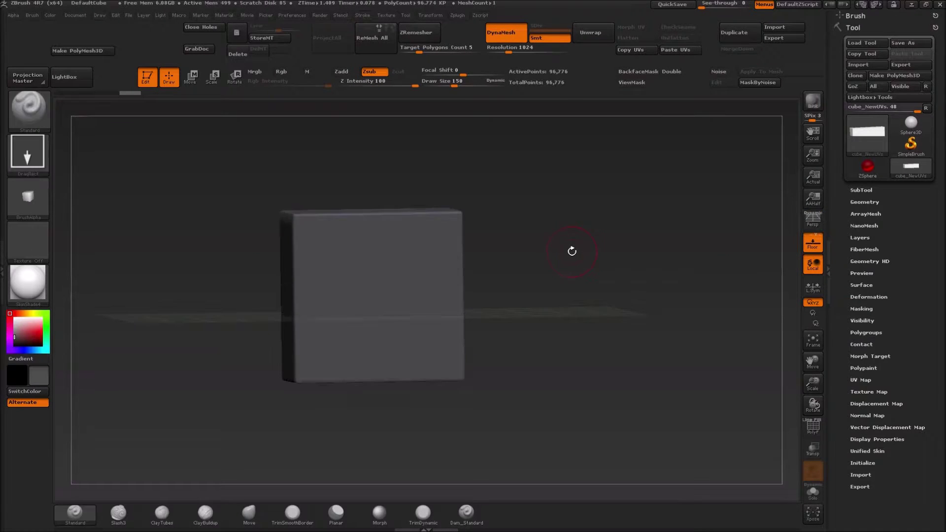
left_click_drag(173, 292, 228, 297)
key("ctrl+shift")
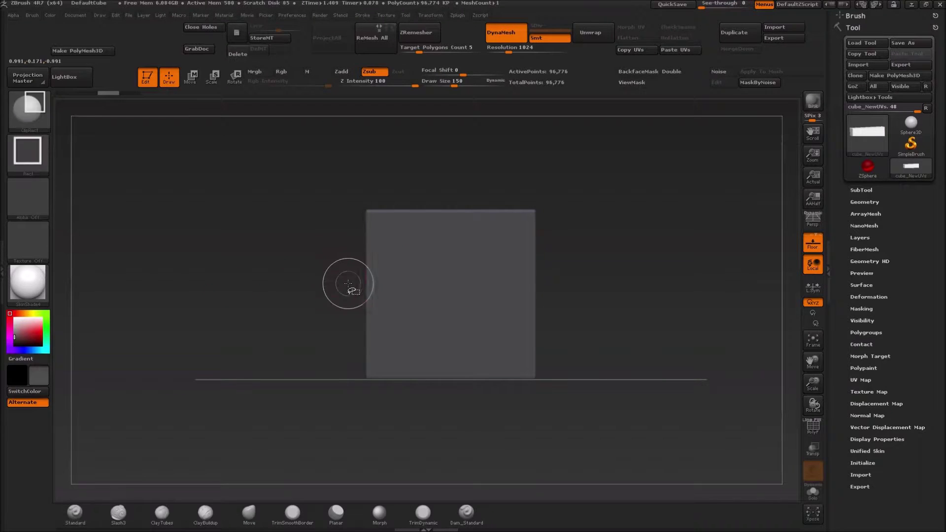
left_click_drag(339, 269, 563, 313, "ctrl+shift")
mouse_move(638, 269)
left_mouse_down()
mouse_move(612, 285)
mouse_move(581, 285)
mouse_move(587, 271)
left_mouse_up()
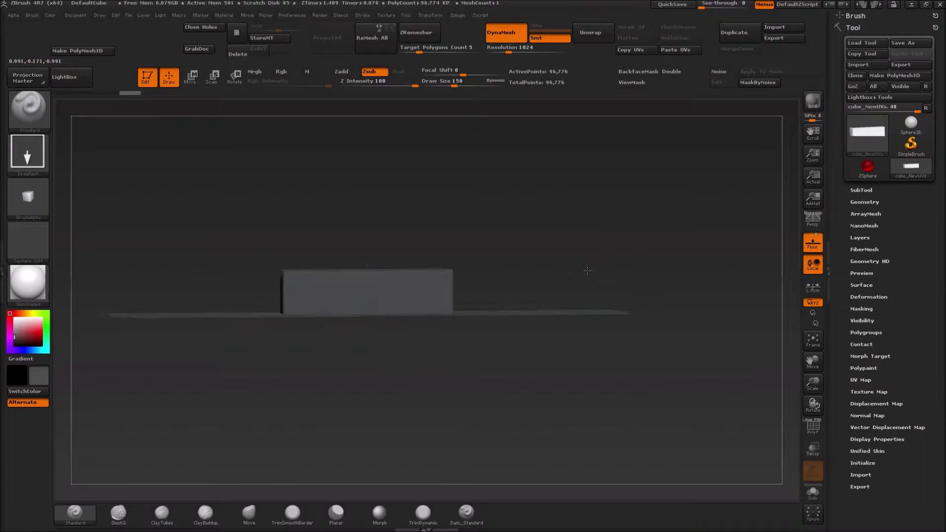
mouse_move(535, 219)
left_mouse_down("shift")
mouse_move(538, 296)
mouse_move(537, 223)
left_mouse_up("shift")
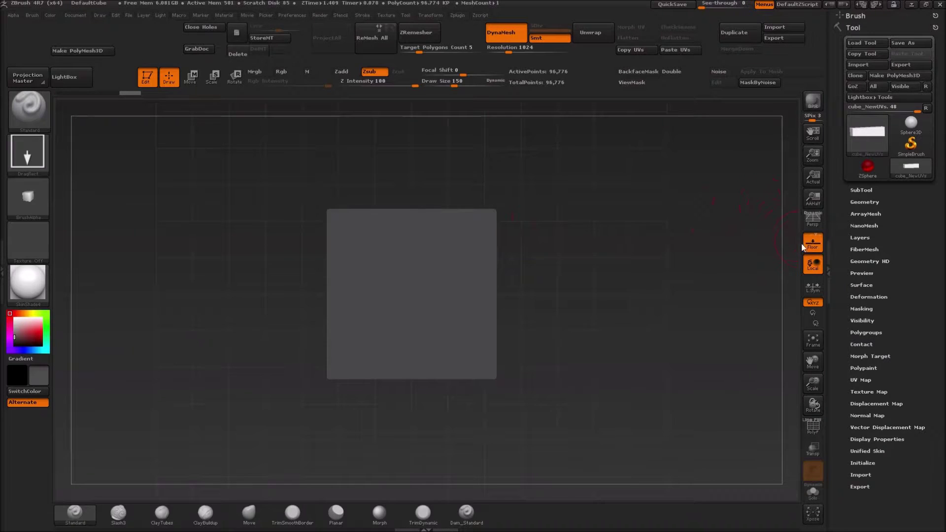
left_click(812, 225)
left_click_drag(227, 310, 225, 246)
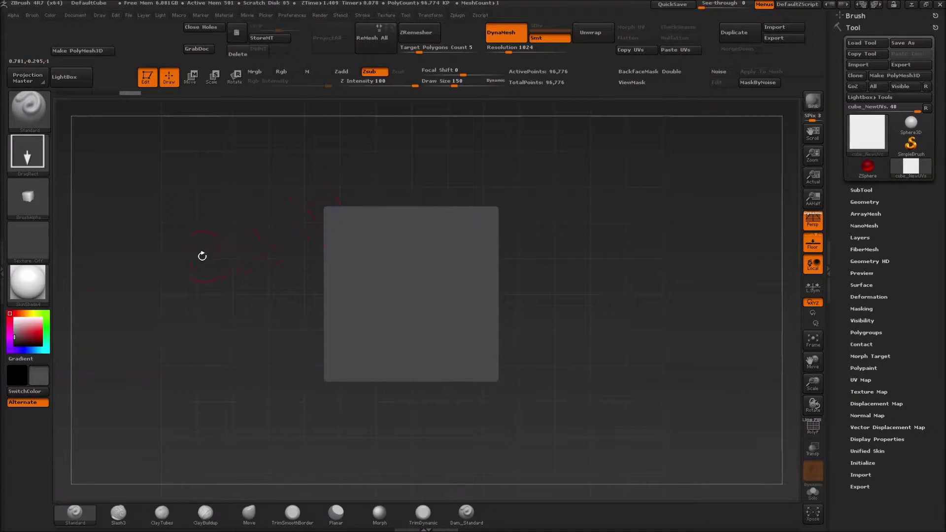
Resize the document to a width of 2048 and a height of 2048 with proportions unconstrained.
mouse_move(31, 213)
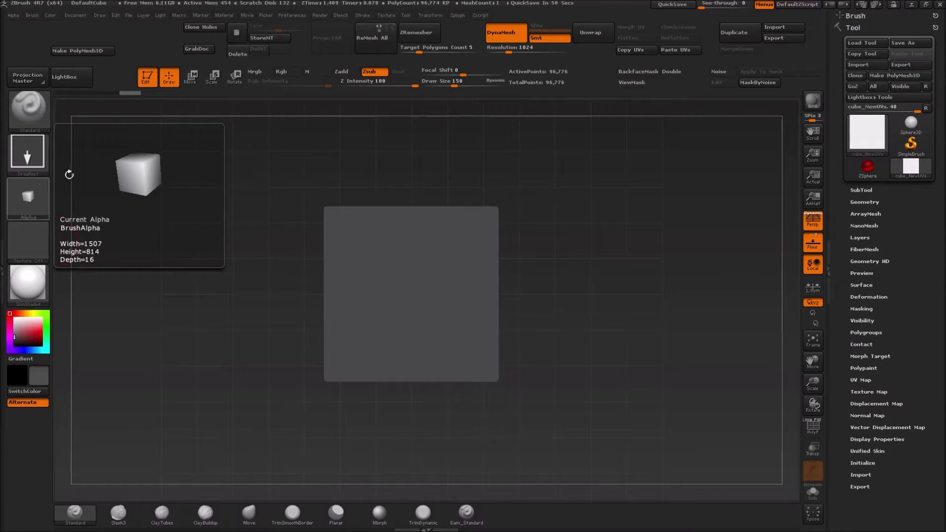
left_click(76, 16)
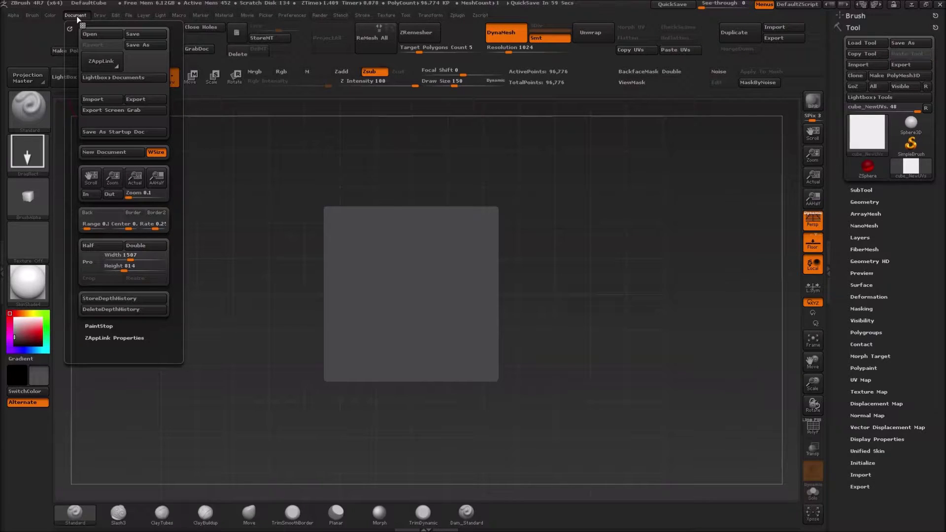
left_click(93, 264)
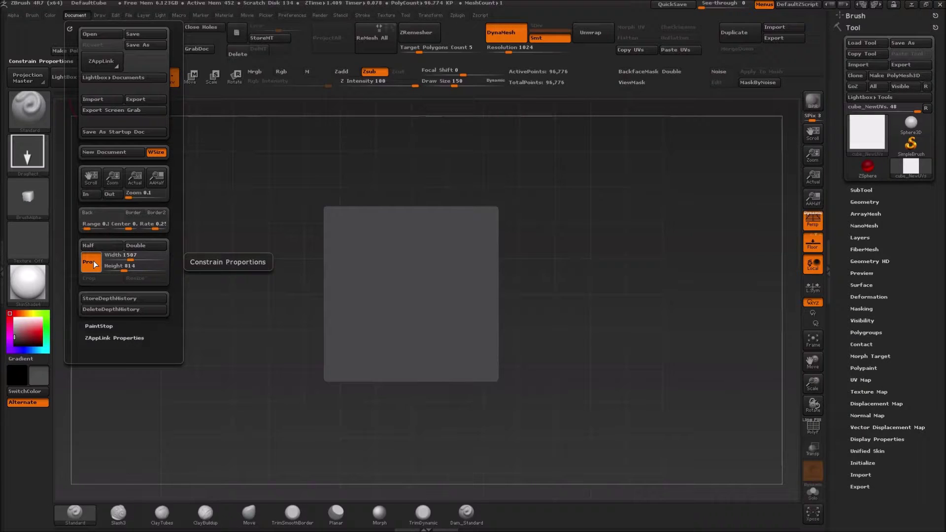
left_click(133, 256)
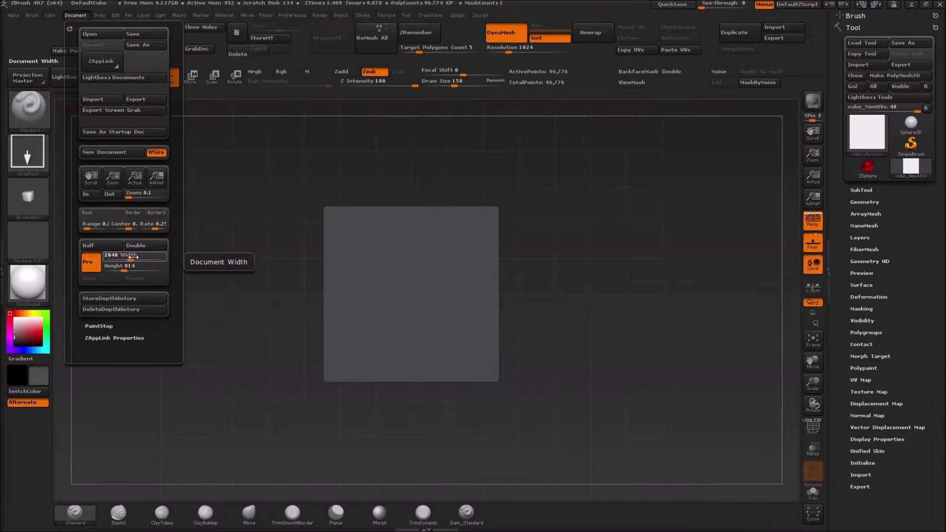
left_click_drag(118, 265, 121, 264)
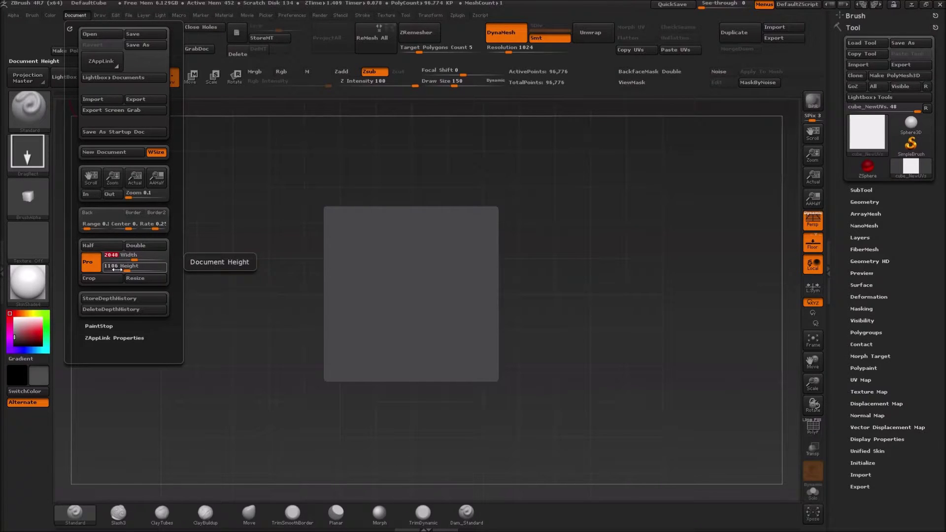
left_click(90, 265)
left_click_drag(105, 266, 168, 266)
type("20")
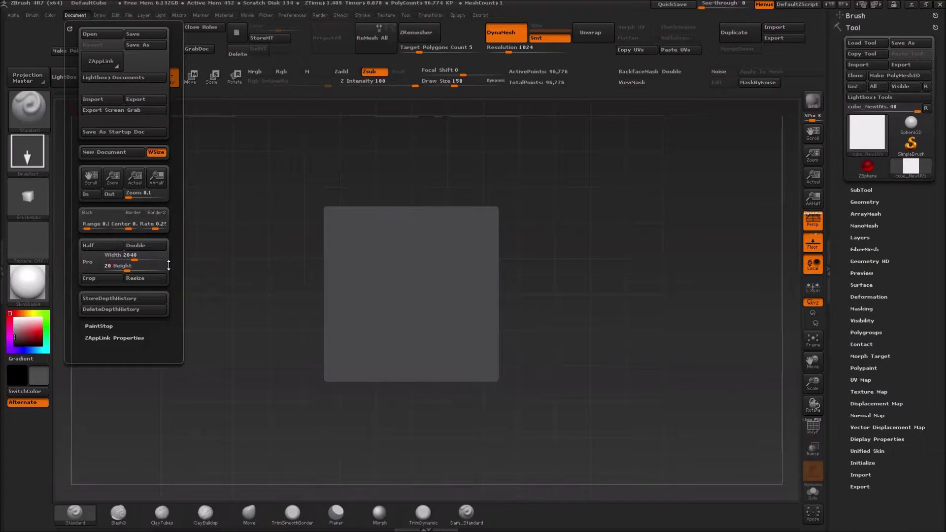
type("48")
left_click(145, 279)
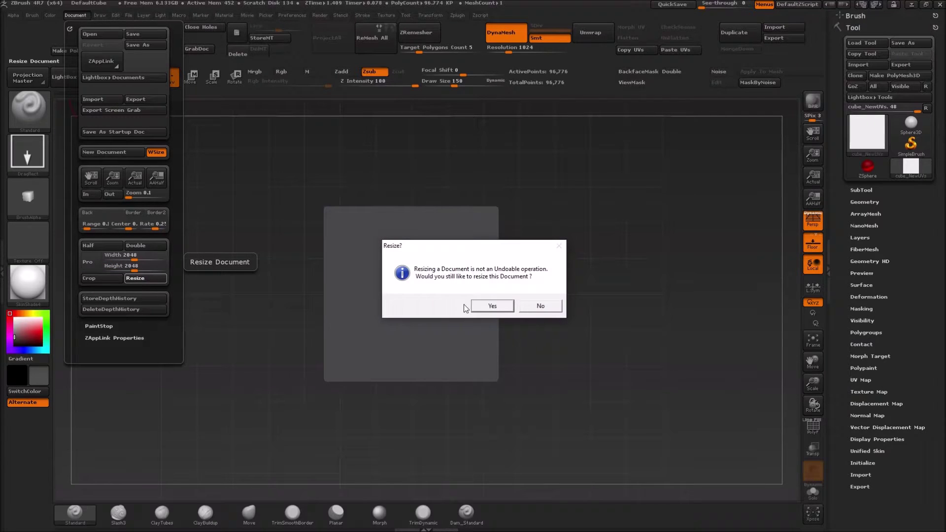
left_click(480, 308)
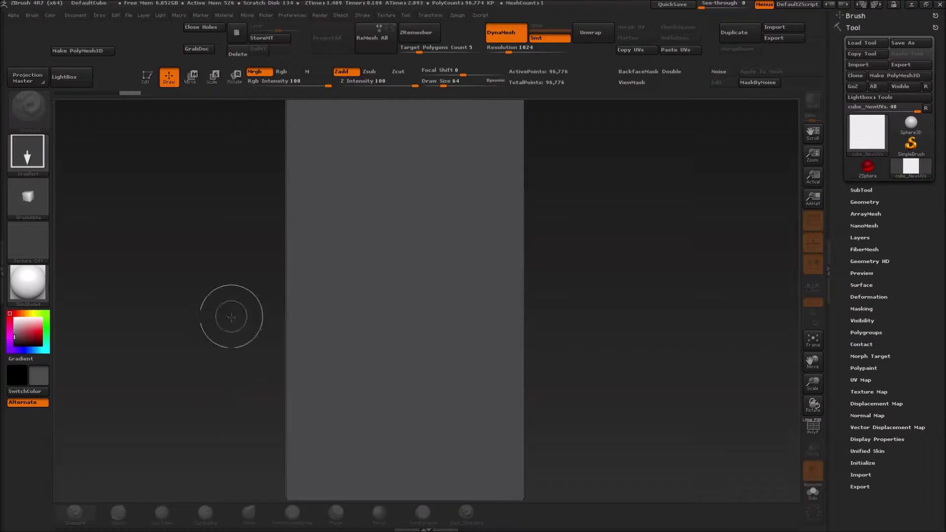
Clear the canvas, redraw the clipped cube in the resized document, and enter Edit mode facing its large square side.
mouse_move(185, 228)
left_mouse_down()
mouse_move(175, 160)
mouse_move(156, 130)
left_mouse_up()
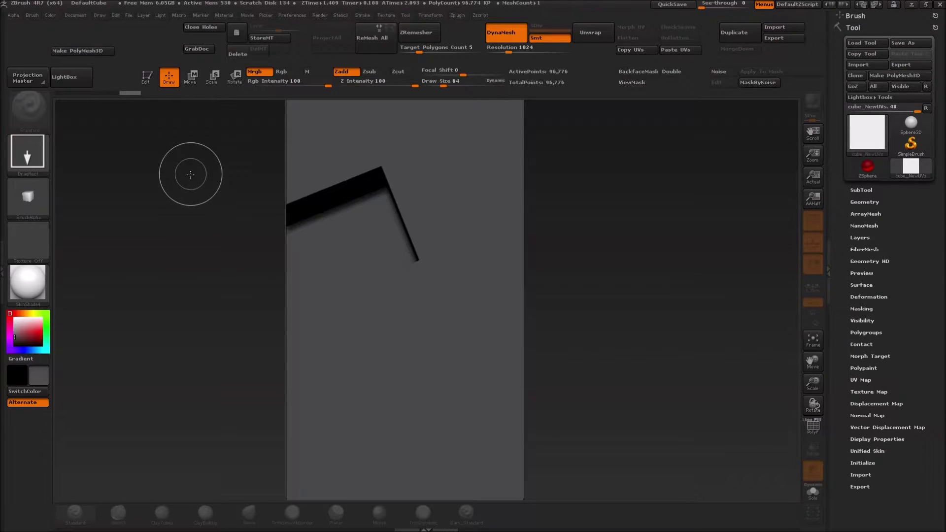
key("ctrl+z")
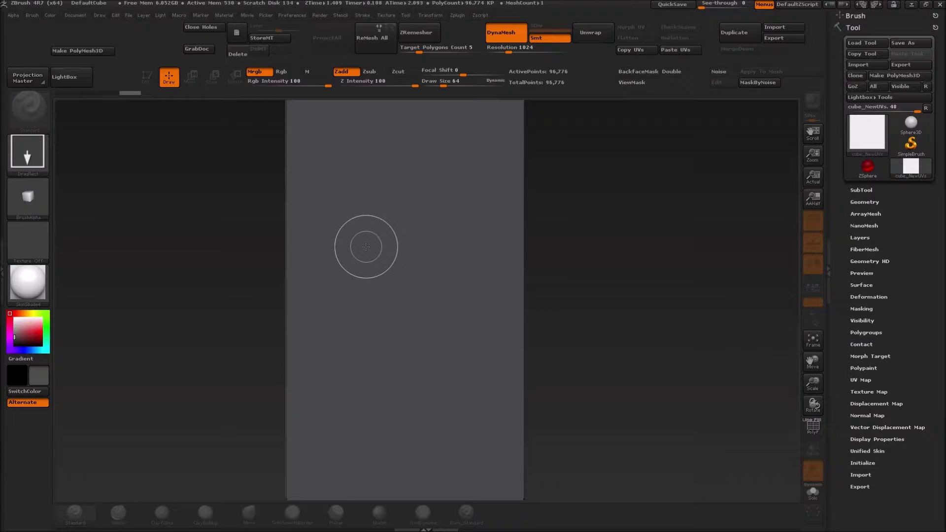
key("ctrl+n")
mouse_move(402, 294)
left_mouse_down()
mouse_move(428, 287)
mouse_move(463, 424)
mouse_move(616, 355)
mouse_move(606, 301)
left_mouse_up()
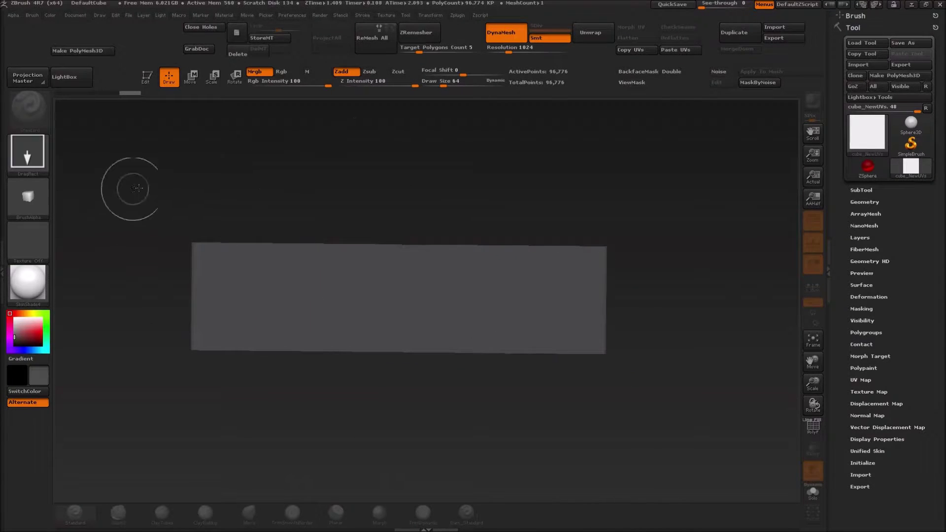
left_click(152, 79)
left_click_drag(357, 437, 335, 62)
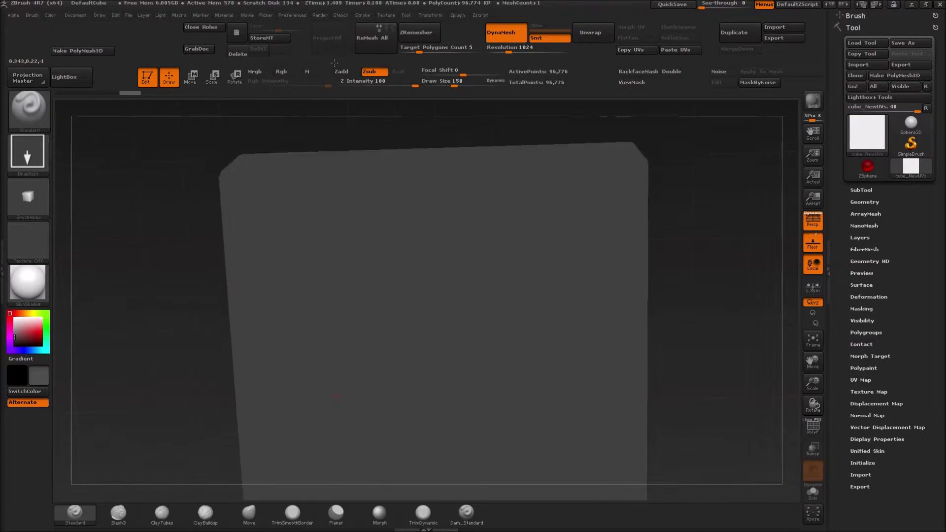
mouse_move(141, 321)
left_mouse_down()
mouse_move(199, 305)
mouse_move(205, 315)
mouse_move(219, 277)
mouse_move(211, 302)
mouse_move(189, 296)
left_mouse_up()
key("shift")
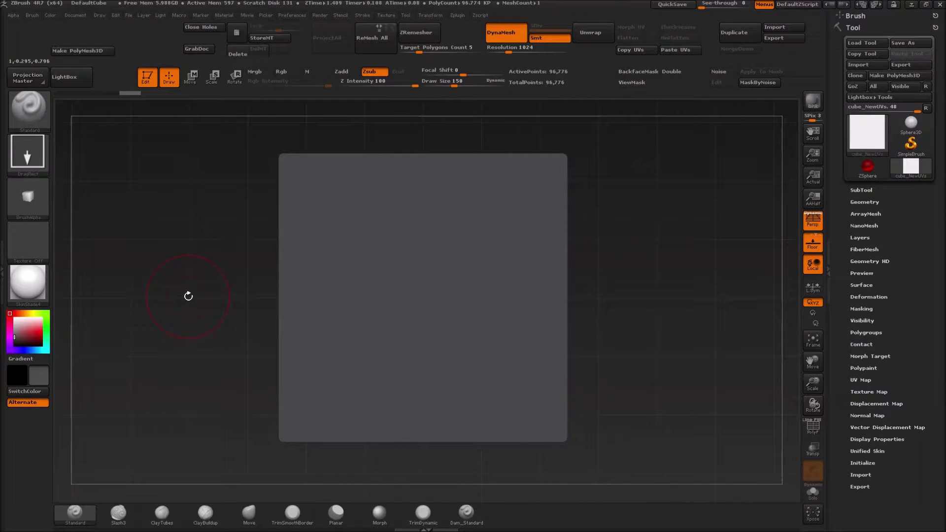
Grab the document as an alpha with the whole square face of the clipped cube in view.
left_click(28, 152)
left_click(28, 197)
left_click(304, 380)
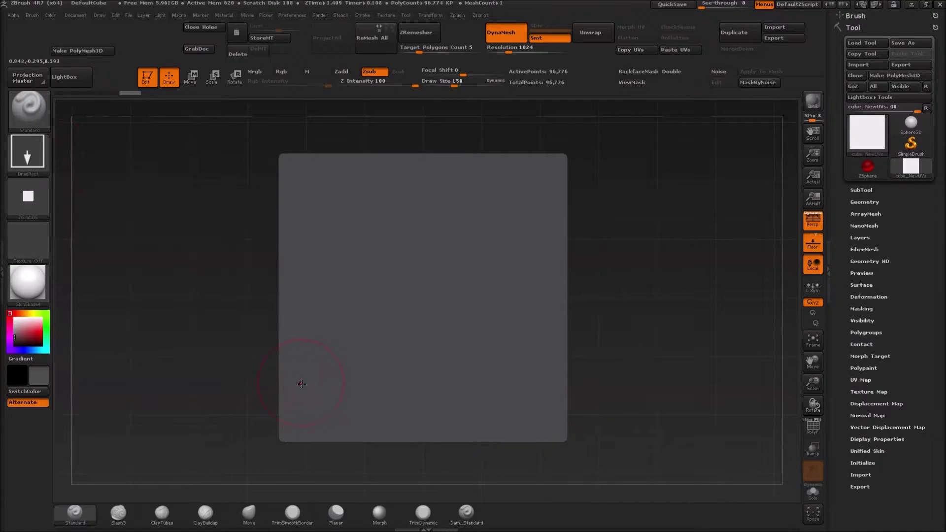
left_click(32, 213)
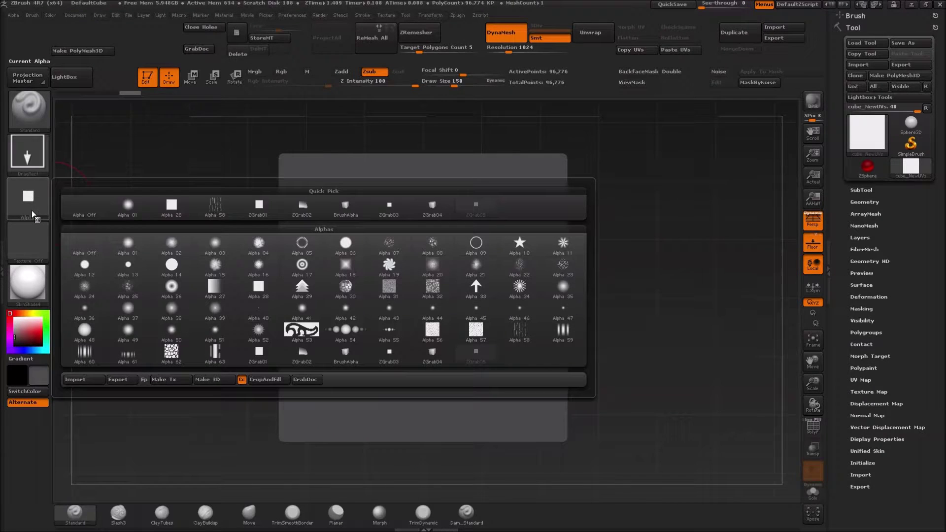
mouse_move(34, 201)
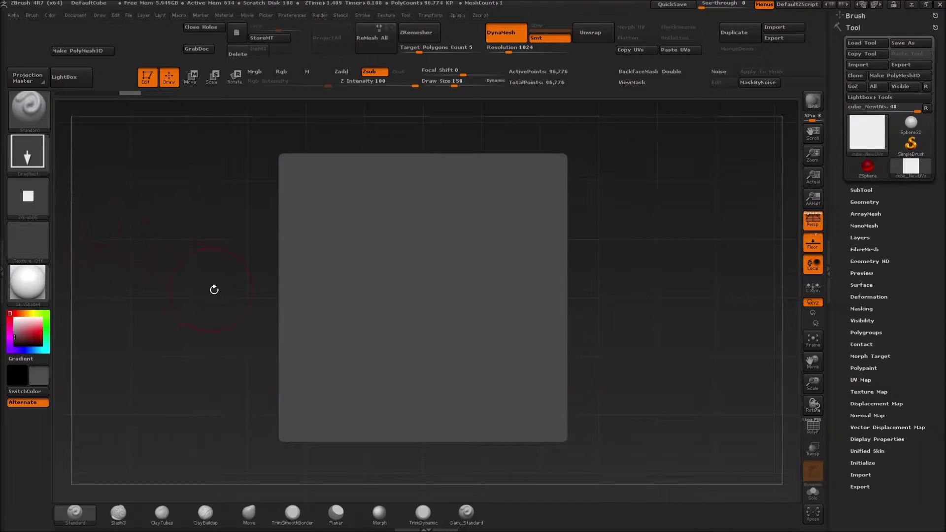
Enlarge the square face until it fills the canvas, and grab the document as another alpha.
left_click_drag(222, 310, 98, 66, "alt")
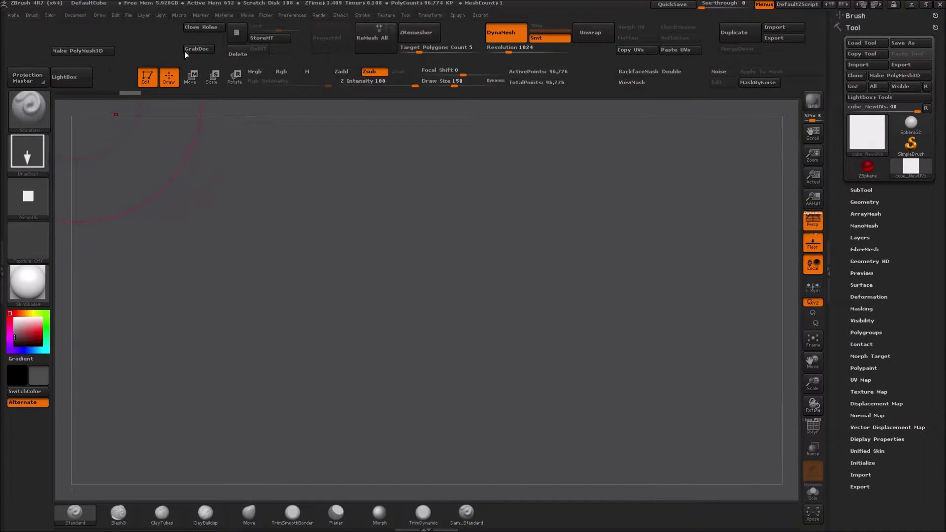
left_click(199, 50)
left_click(29, 200)
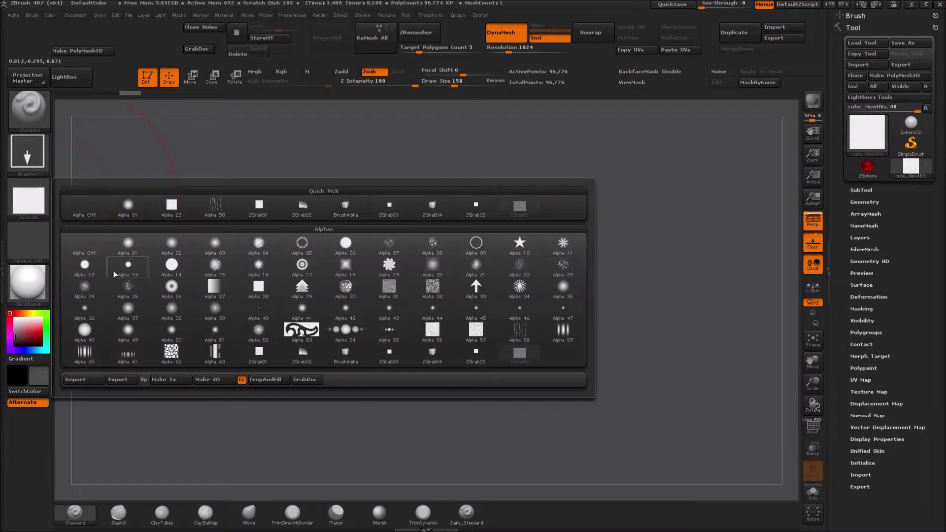
left_click(316, 386)
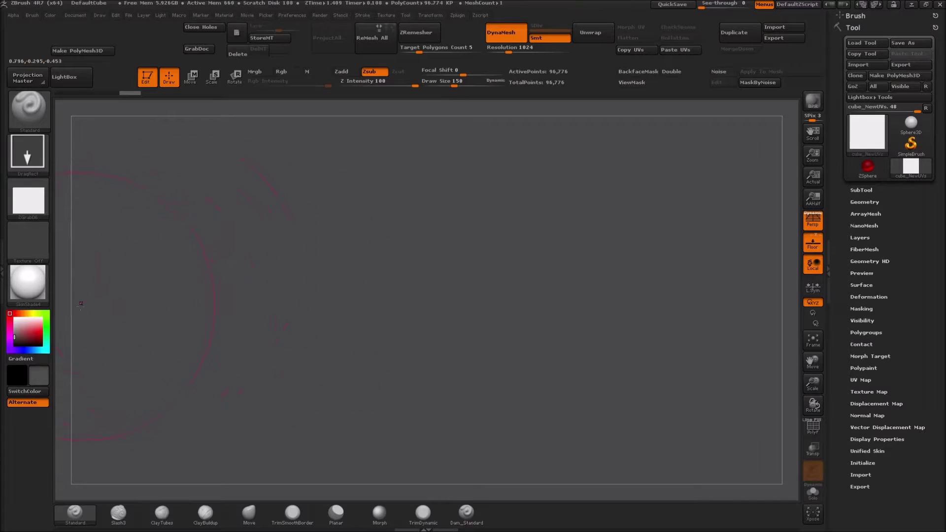
Frame the square face so it spans the canvas height, and grab the document as another alpha.
left_click_drag(60, 305, 54, 264, "alt")
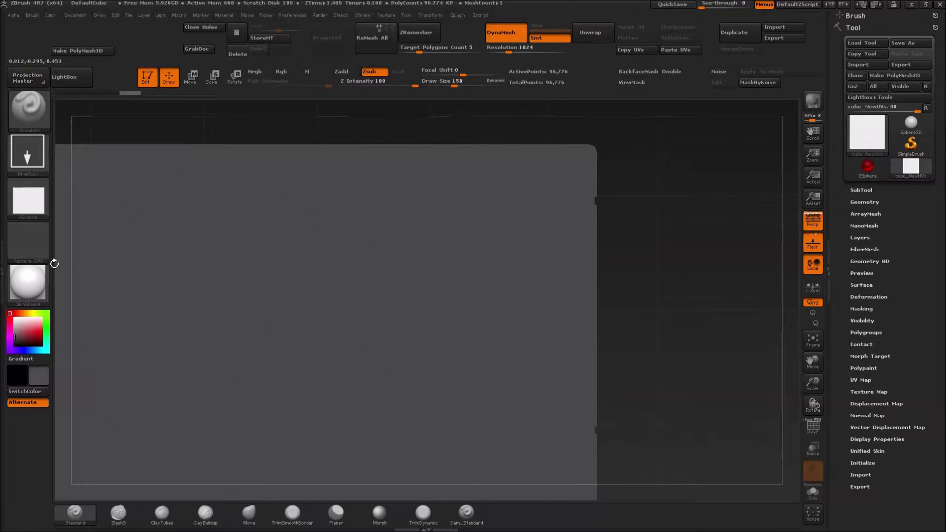
key("f")
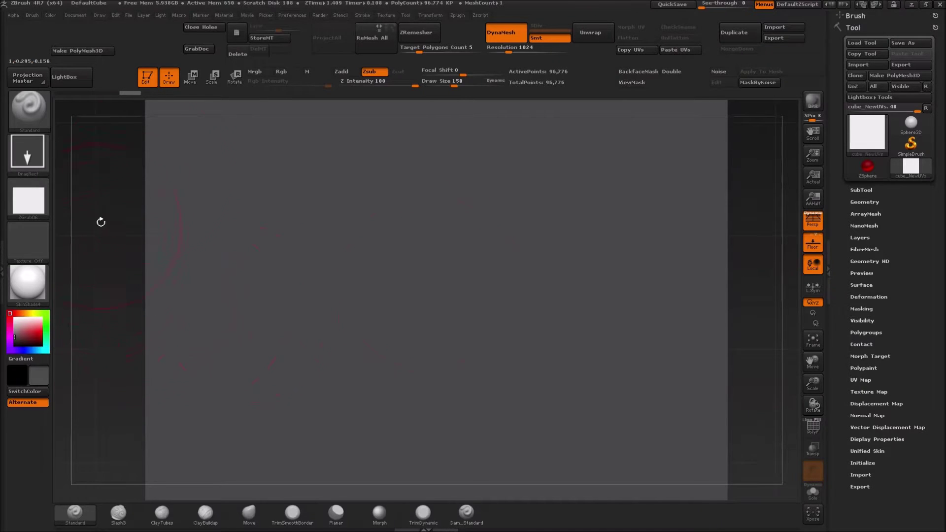
left_click(195, 49)
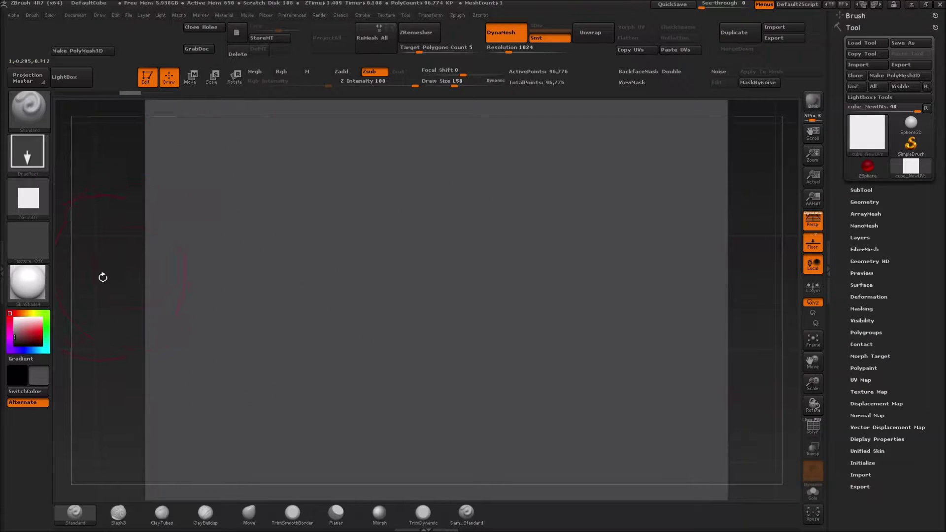
Frame the whole clipped cube in view and remesh it with DynaMesh at resolution 1024.
key("f")
left_click_drag(102, 210, 176, 253)
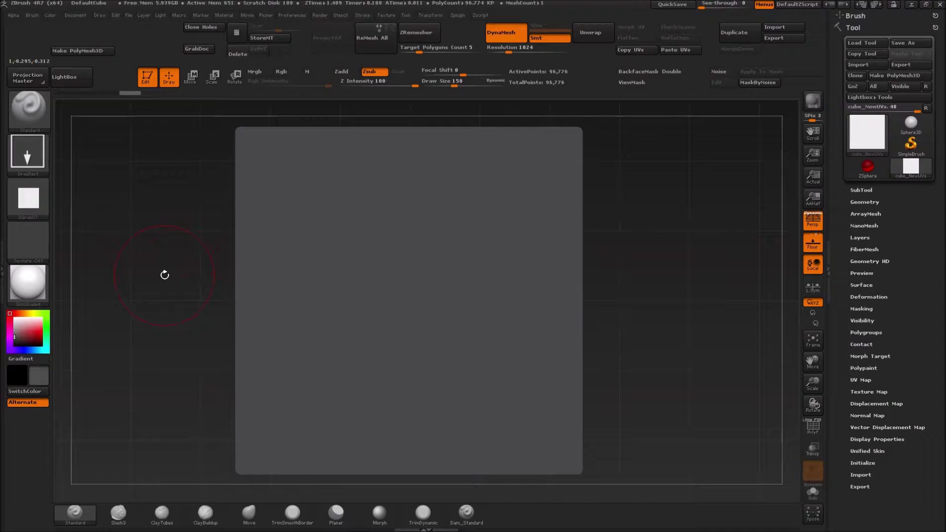
key("ctrl")
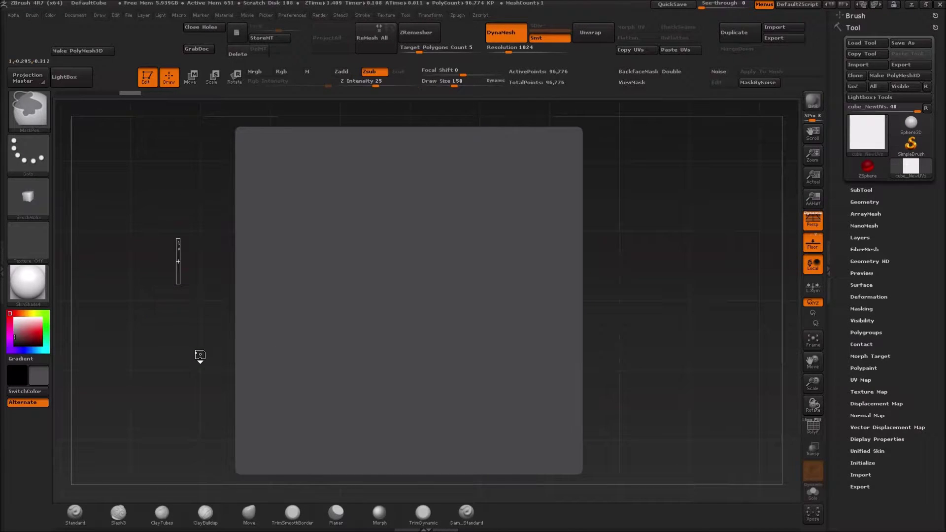
left_click(200, 355, "ctrl")
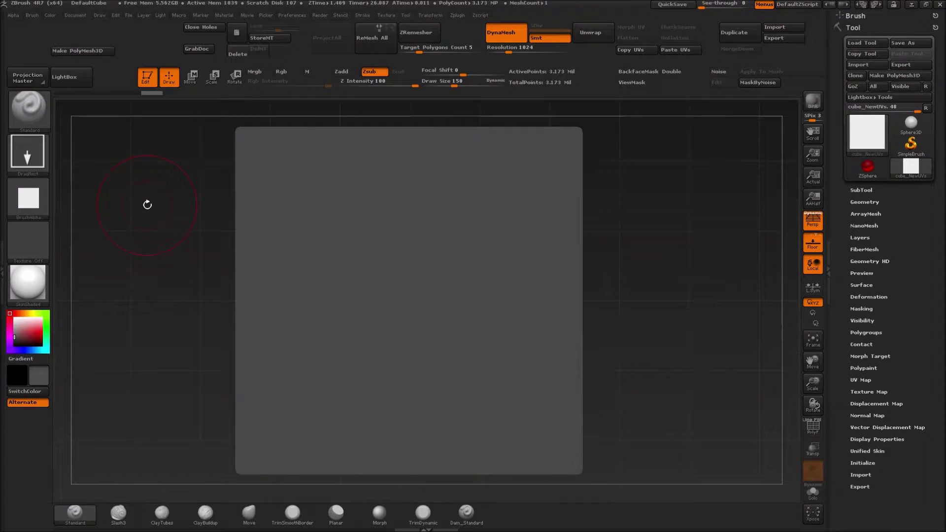
Start saving the project under a new name and browse to Program Files (x86) > Pixologic > ZBrush 4R7 > ZProjects.
left_click(129, 16)
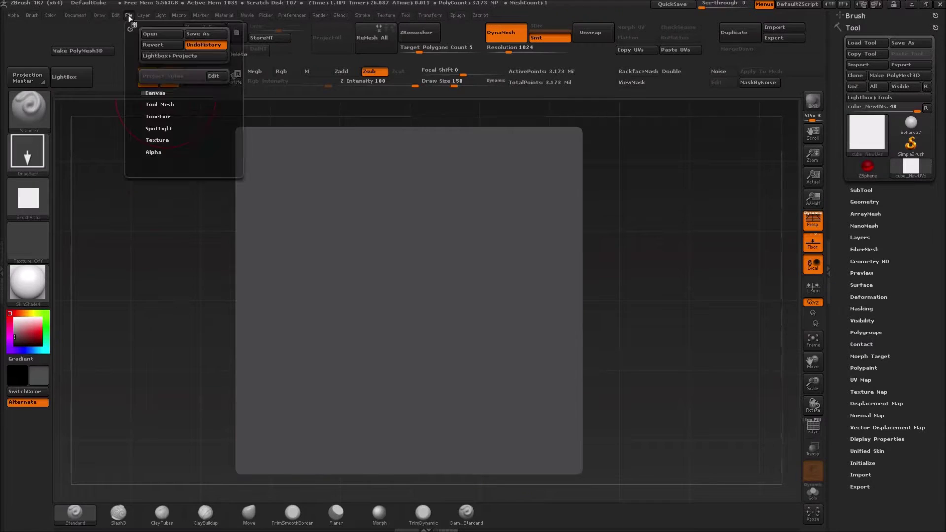
left_click(196, 36)
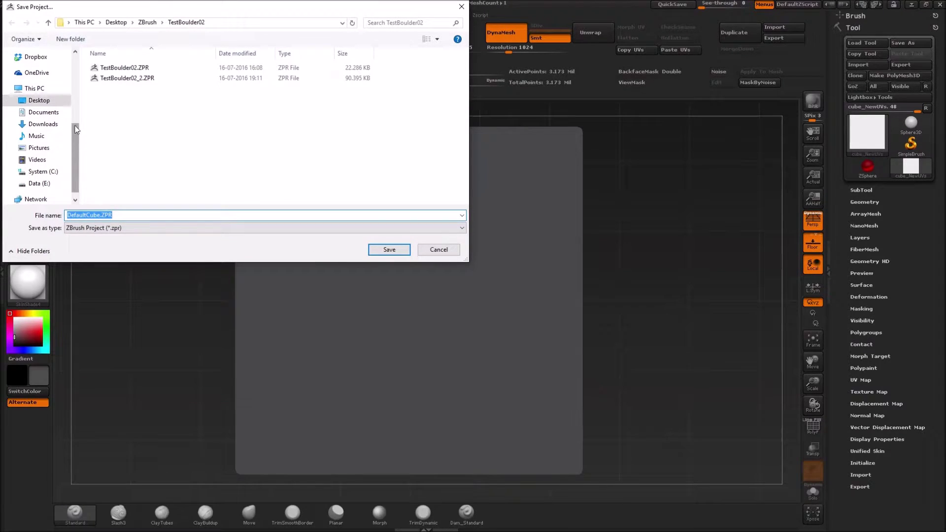
left_click(52, 172)
double_click(137, 129)
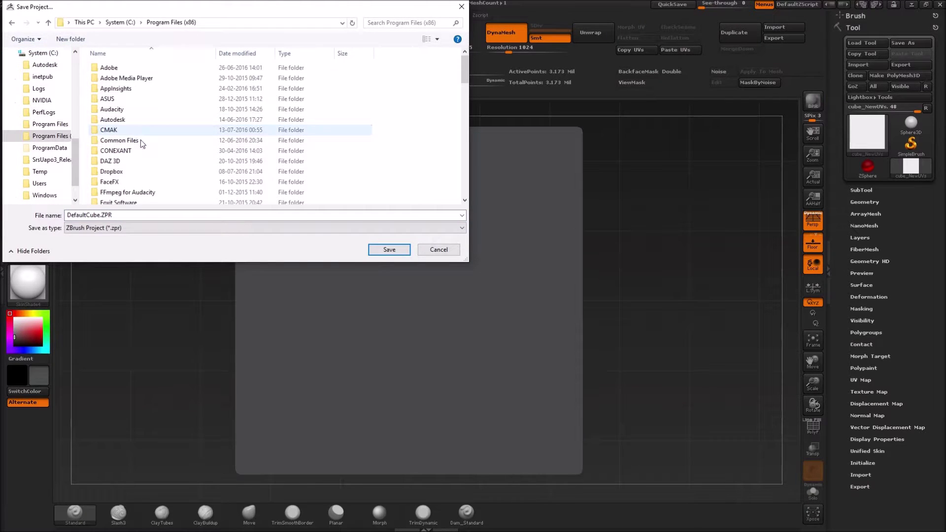
scroll(137, 118, "down", 12)
scroll(136, 108, "up", 2)
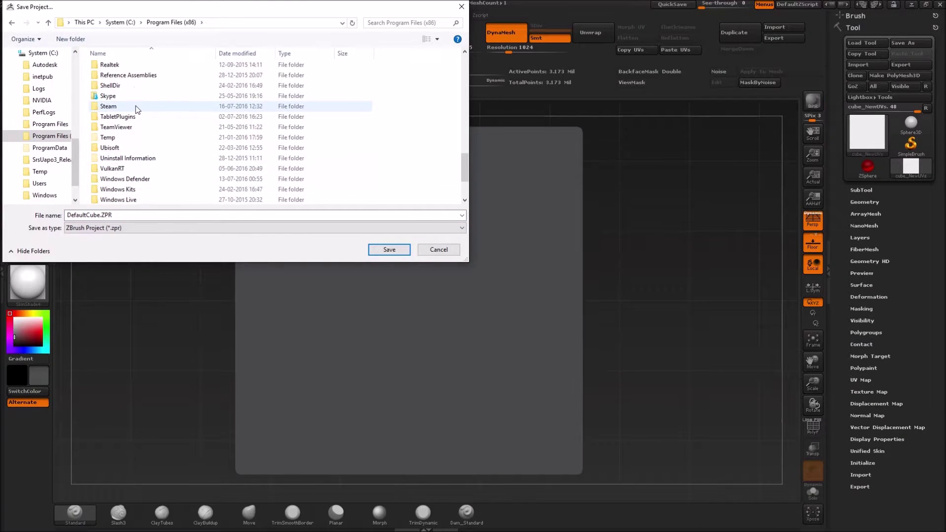
scroll(121, 150, "down", 3)
scroll(122, 148, "up", 3)
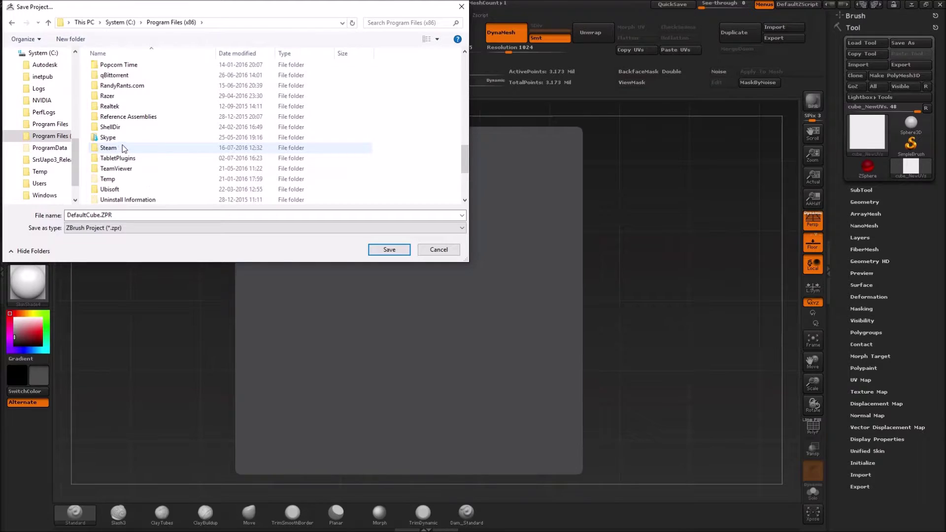
scroll(130, 128, "up", 3)
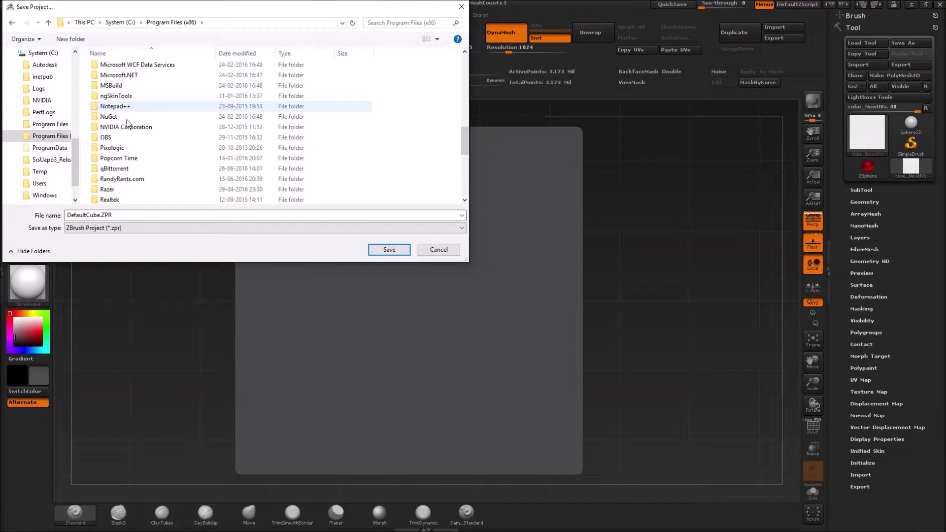
double_click(123, 147)
double_click(119, 69)
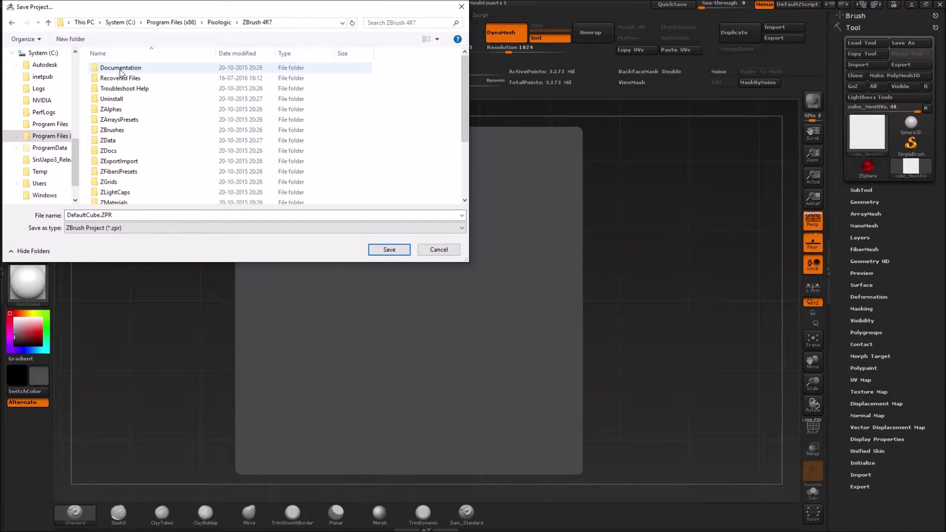
scroll(134, 201, "down", 3)
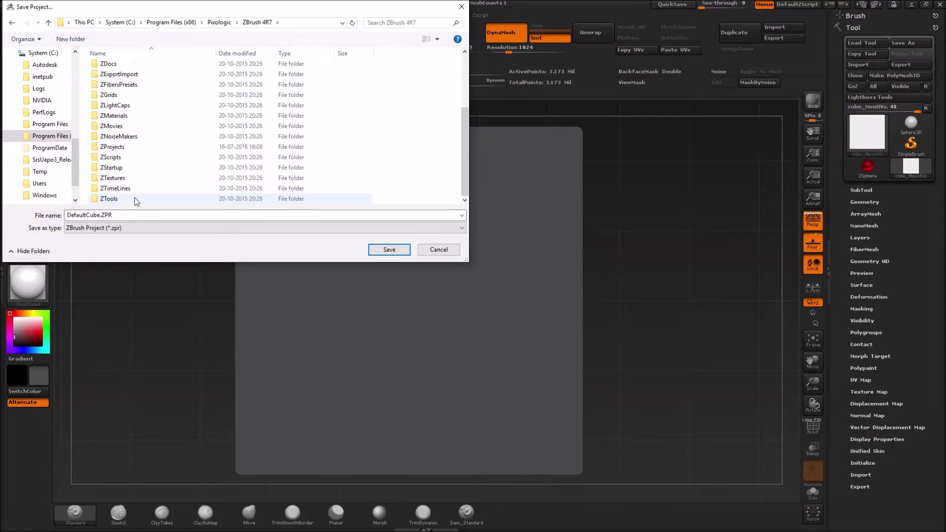
double_click(137, 146)
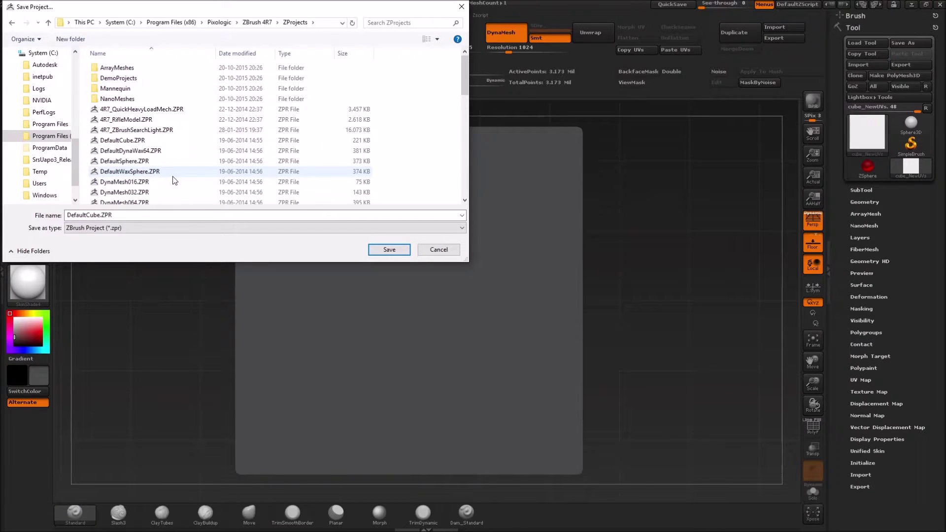
Enter alphatemplate.ZPR as the project's file name, check the existing files in the folder, and cancel the save.
double_click(101, 215)
double_click(91, 215)
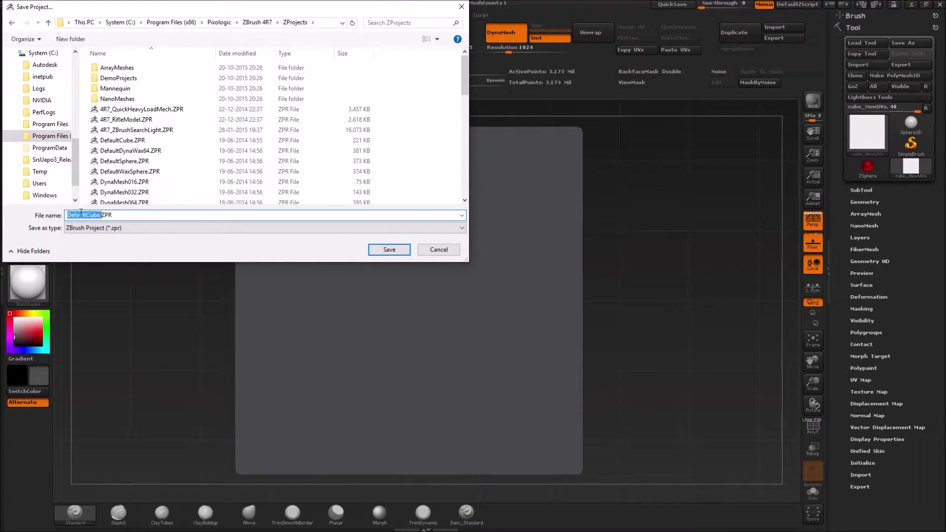
type("alpatemplate")
left_click(76, 215)
type("h")
left_click(105, 215)
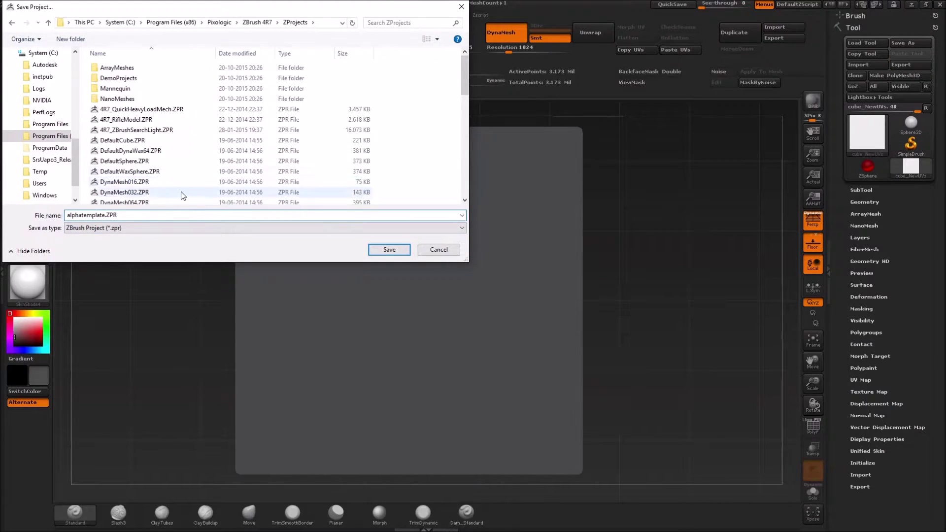
scroll(153, 167, "down", 2)
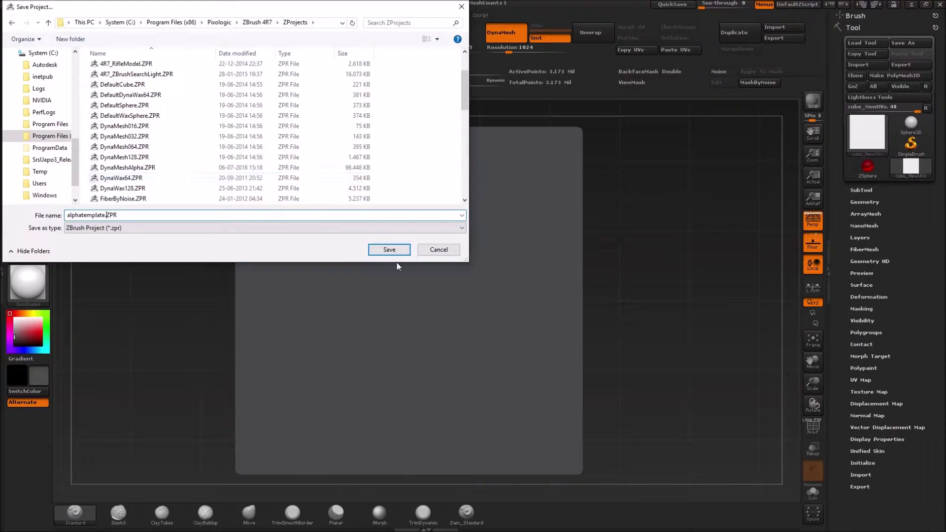
left_click(438, 250)
View the project templates in LightBox and close it again.
left_click(71, 78)
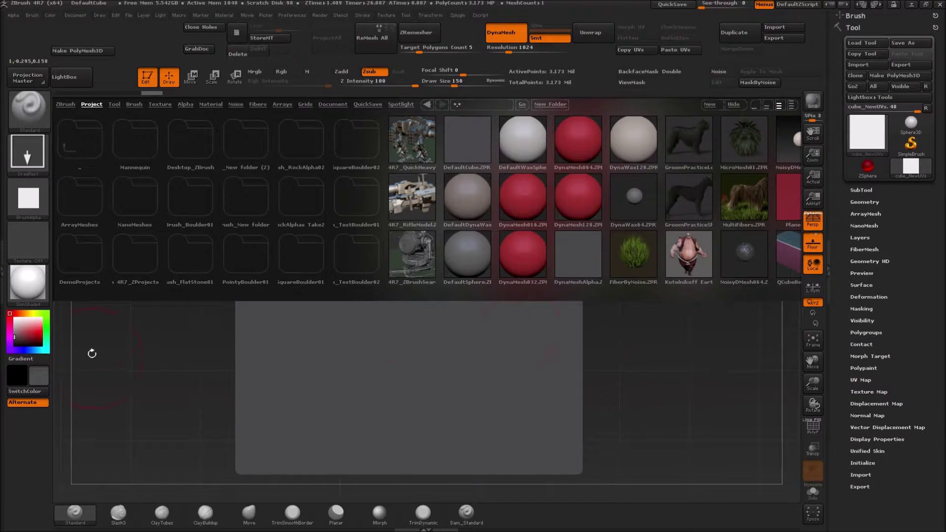
left_click(70, 78)
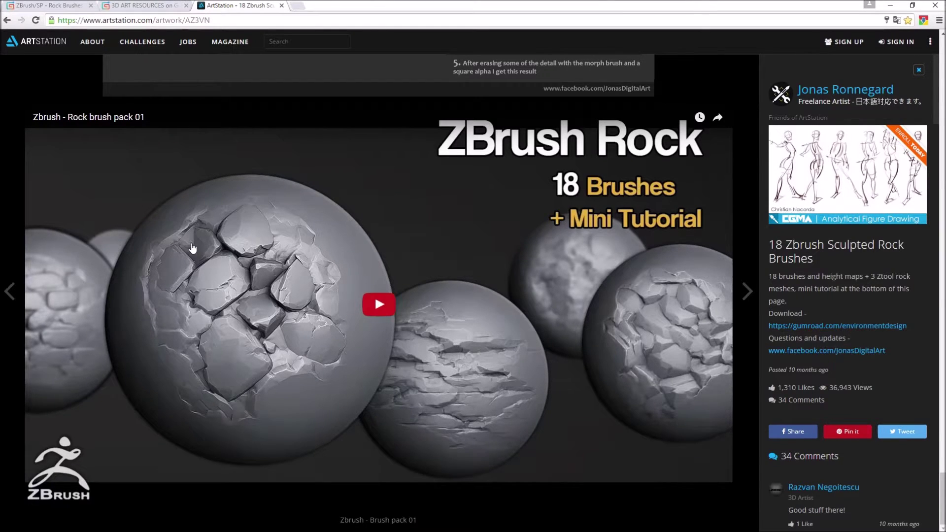
Switch to the browser, review the rock brush pack on its ArtStation and Gumroad pages, and return to ZBrush.
scroll(192, 247, "up", 5)
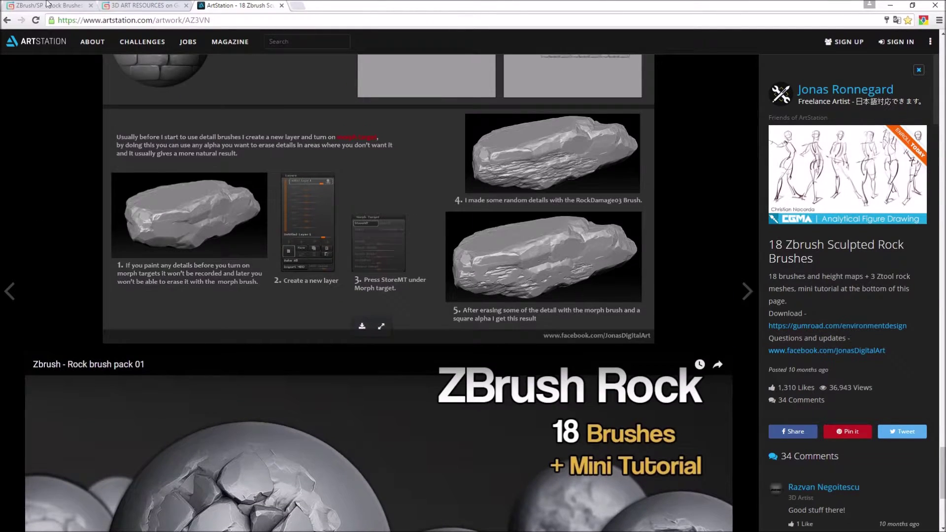
left_click(161, 4)
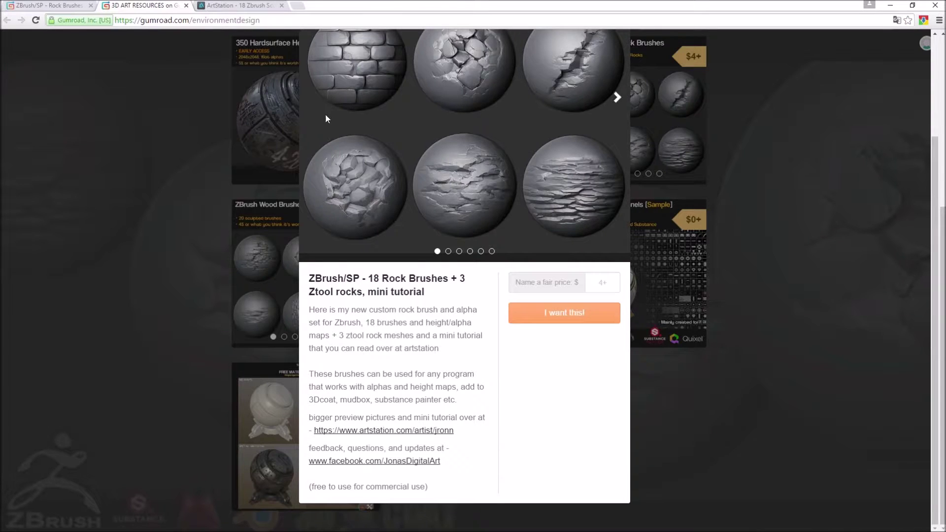
scroll(325, 114, "up", 3)
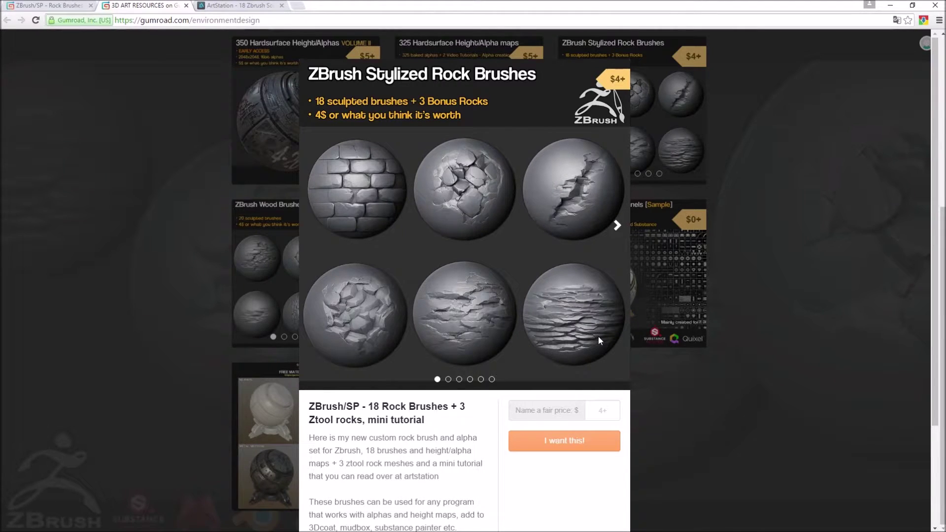
scroll(598, 338, "down", 3)
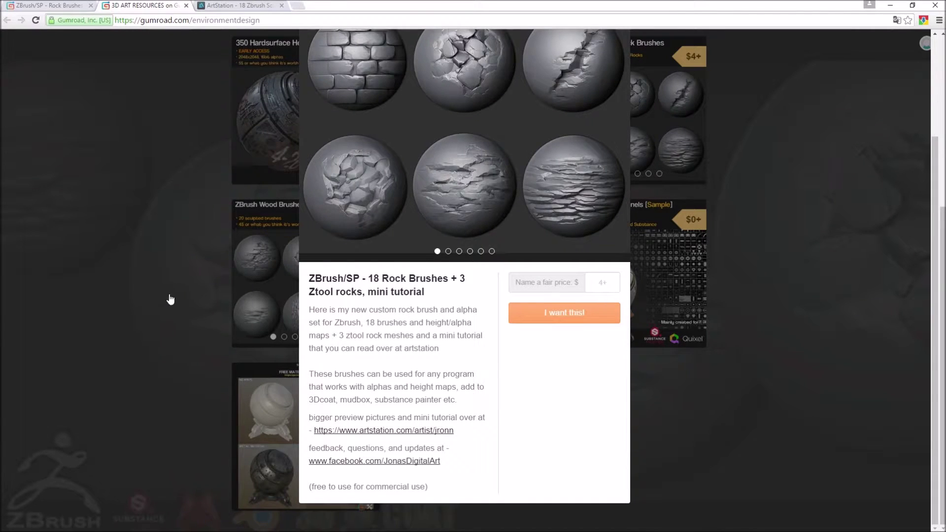
left_click(223, 5)
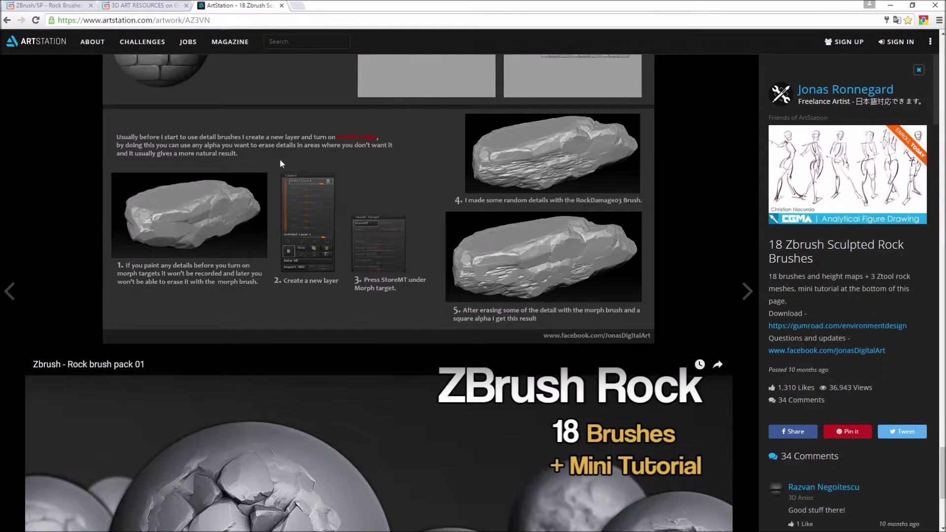
scroll(335, 365, "down", 5)
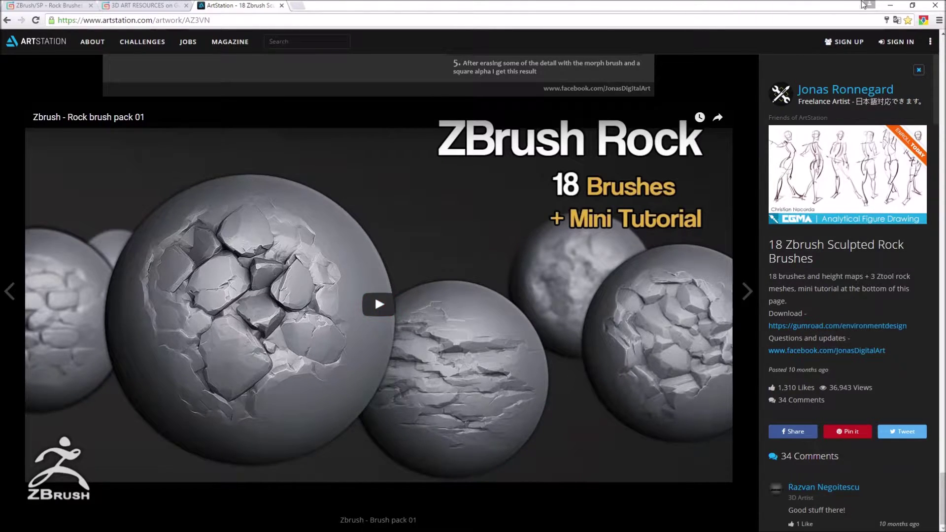
left_click(896, 8)
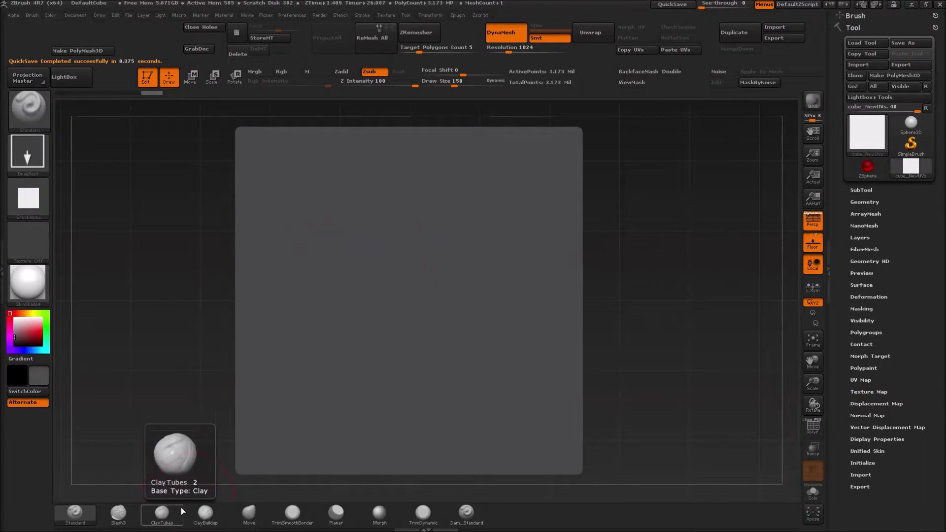
Choose the ClayTubes brush and turn its square alpha off.
left_click(167, 515)
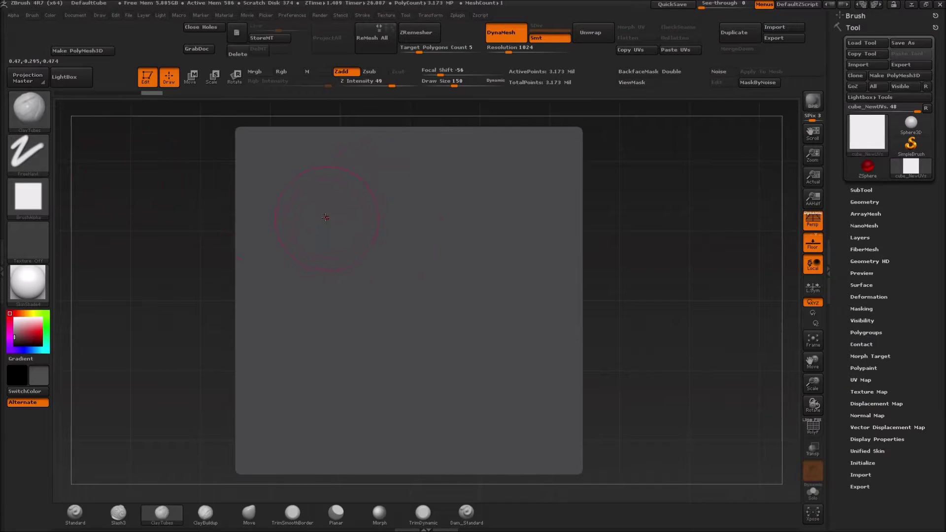
left_click(23, 120)
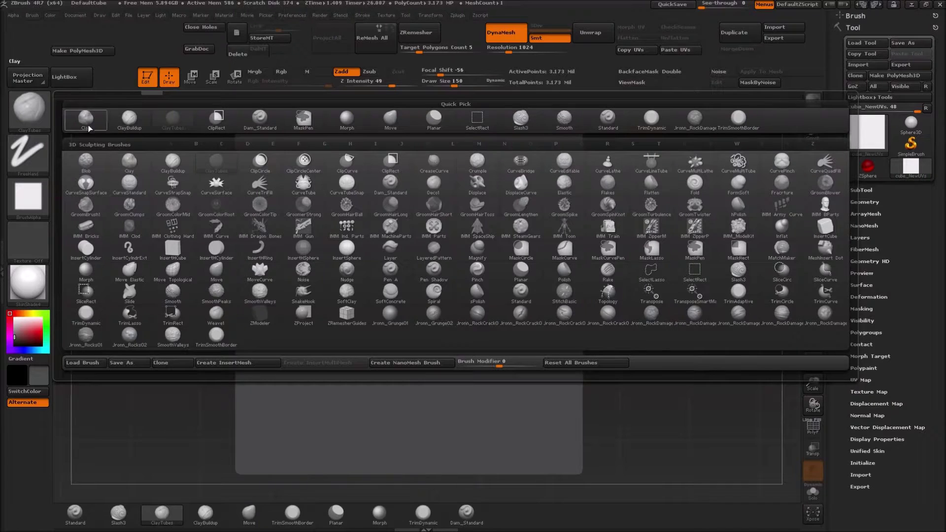
left_click(222, 161)
mouse_move(40, 208)
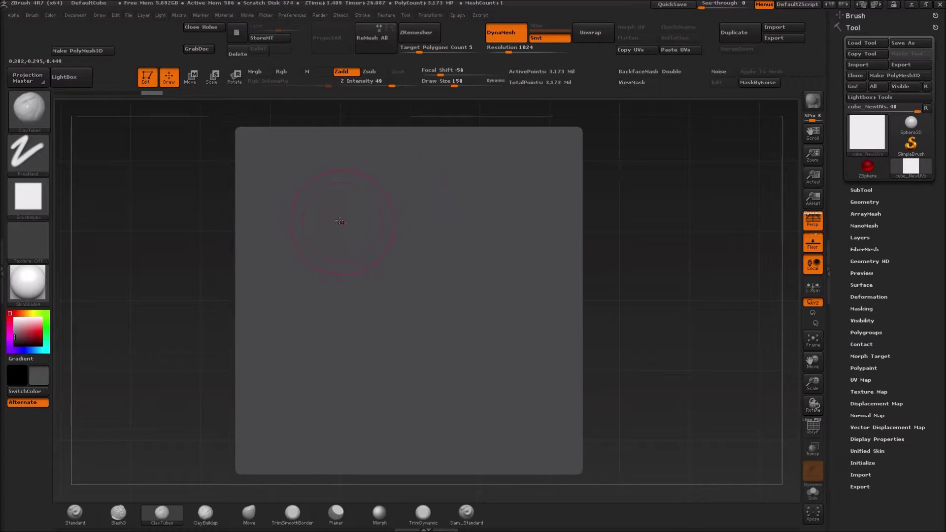
left_click(28, 197)
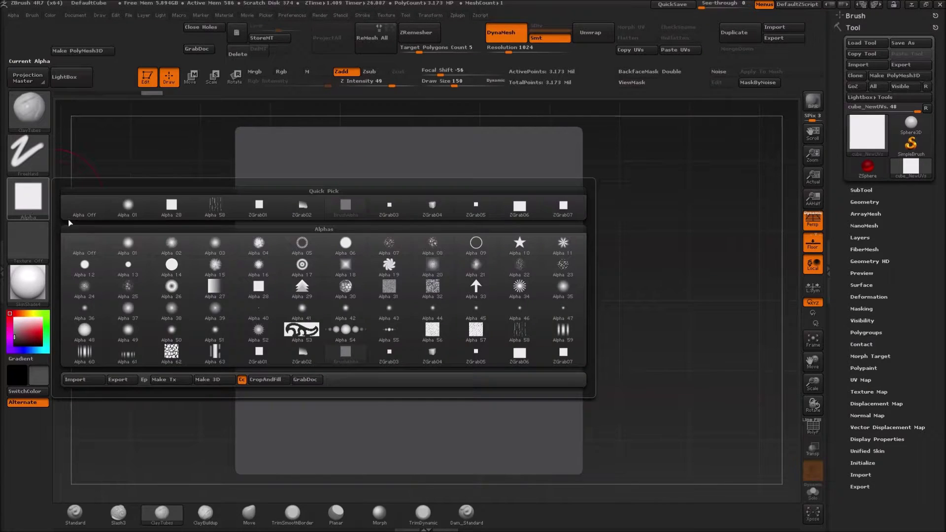
left_click(77, 211)
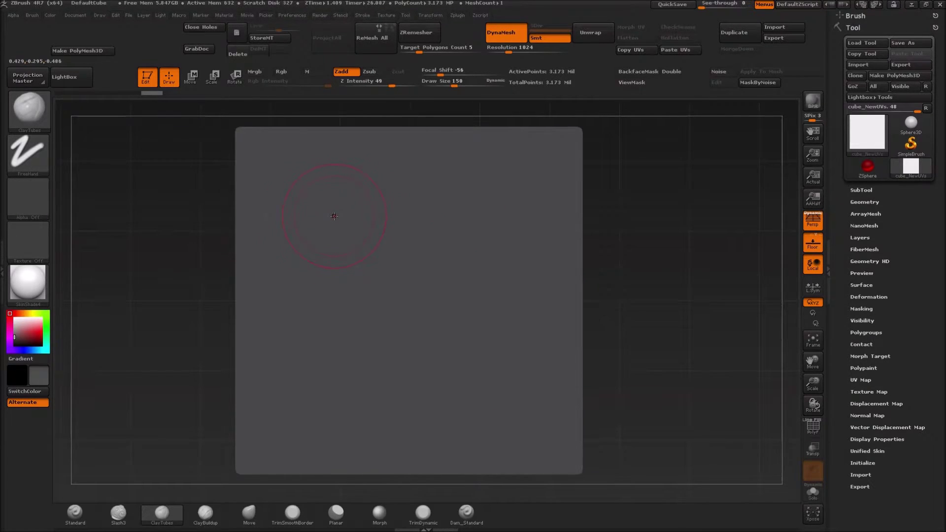
Try a broad ClayTubes stroke at draw size 150 diagonally across the square face, and undo it.
mouse_move(350, 217)
left_mouse_down()
mouse_move(401, 234)
mouse_move(399, 345)
mouse_move(458, 389)
left_mouse_up()
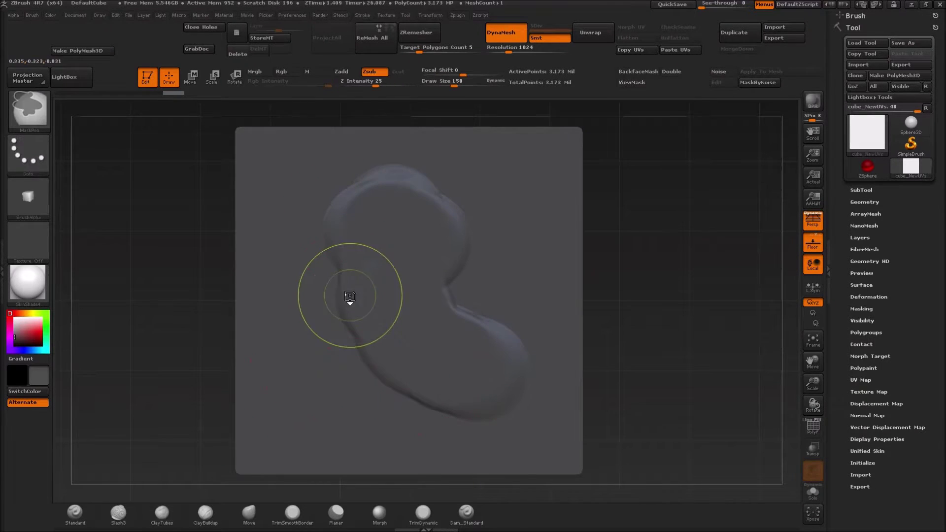
key("ctrl+z")
Reduce the draw size to 42 and sculpt a wavy diagonal strip from the square face's upper left to its lower right.
key("s")
left_click_drag(346, 292, 337, 292)
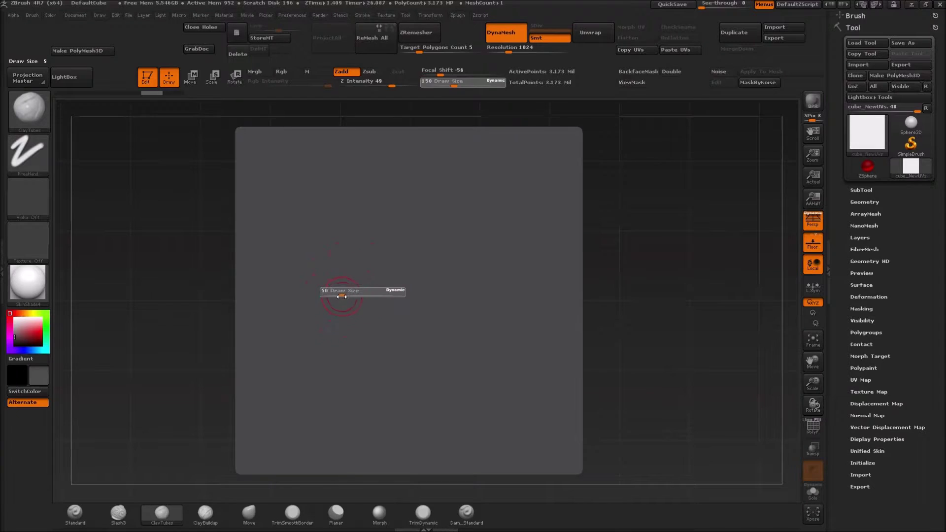
mouse_move(357, 227)
left_mouse_down()
mouse_move(424, 286)
mouse_move(444, 315)
mouse_move(464, 390)
mouse_move(499, 422)
left_mouse_up()
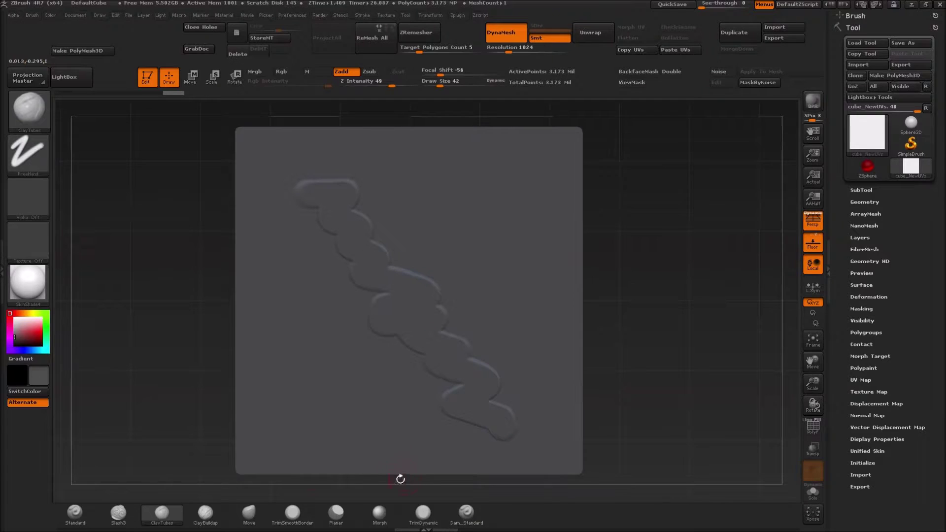
Choose the TrimSmoothBorder brush, set its draw size to 175 and give it the square Alpha 28.
left_click(290, 521)
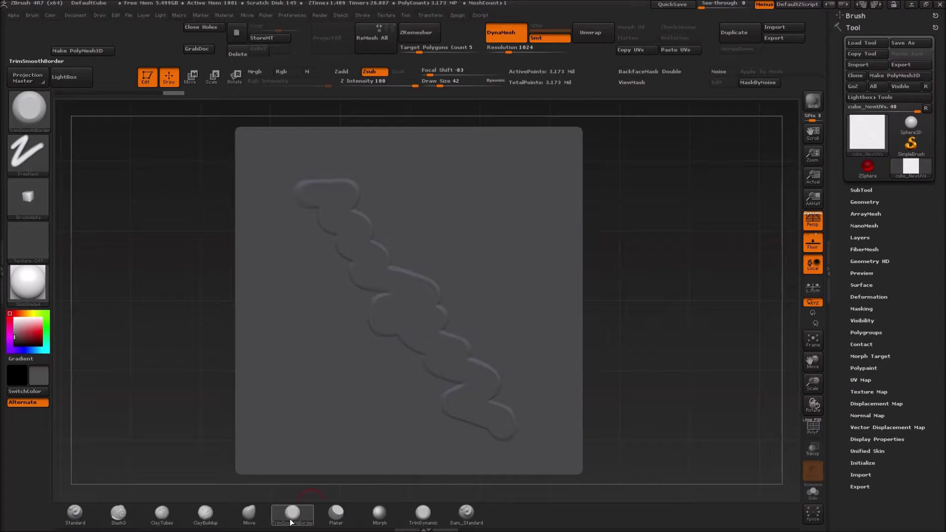
key("s")
left_click_drag(344, 206, 360, 208)
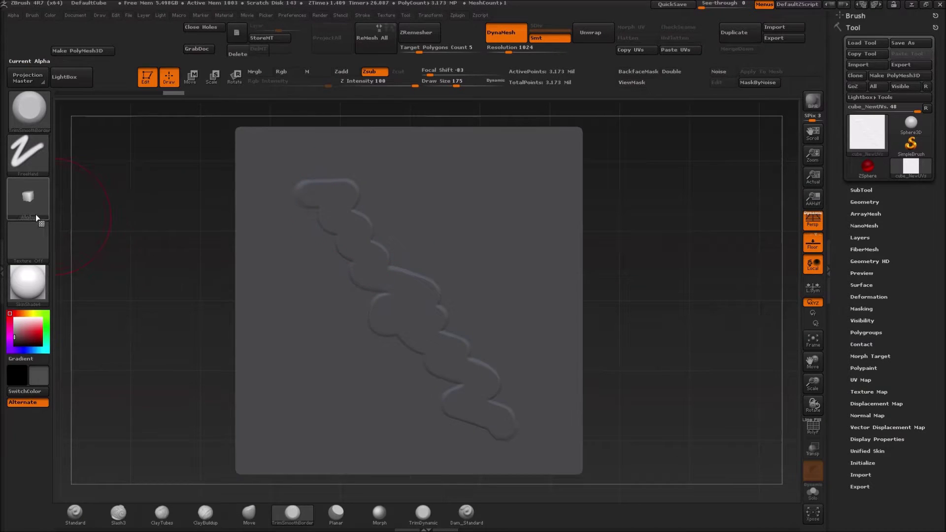
left_click(28, 199)
left_click(165, 212)
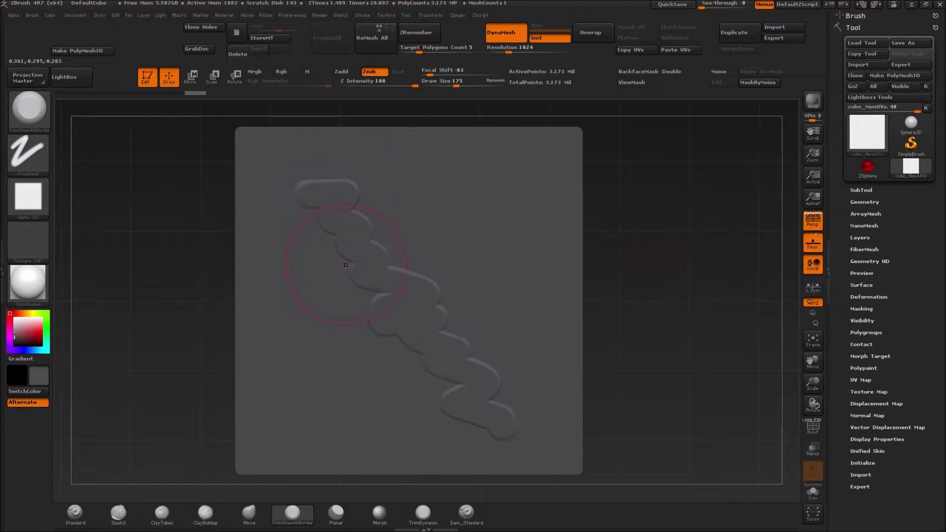
Trim the upper portion of the wavy strip into flat, overlapping rock facets with short strokes.
left_click(316, 207)
left_click_drag(315, 206, 315, 207)
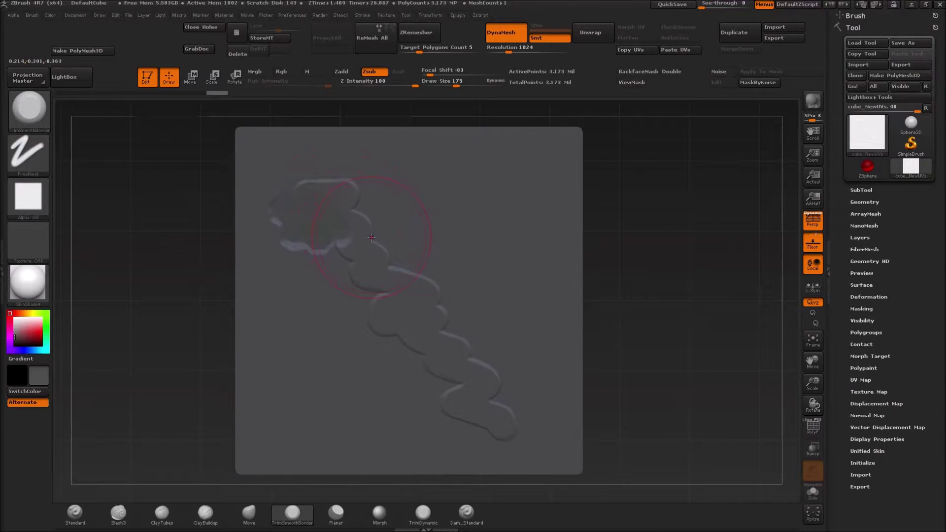
left_click_drag(372, 238, 368, 235)
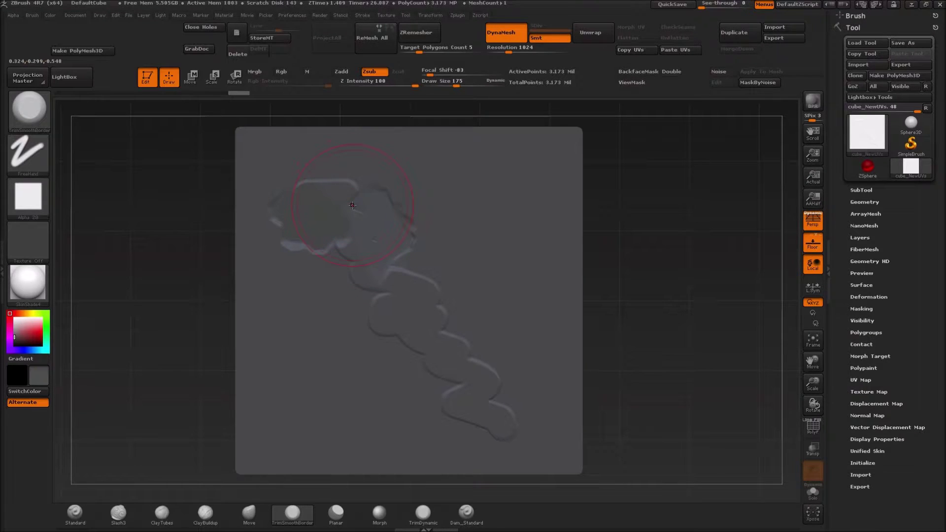
left_click_drag(347, 265, 350, 267)
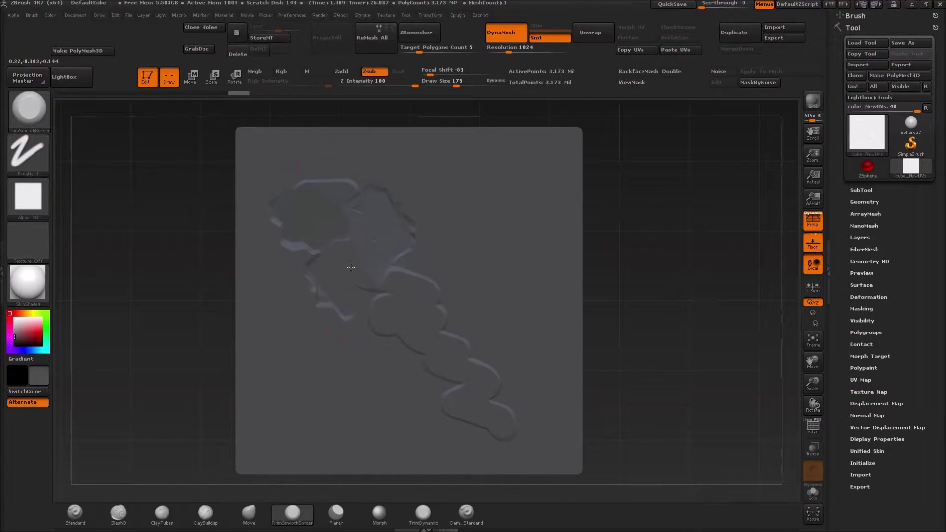
Continue trimming angular facets along the strip's middle and lower end, working back up toward its upper part.
left_click_drag(382, 337, 379, 330)
mouse_move(422, 259)
left_mouse_down()
mouse_move(409, 280)
mouse_move(433, 303)
mouse_move(461, 365)
mouse_move(434, 363)
left_mouse_up()
mouse_move(465, 422)
left_mouse_down()
mouse_move(464, 401)
mouse_move(496, 411)
mouse_move(490, 398)
left_mouse_up()
left_click_drag(433, 329, 440, 340)
mouse_move(380, 288)
left_mouse_down()
mouse_move(365, 237)
mouse_move(373, 249)
left_mouse_up()
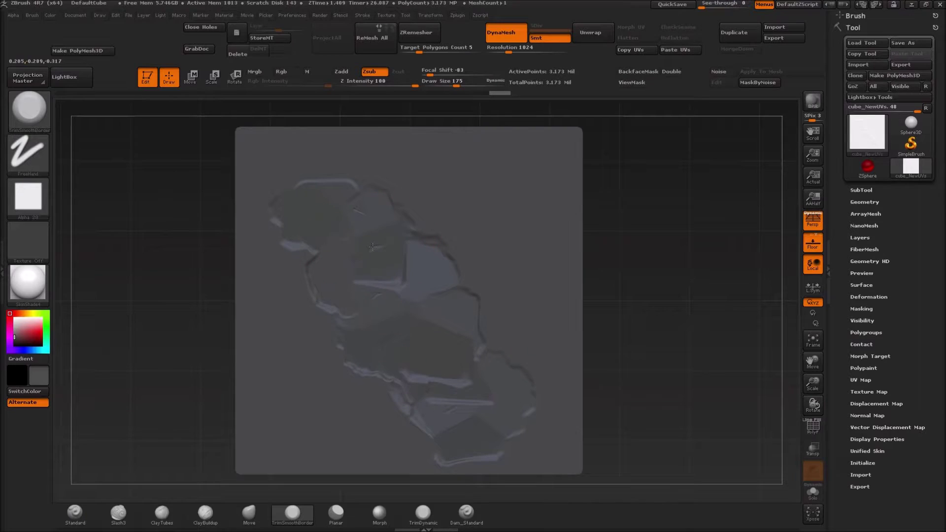
Rework the facets at the strip's upper left and middle into larger layered planes.
left_click_drag(327, 219, 350, 274)
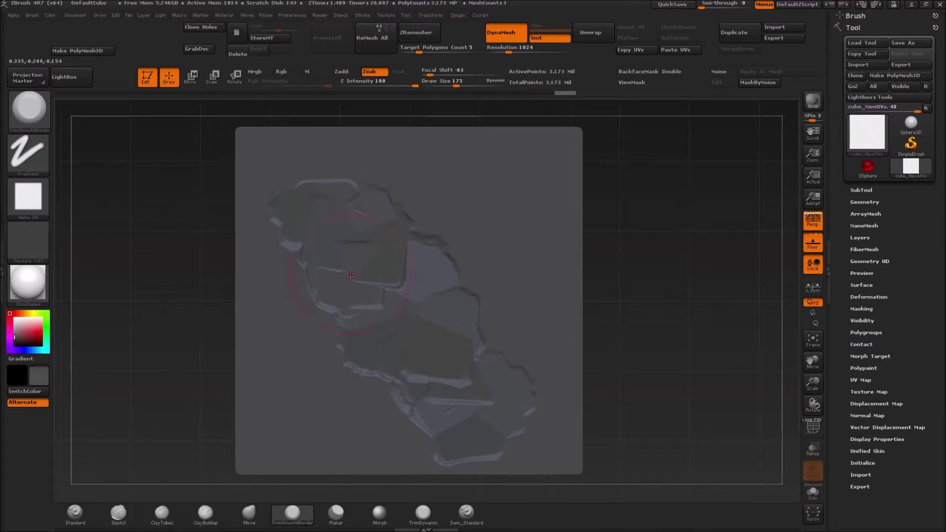
left_click_drag(371, 236, 380, 244)
left_click_drag(416, 283, 424, 291)
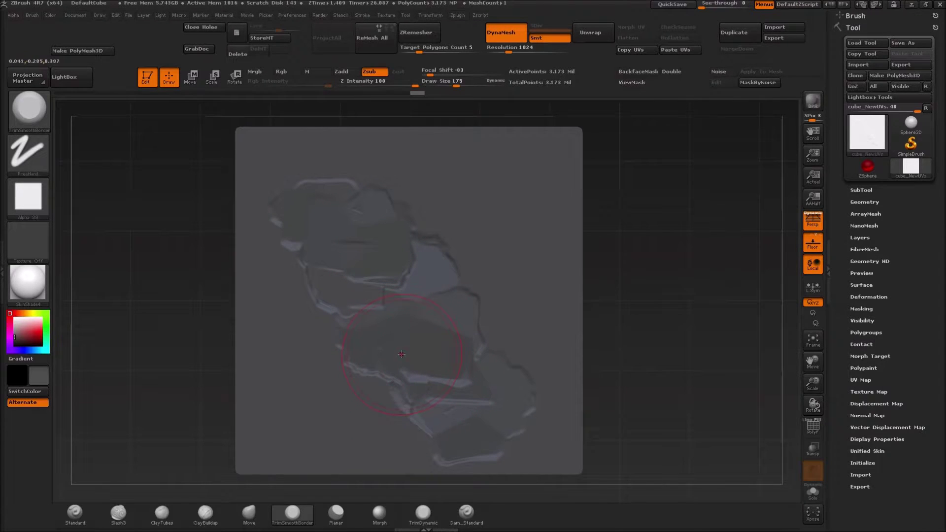
left_click_drag(403, 348, 396, 340)
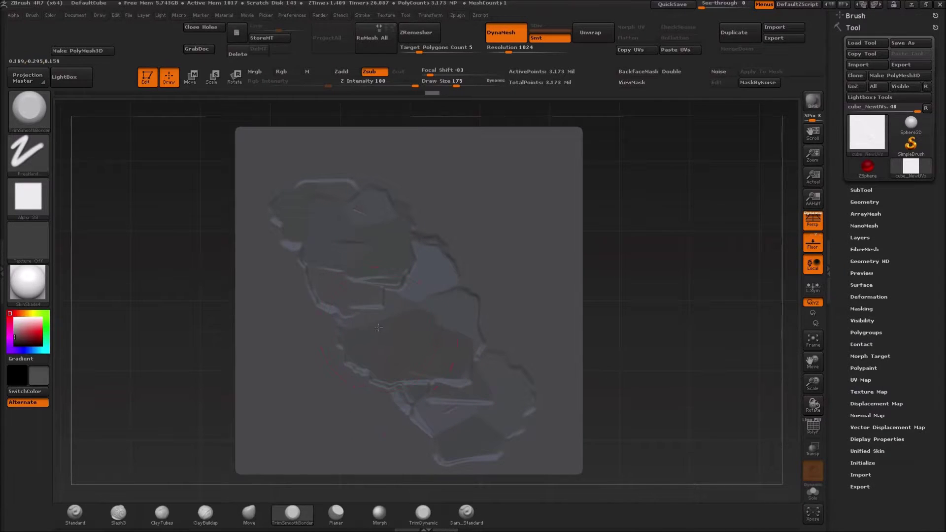
Carve deeper, crossing planes and ridges through the upper half of the rock strip down to its centre.
left_click_drag(391, 271, 403, 299)
mouse_move(375, 258)
left_mouse_down()
mouse_move(387, 269)
mouse_move(361, 253)
mouse_move(371, 247)
left_mouse_up()
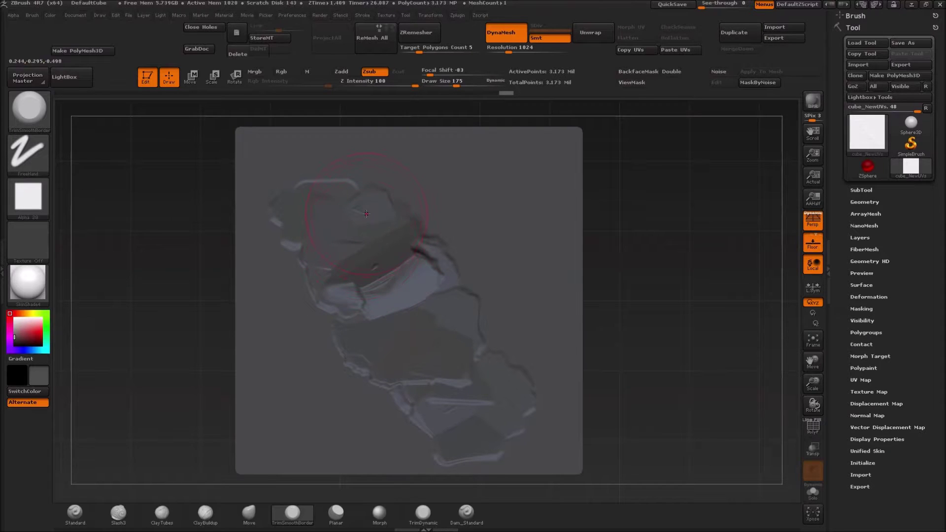
mouse_move(366, 214)
left_mouse_down()
mouse_move(419, 229)
mouse_move(416, 266)
left_mouse_up()
mouse_move(359, 299)
left_mouse_down()
mouse_move(394, 338)
mouse_move(405, 310)
mouse_move(379, 255)
mouse_move(388, 281)
left_mouse_up()
left_click_drag(387, 314, 402, 353)
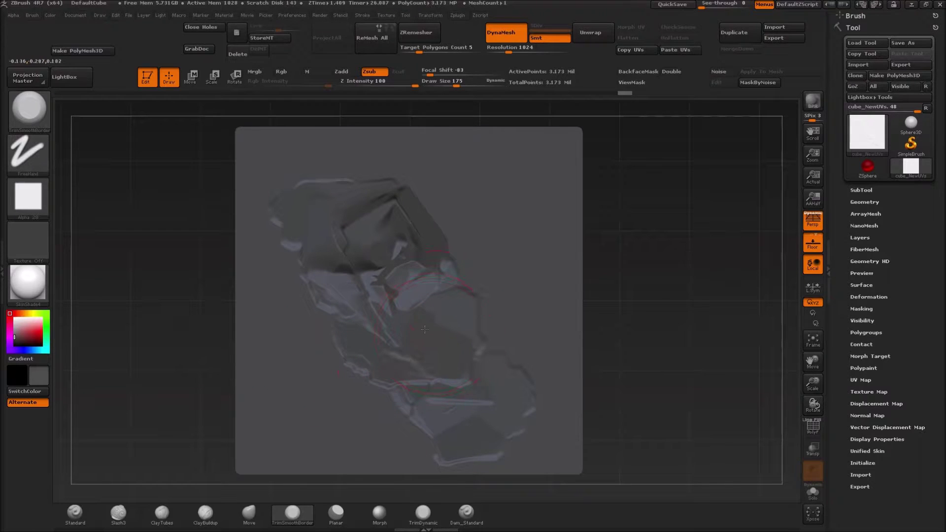
left_click_drag(418, 316, 424, 322)
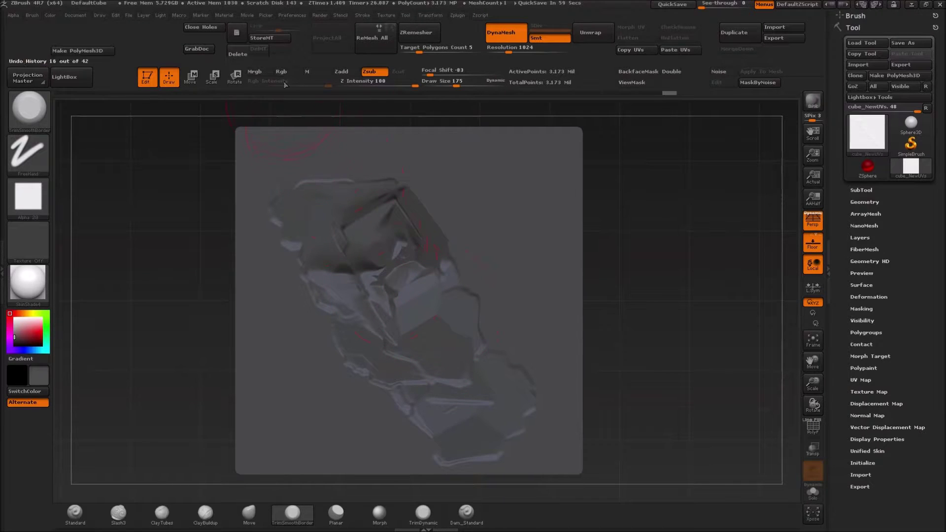
Store the sculpted rock as a morph target, delete that target and store it again.
left_click(266, 38)
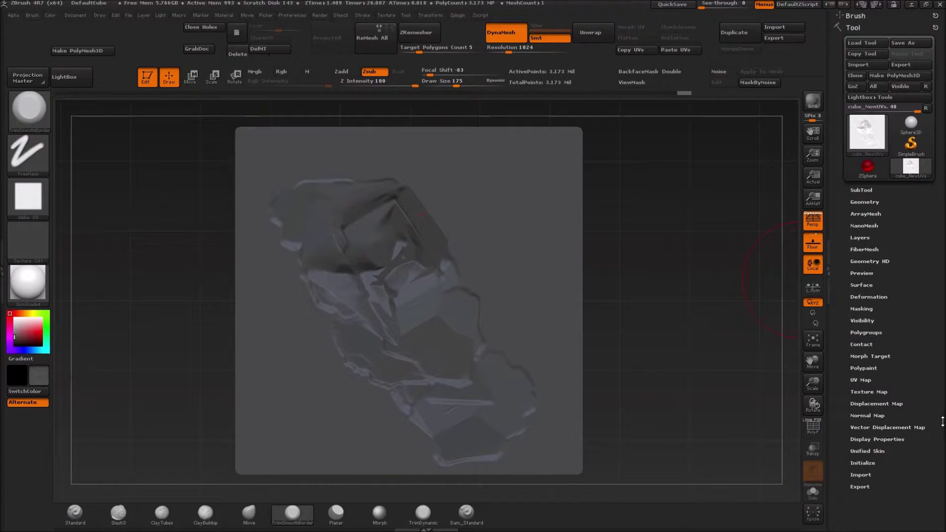
left_click(861, 357)
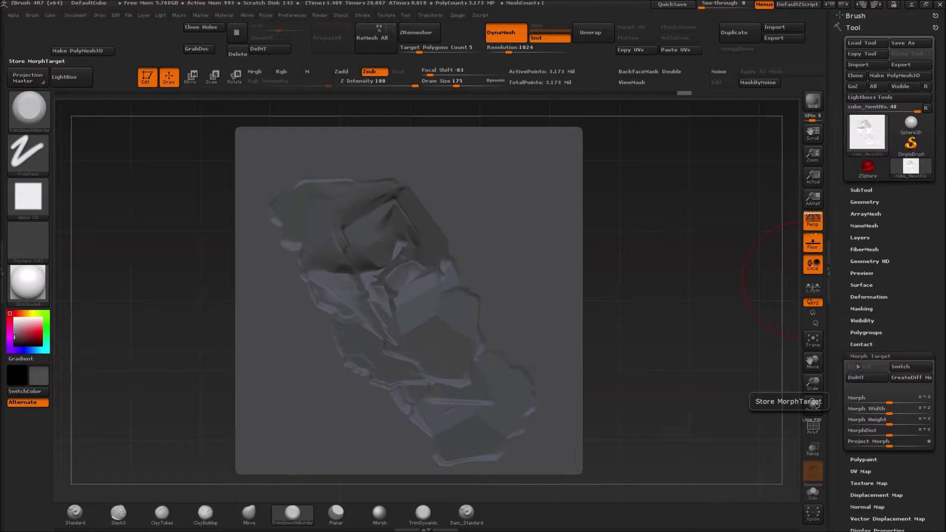
left_click(863, 378)
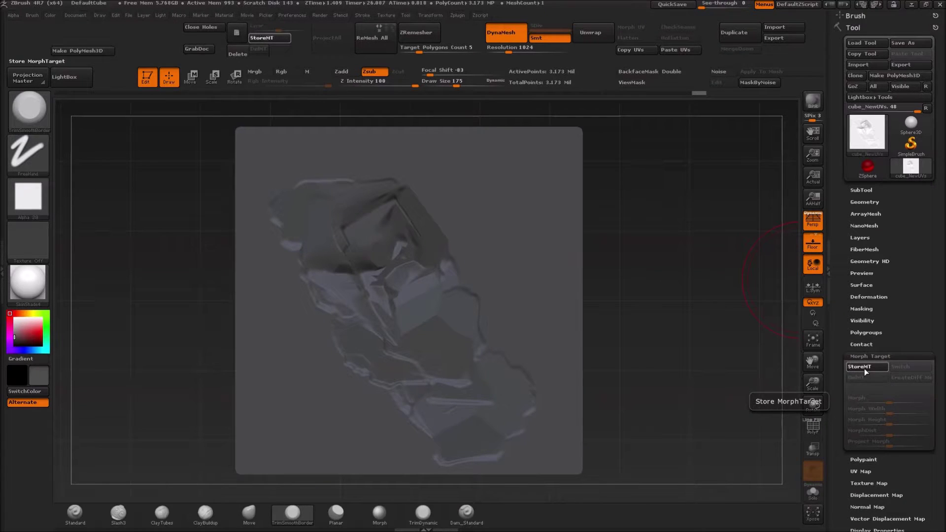
left_click(865, 368)
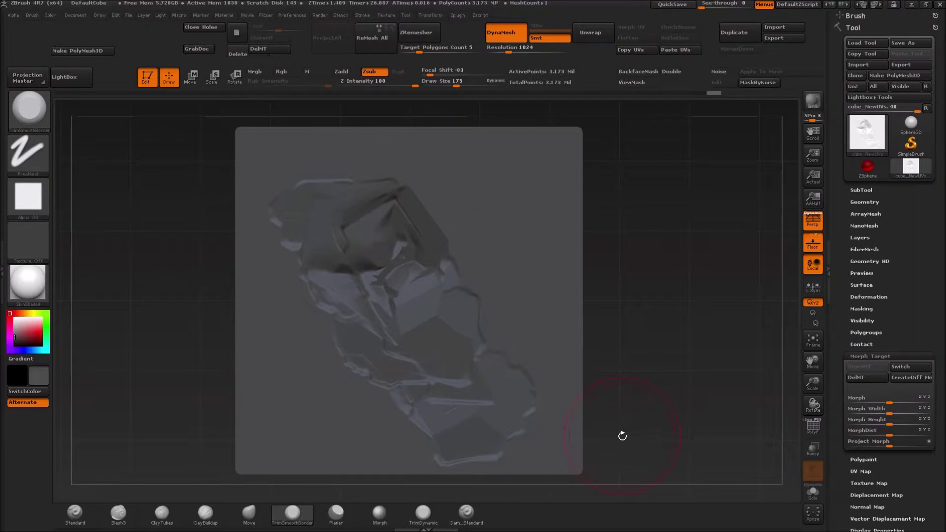
Try broad trimming strokes across and beyond the rock's upper edge, and paint the stored shape back with the Morph brush.
mouse_move(359, 279)
left_mouse_down()
mouse_move(345, 289)
mouse_move(375, 216)
mouse_move(388, 215)
mouse_move(394, 178)
mouse_move(428, 203)
left_mouse_up()
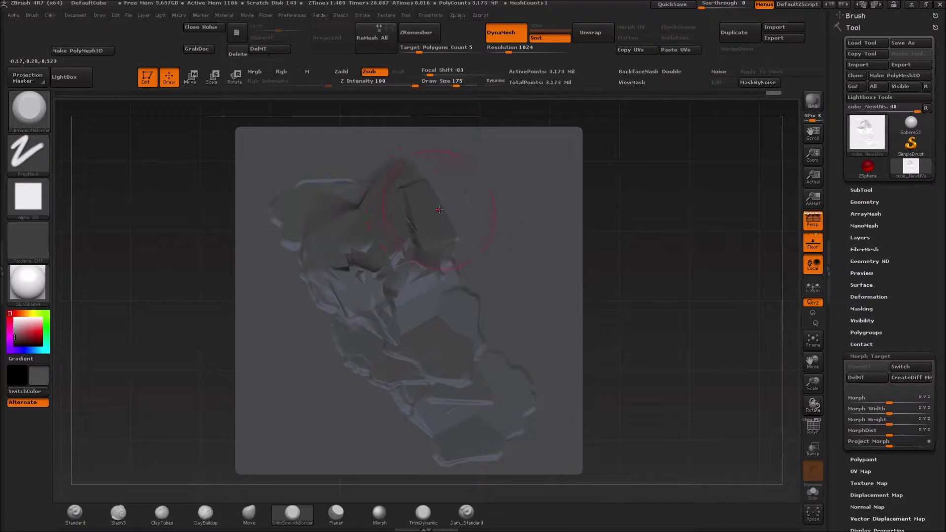
key("ctrl+z")
key("ctrl+z")
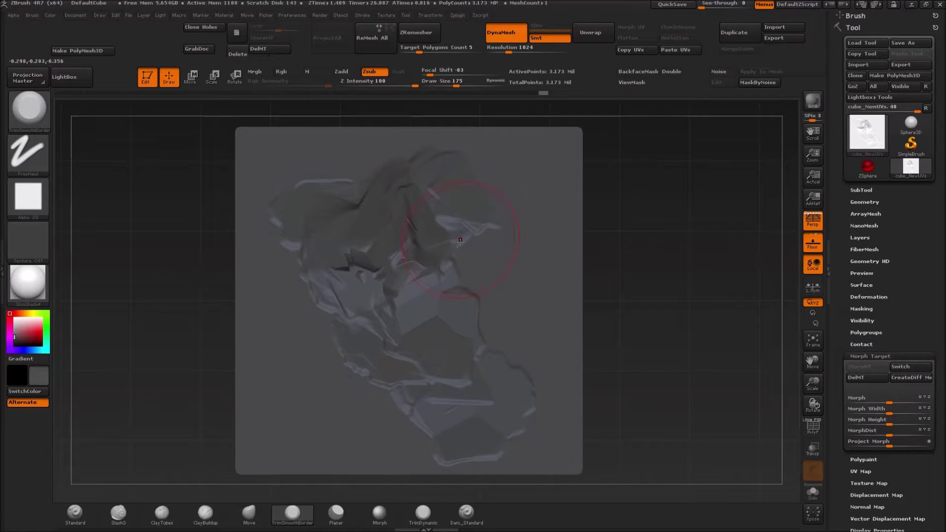
left_click(380, 513)
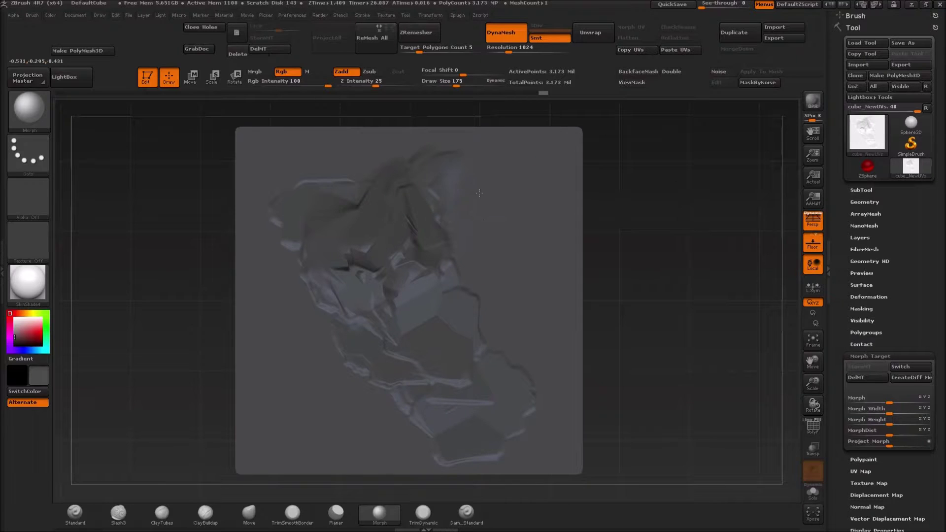
mouse_move(459, 188)
left_mouse_down()
mouse_move(467, 179)
mouse_move(452, 196)
mouse_move(460, 221)
left_mouse_up()
mouse_move(402, 167)
left_mouse_down()
mouse_move(355, 199)
mouse_move(296, 212)
left_mouse_up()
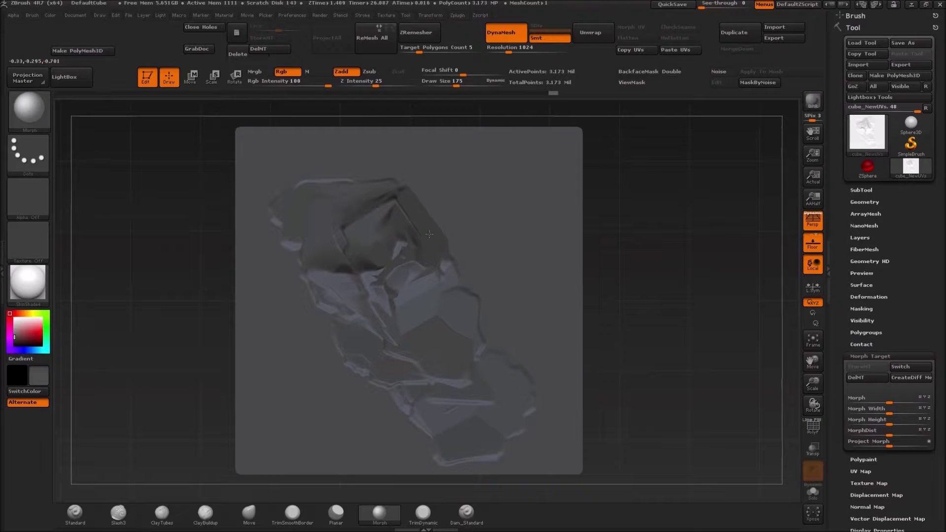
Carve smaller facets into the rock's upper part and right edge with TrimSmoothBorder at draw size 89.
left_click(294, 521)
key("s")
left_click_drag(401, 309, 390, 310)
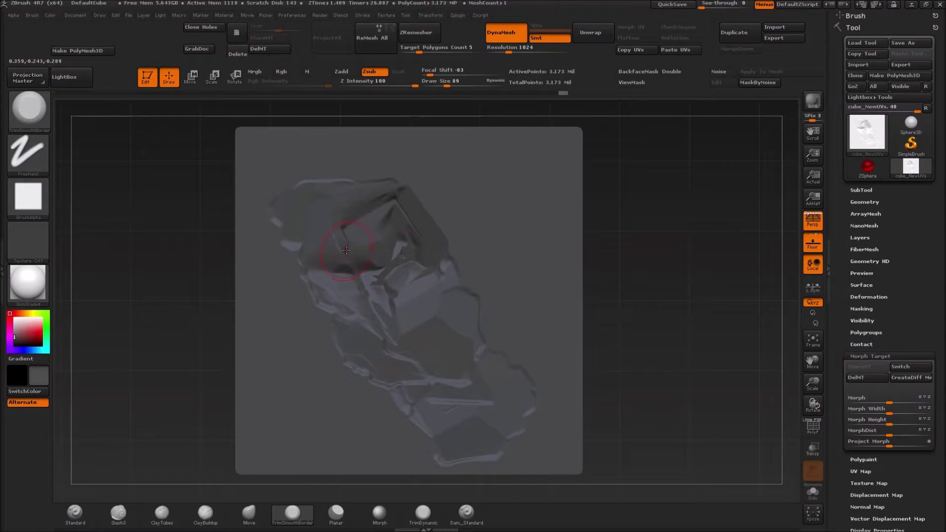
mouse_move(351, 245)
left_mouse_down()
mouse_move(363, 241)
mouse_move(344, 216)
mouse_move(377, 226)
left_mouse_up()
mouse_move(436, 228)
left_mouse_down()
mouse_move(419, 252)
mouse_move(434, 316)
left_mouse_up()
Cut a flat-bottomed recess into the rock's upper part with the Planar brush, using square Alpha 28 and draw size 42.
left_click(351, 521)
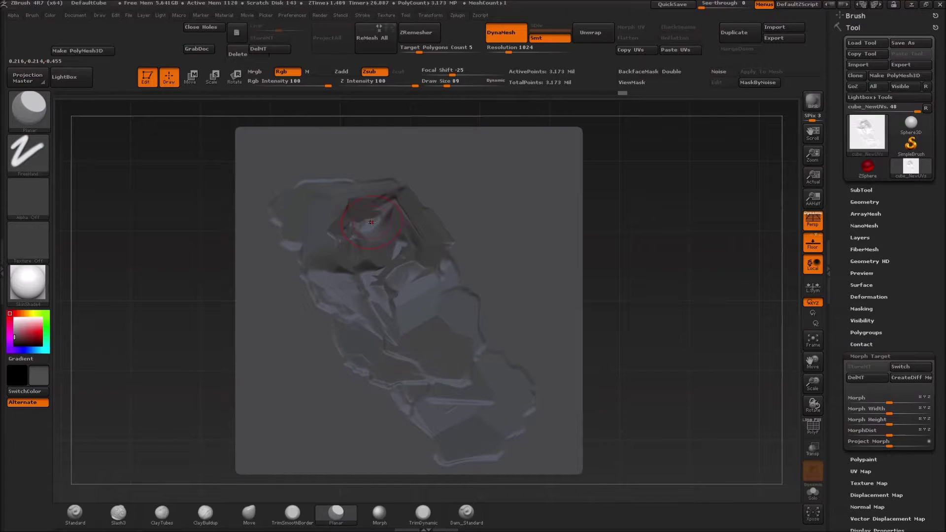
left_click_drag(371, 222, 372, 221)
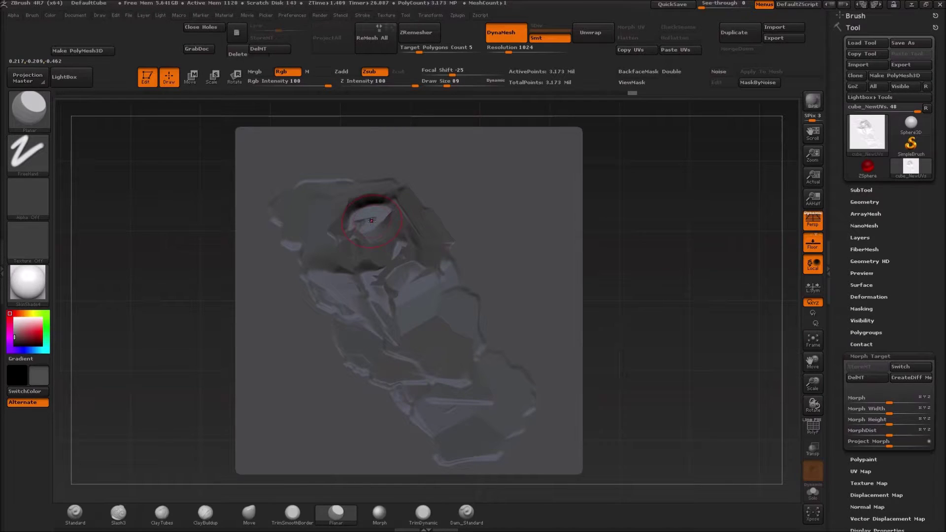
left_click(30, 199)
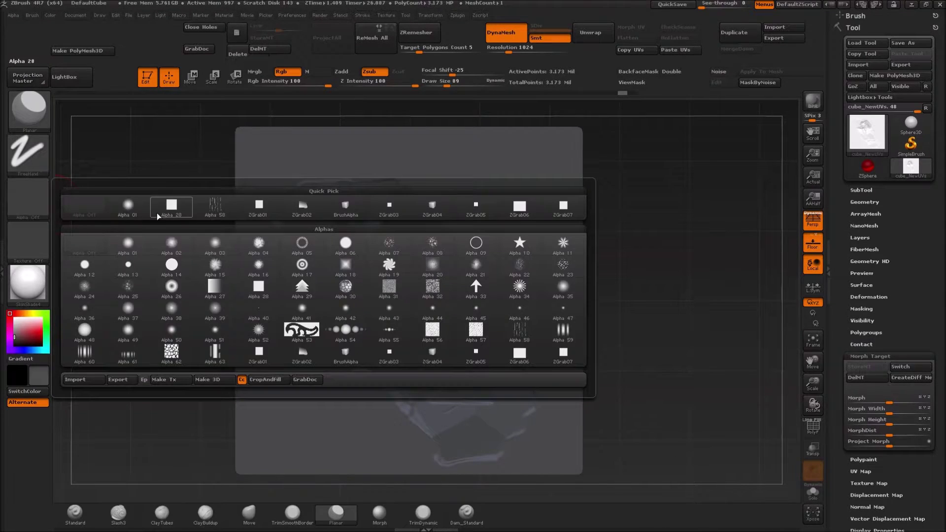
left_click(508, 277)
key("s")
left_click_drag(374, 229, 368, 228)
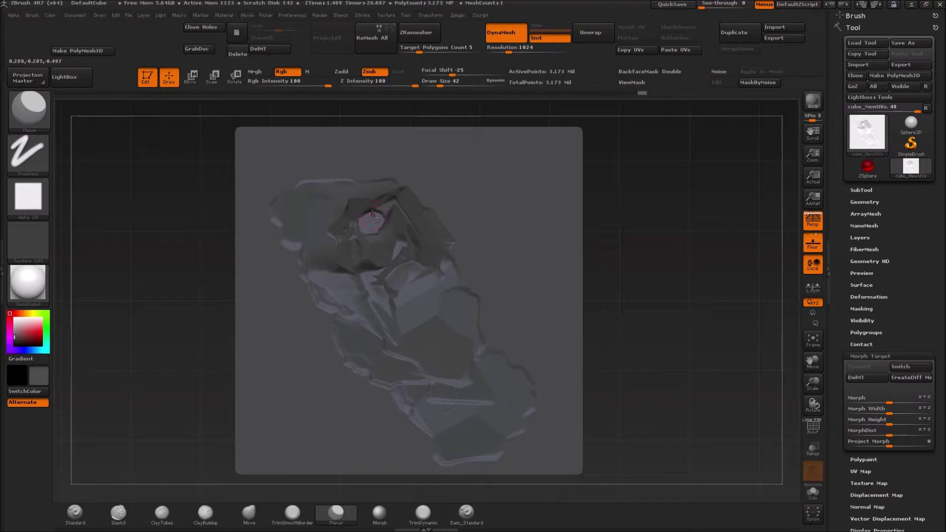
Chip the rock's upper edge with TrimSmoothBorder and shave back the overshoot using the Morph brush with Alpha 28 at Z Intensity 100.
left_click(293, 514)
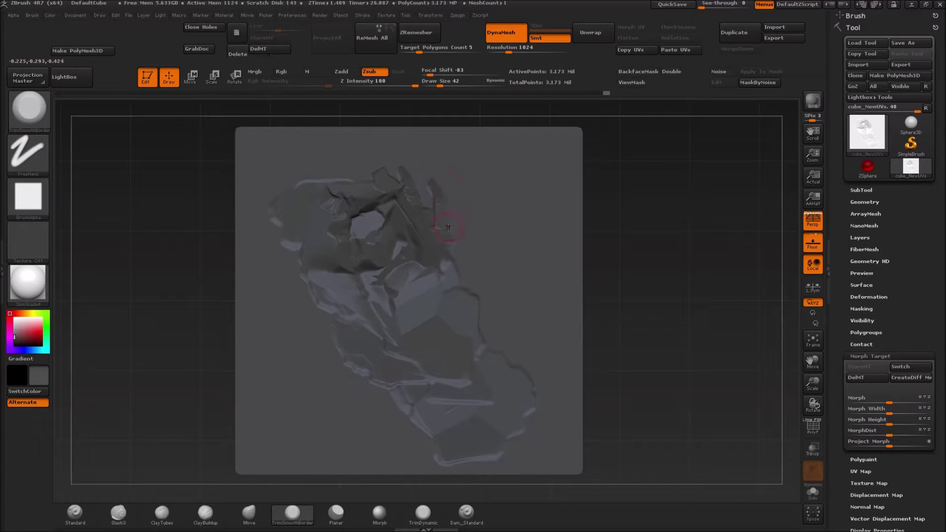
left_click(377, 520)
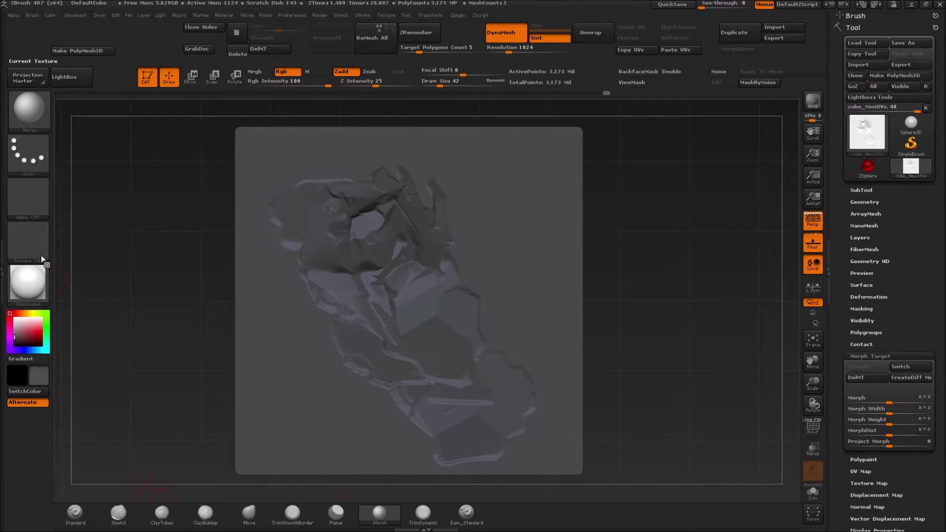
left_click(30, 207)
left_click(169, 205)
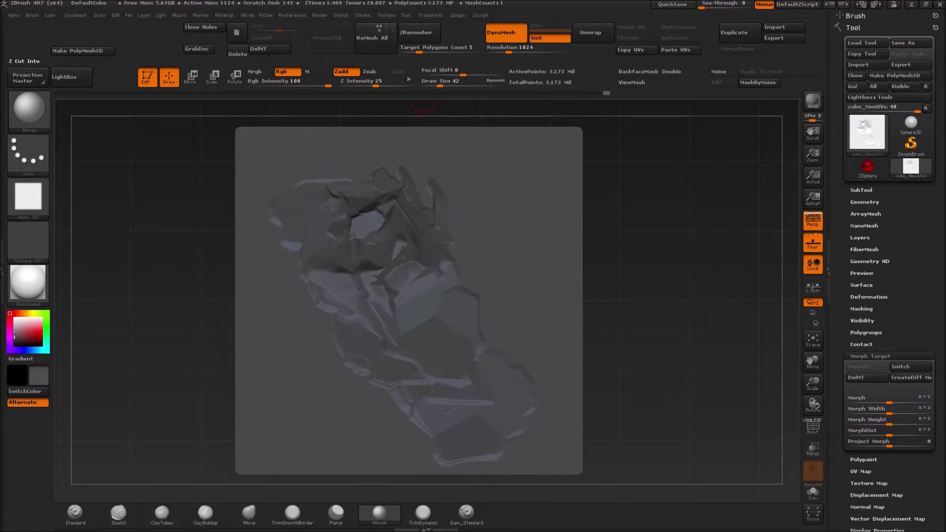
left_click_drag(383, 87, 421, 87)
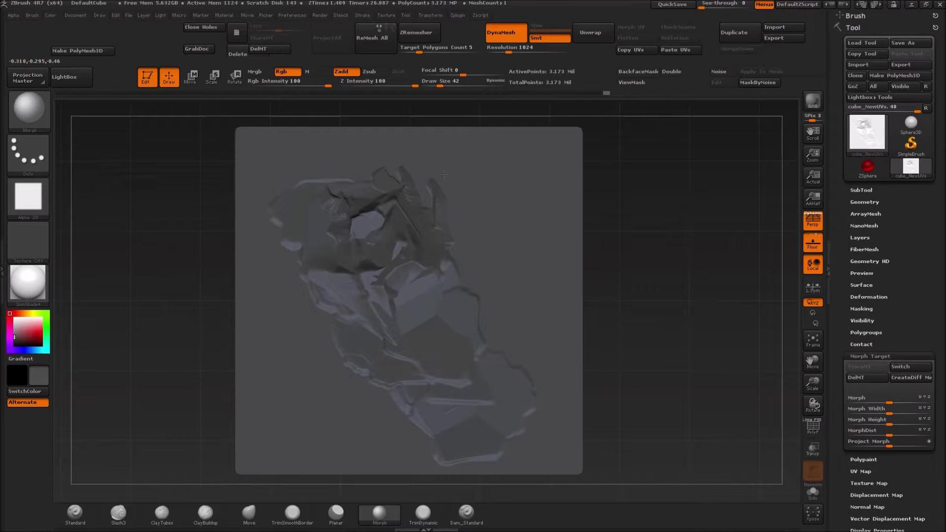
left_click_drag(434, 177, 453, 216)
Chip small facets along the rock's upper-left edge with TrimSmoothBorder and pull a thin shard beyond its top.
left_click(292, 513)
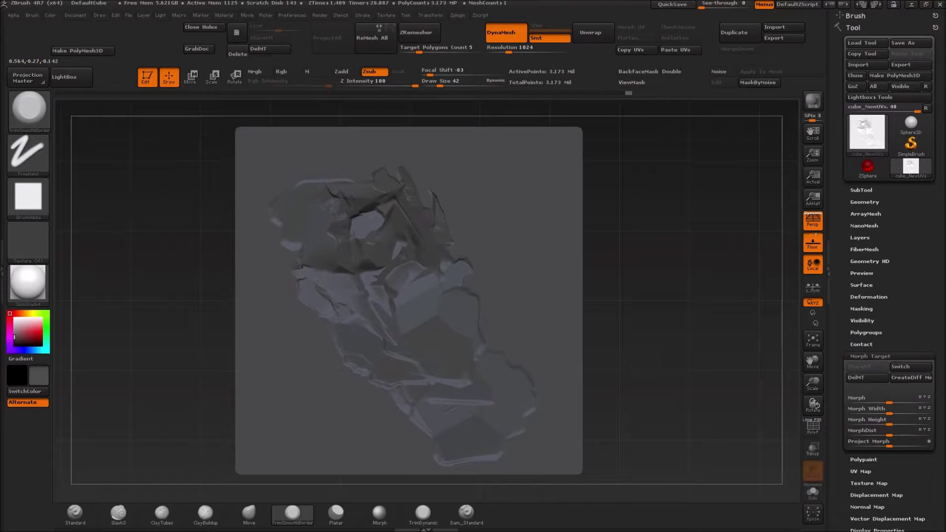
left_click_drag(288, 257, 275, 224)
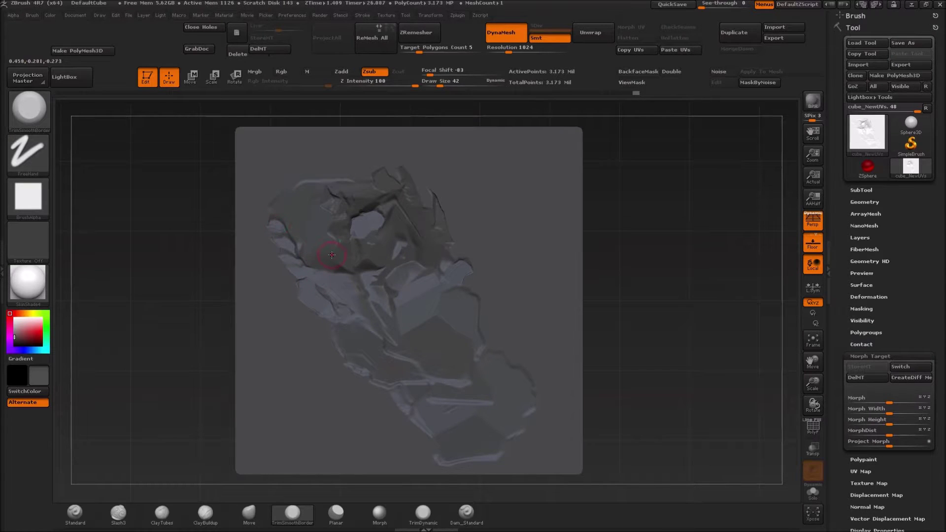
mouse_move(329, 246)
left_mouse_down()
mouse_move(335, 222)
mouse_move(315, 196)
mouse_move(328, 170)
left_mouse_up()
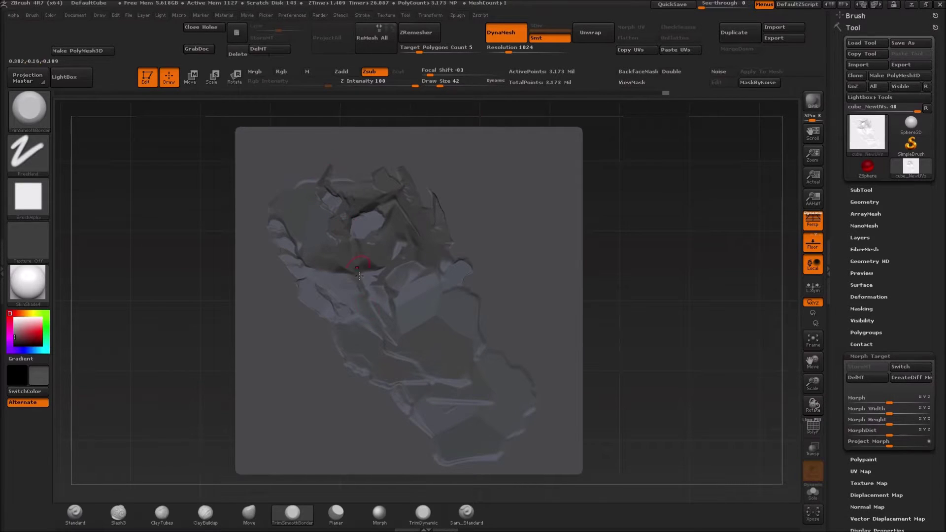
Break up the rock's central ridge and upper-right planes with fine TrimSmoothBorder chips, continuing to the top edge.
left_click_drag(400, 309, 415, 326)
left_click_drag(406, 304, 399, 307)
left_click_drag(393, 293, 389, 279)
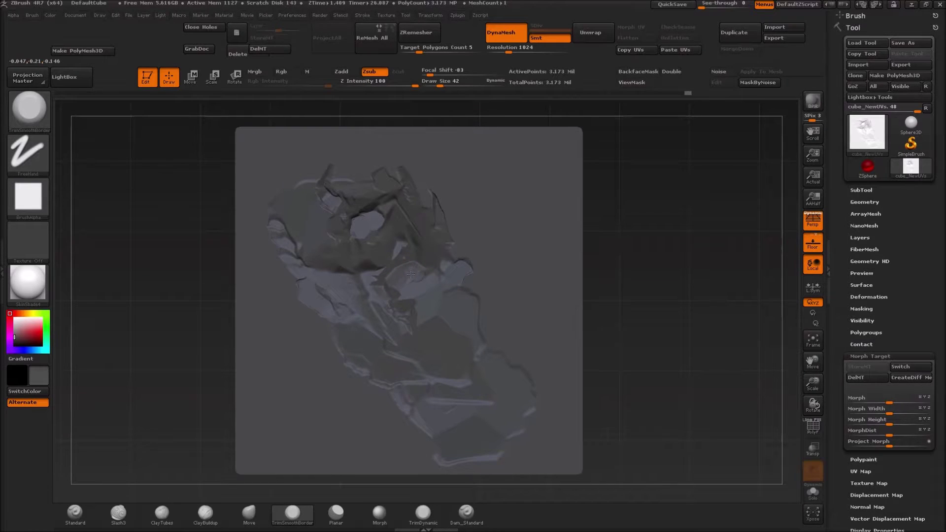
left_click_drag(415, 269, 422, 257)
mouse_move(419, 258)
left_mouse_down()
mouse_move(423, 230)
mouse_move(402, 187)
mouse_move(370, 179)
mouse_move(371, 169)
mouse_move(380, 177)
left_mouse_up()
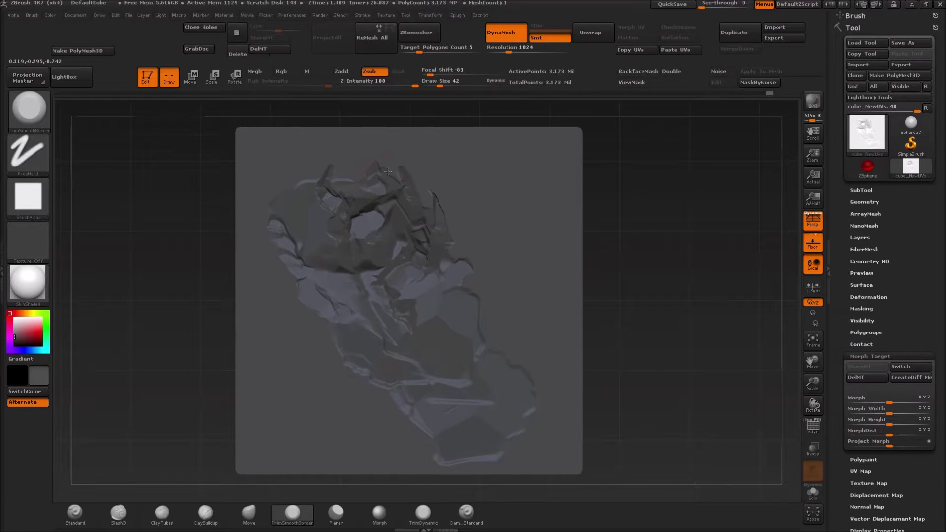
Shave back the shards along the rock's upper-right edge using the Morph brush at draw size 24.
left_click(379, 513)
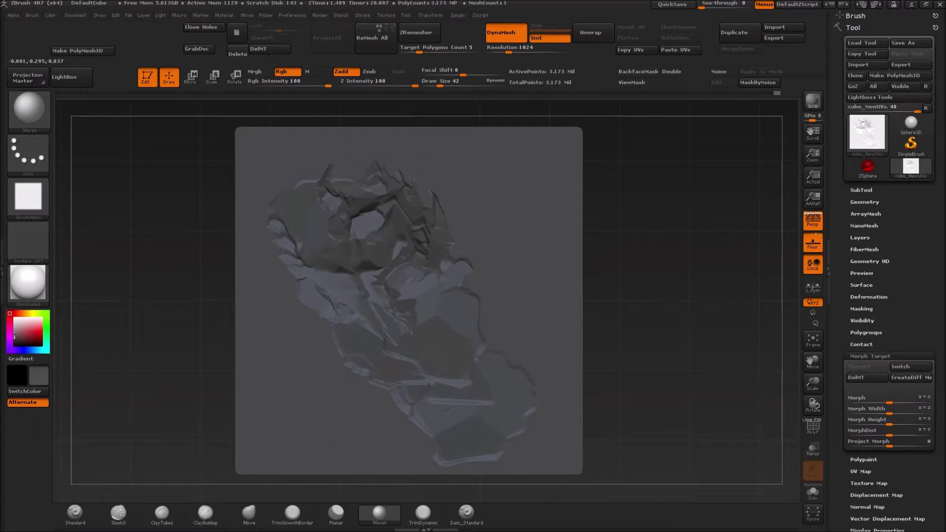
key("s")
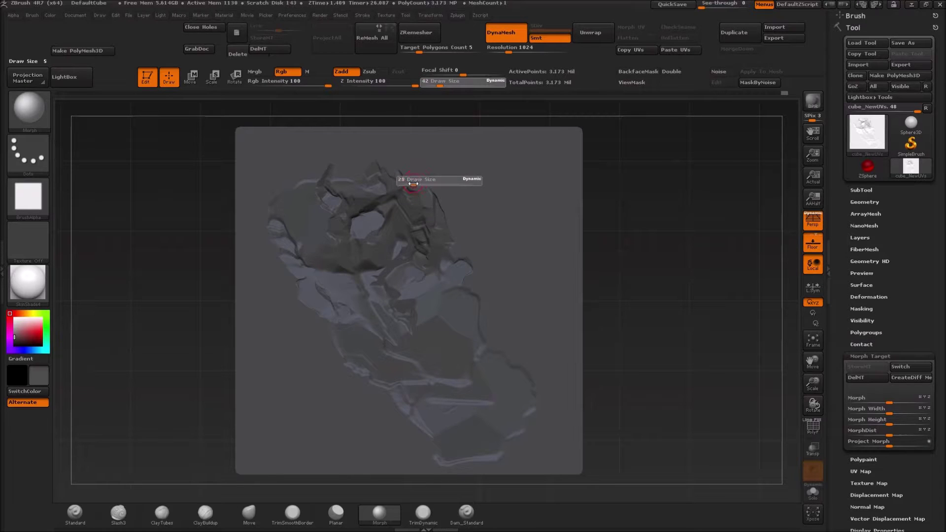
type("24")
key("Return")
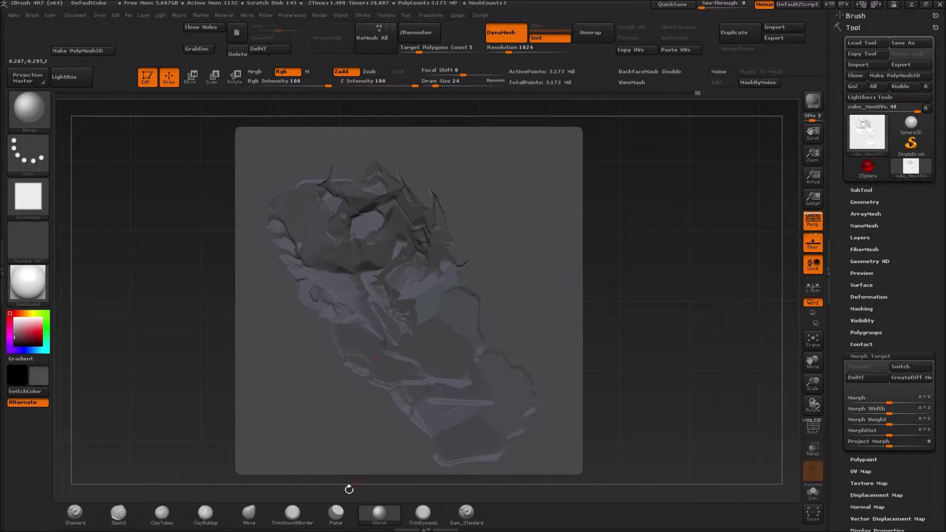
Undo one trim stroke and carve broad facets down the rock's right side to its lower-right corner with TrimSmoothBorder at draw size 76.
left_click(293, 517)
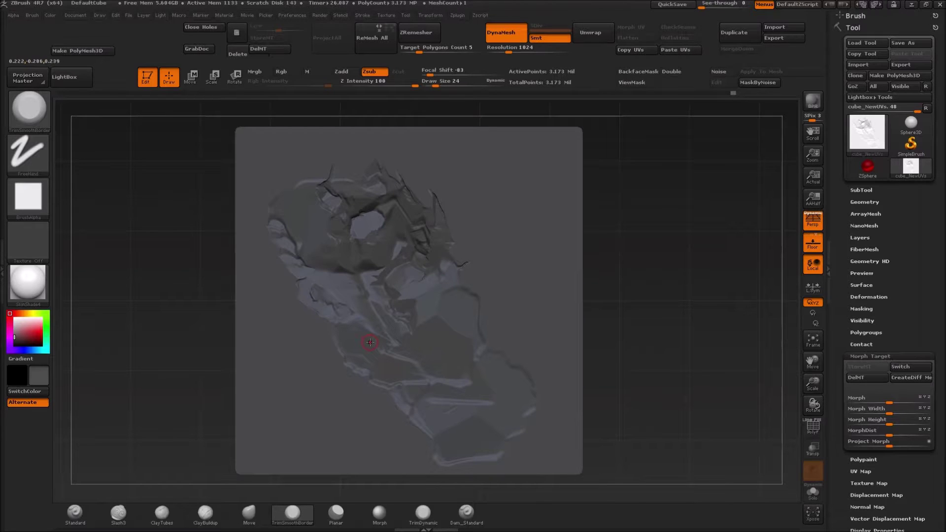
key("bracketright")
key("bracketright")
key("bracketright")
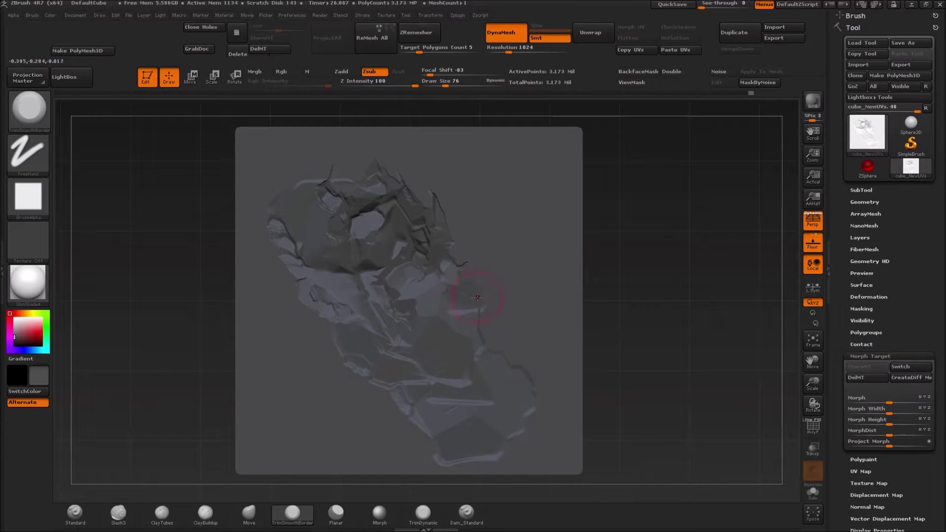
key("ctrl+z")
mouse_move(477, 317)
left_mouse_down()
mouse_move(470, 331)
mouse_move(522, 384)
left_mouse_up()
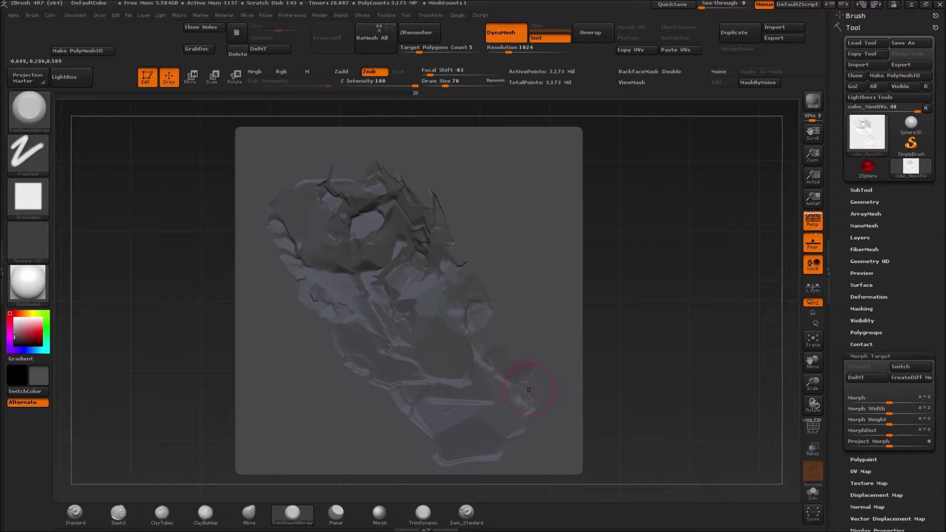
mouse_move(468, 408)
left_mouse_down()
mouse_move(491, 394)
mouse_move(477, 381)
mouse_move(470, 346)
mouse_move(486, 331)
left_mouse_up()
Chip jagged spikes into the middle of the rock's right edge with TrimSmoothBorder at draw size 48, shaving the overshoot with the Morph brush.
key("[")
key("[")
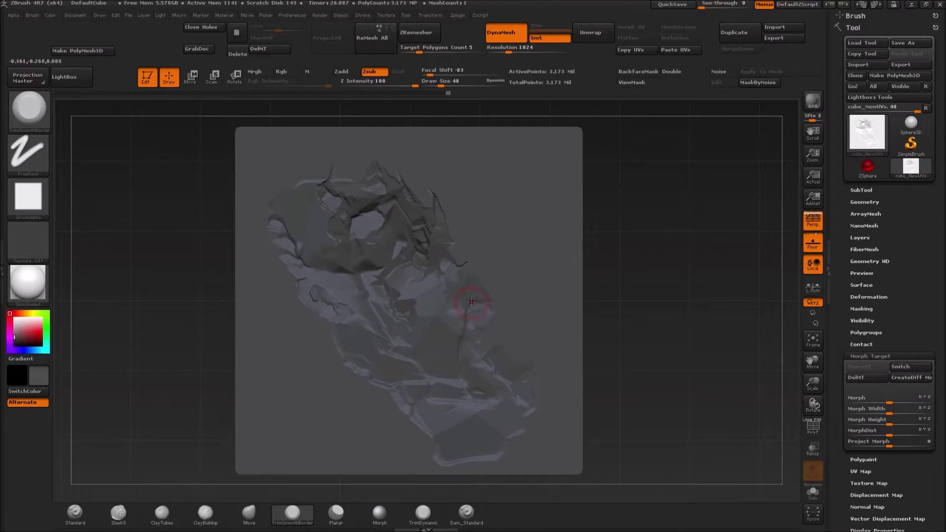
mouse_move(460, 285)
left_mouse_down()
mouse_move(488, 282)
mouse_move(478, 266)
left_mouse_up()
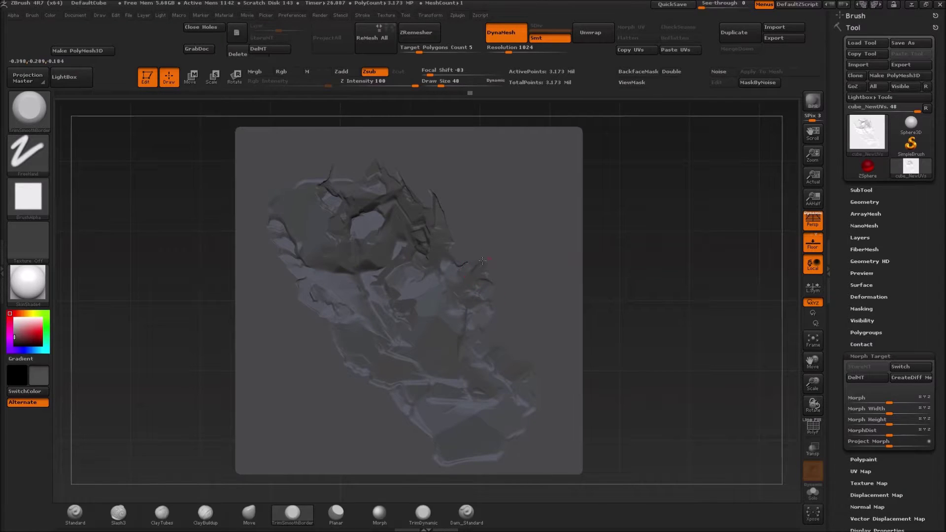
left_click(379, 511)
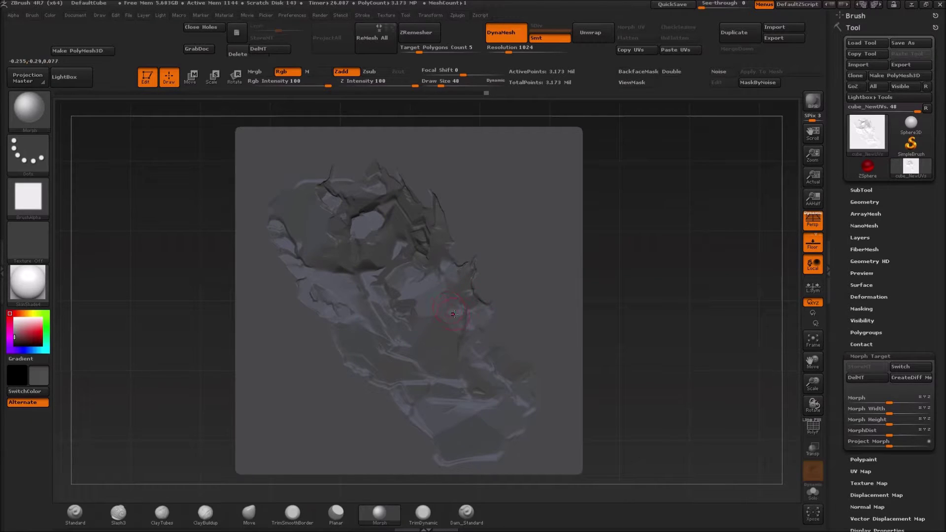
left_click(292, 513)
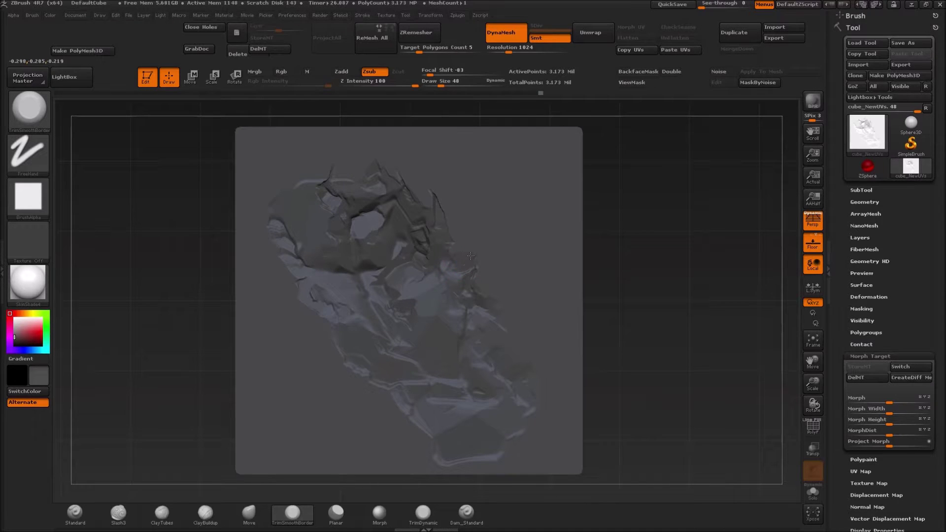
left_click(379, 513)
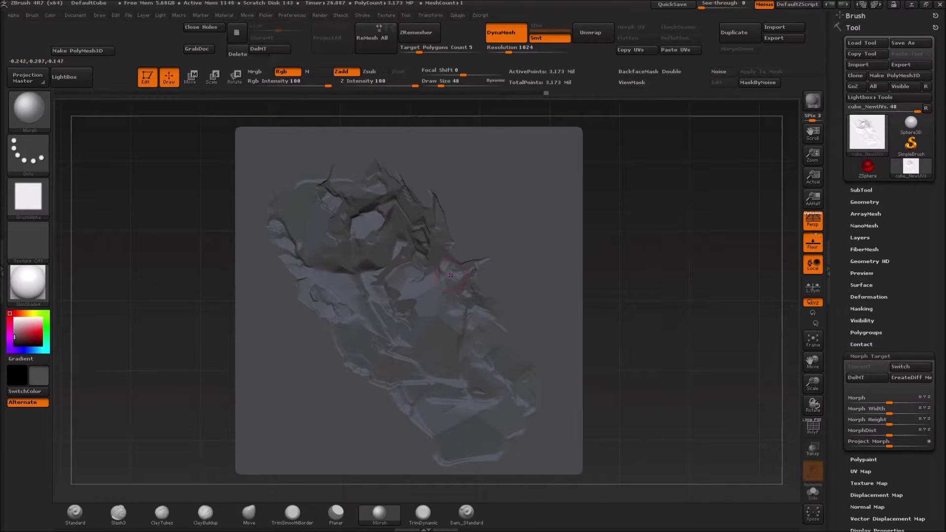
Pull sharp shards out of the rock's upper-right edge with TrimSmoothBorder and clean up around them with the Morph brush.
left_click(296, 512)
left_click_drag(457, 258, 458, 265)
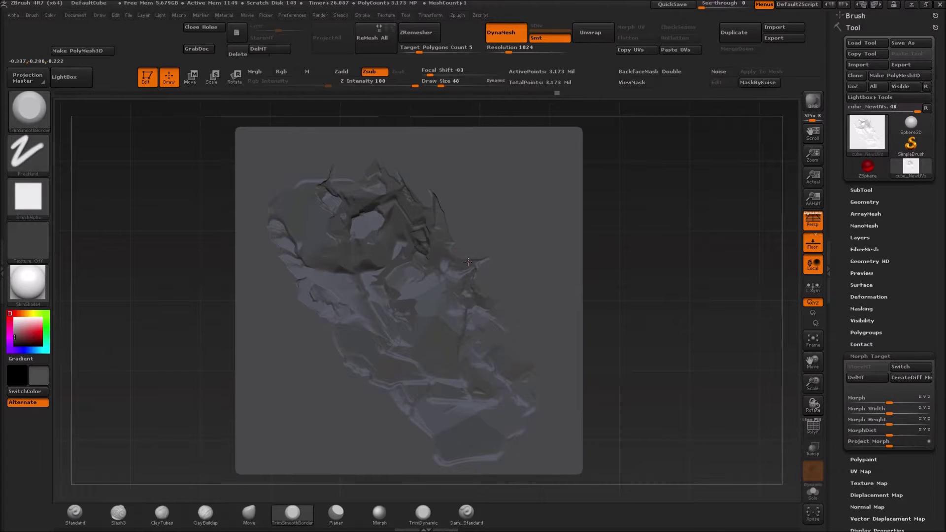
mouse_move(467, 260)
left_mouse_down()
mouse_move(451, 251)
mouse_move(467, 231)
left_mouse_up()
left_click(379, 513)
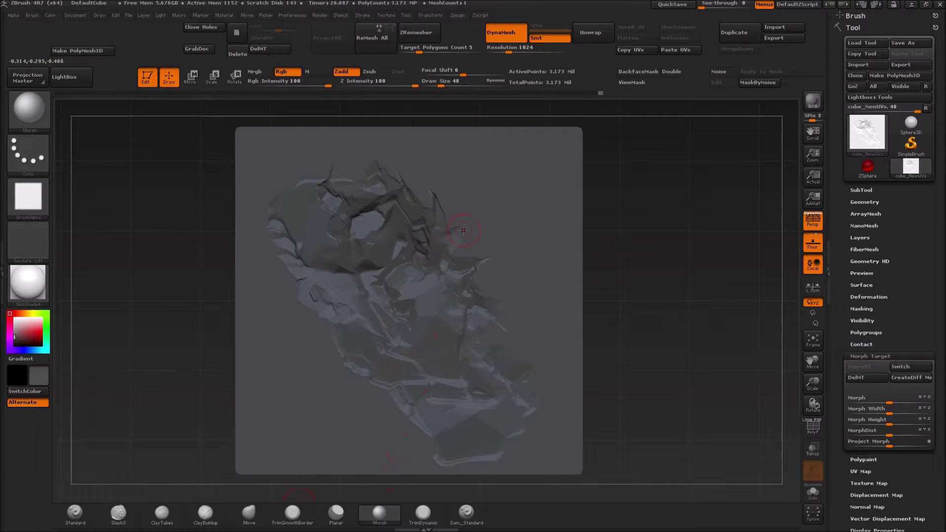
left_click_drag(462, 230, 458, 223)
left_click_drag(455, 245, 453, 243)
left_click(292, 513)
left_click_drag(449, 234, 451, 241)
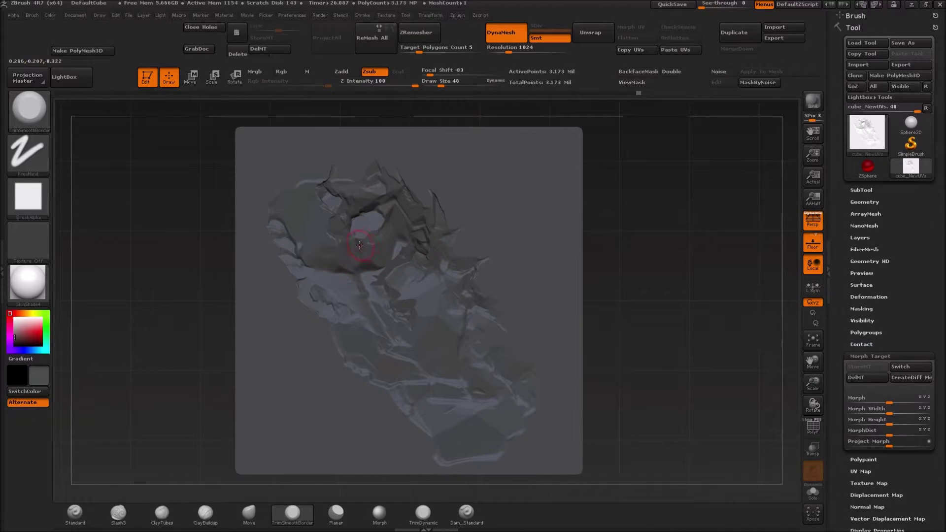
Break up the planes beside the upper recess toward the left side with TrimSmoothBorder, then raise its draw size to 68.
mouse_move(358, 243)
left_mouse_down()
mouse_move(349, 181)
mouse_move(325, 222)
mouse_move(334, 216)
left_mouse_up()
mouse_move(326, 212)
left_mouse_down()
mouse_move(316, 271)
mouse_move(338, 270)
mouse_move(345, 305)
left_mouse_up()
key("s")
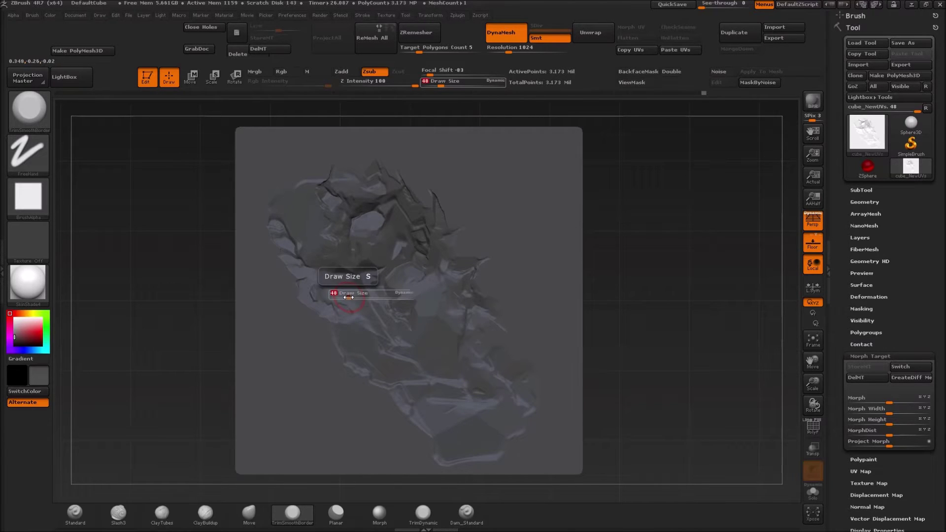
key("s")
mouse_move(347, 302)
left_mouse_down()
mouse_move(357, 305)
mouse_move(344, 309)
mouse_move(354, 308)
mouse_move(322, 284)
mouse_move(316, 294)
mouse_move(340, 296)
mouse_move(325, 298)
left_mouse_up()
key("s")
key("s")
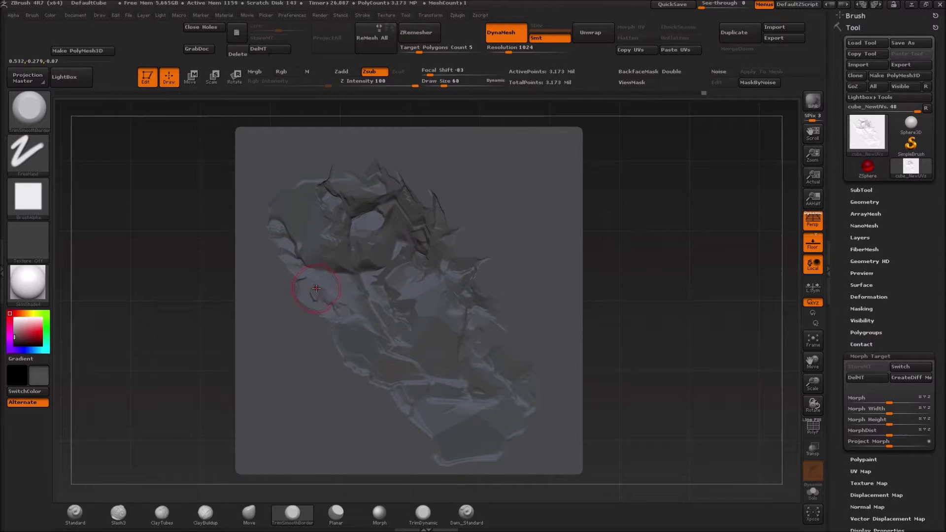
Chip fine facets along the rock's lower-left edge and left slope with TrimSmoothBorder at draw size 28.
key("bracketleft")
key("bracketleft")
key("bracketleft")
key("bracketleft")
left_click(341, 358)
left_click(357, 352)
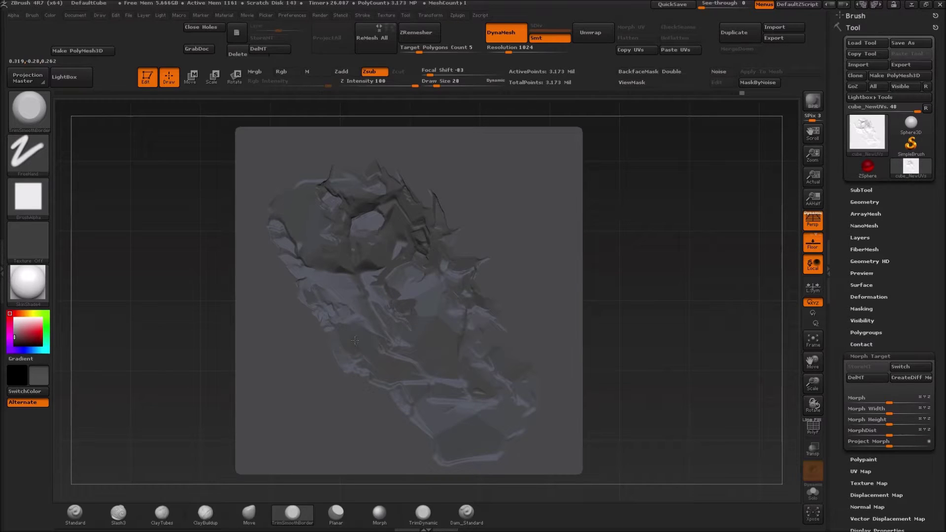
left_click(353, 332)
left_click(362, 317)
left_click(313, 279)
Cut a small notch into the ledge just below the upper recess with short TrimSmoothBorder strokes.
left_click(376, 285)
left_click(366, 271)
left_click(367, 271)
left_click(368, 267)
left_click(363, 275)
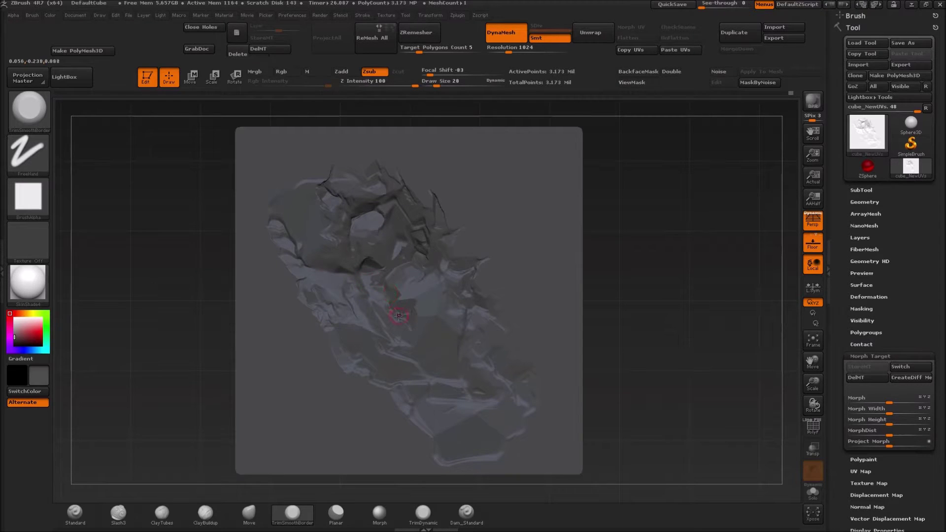
Reshape the notch below the recess up close, smoothing its inside and flattening its floor with TrimSmoothBorder at draw size 28.
left_click_drag(176, 268, 240, 309, "alt")
mouse_move(365, 266)
left_mouse_down()
mouse_move(385, 264)
mouse_move(375, 258)
left_mouse_up()
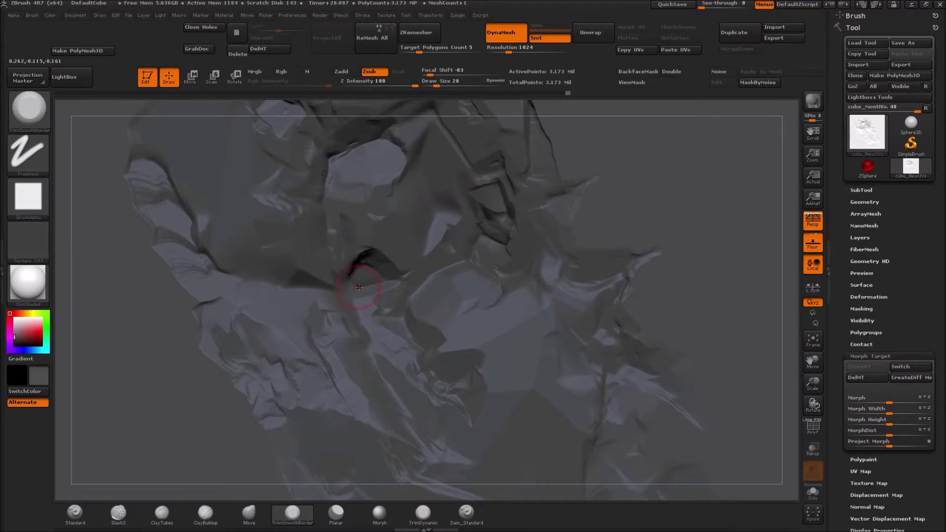
key("shift")
left_click_drag(368, 290, 376, 289)
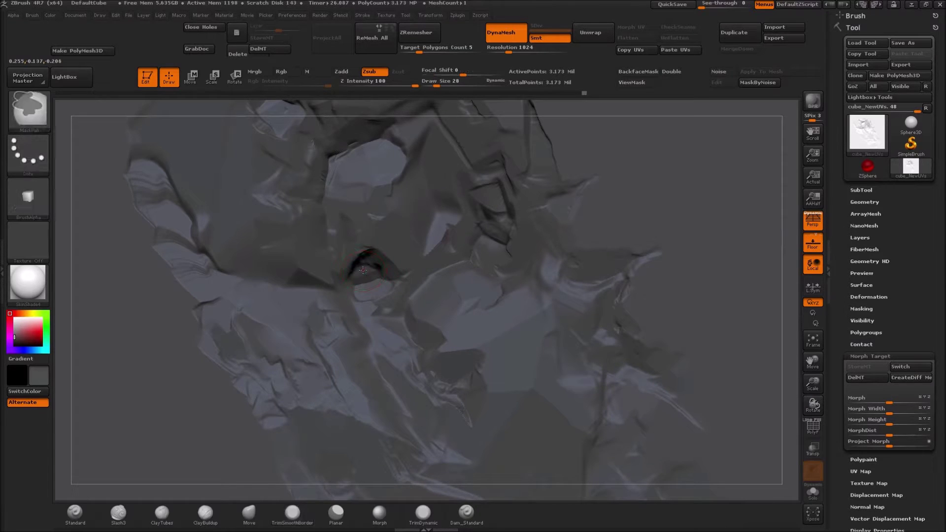
left_click(364, 272, "shift")
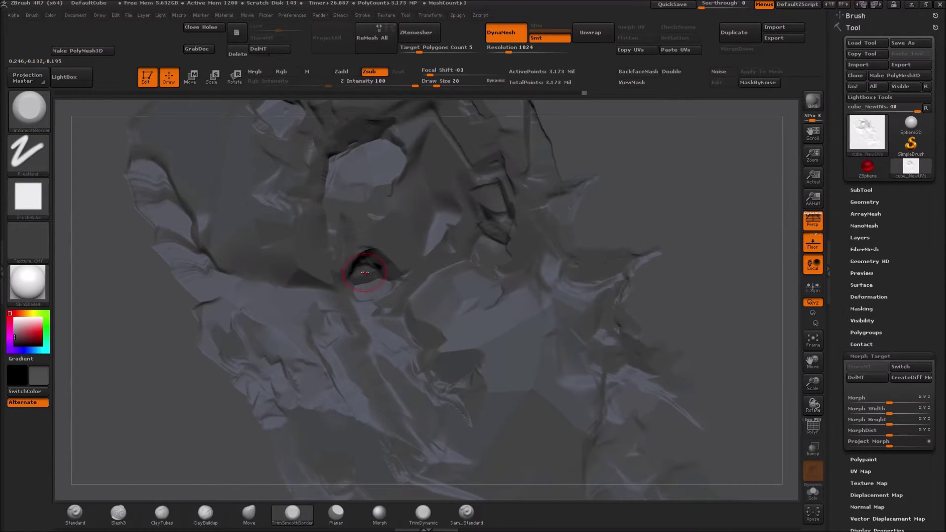
left_click(364, 269, "shift")
left_click_drag(376, 268, 360, 271)
mouse_move(376, 275)
left_mouse_down()
mouse_move(383, 282)
mouse_move(358, 277)
left_mouse_up()
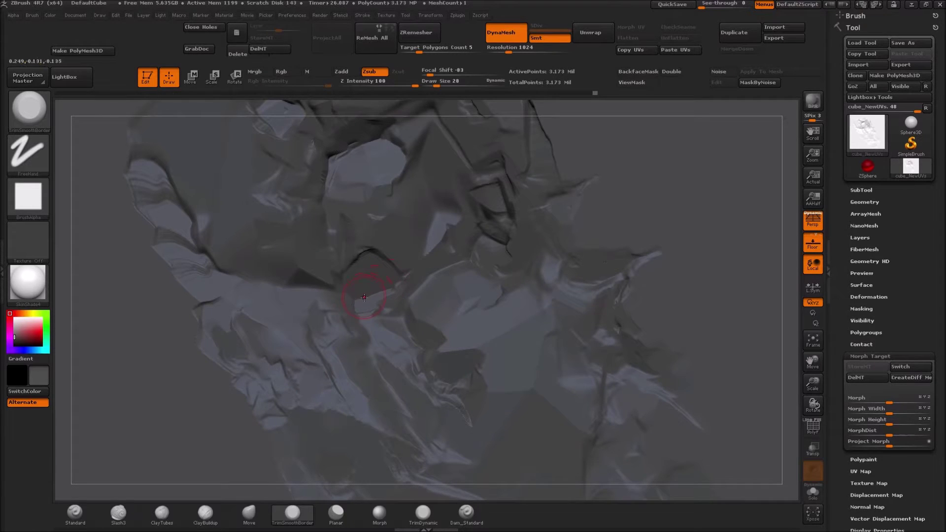
Cut flat facets around the recess and the planes on both sides of it with the Planar brush at draw size 28.
left_click(336, 514)
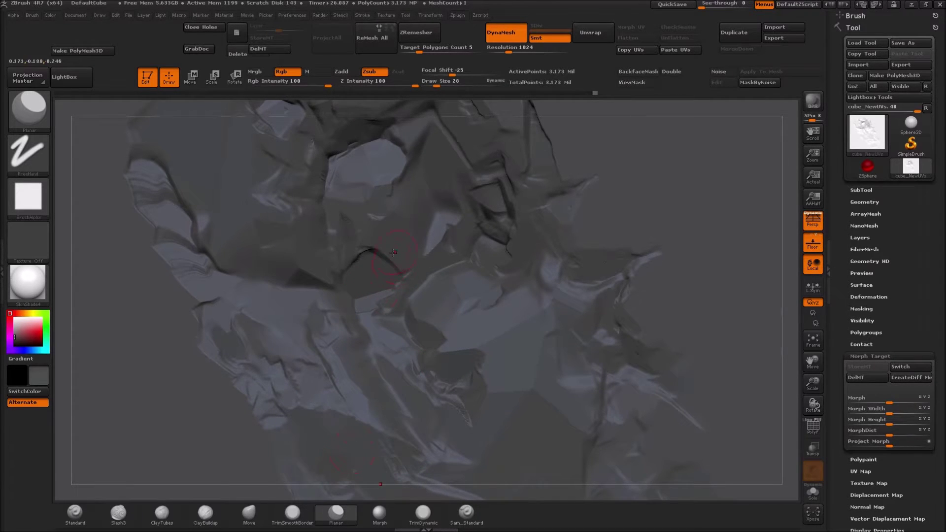
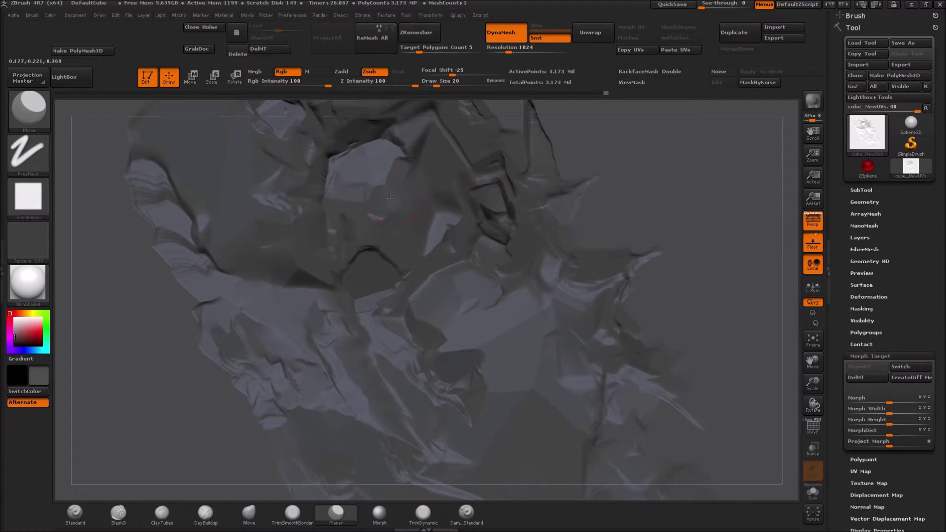
left_click(386, 194)
left_click_drag(412, 156, 400, 148)
left_click_drag(402, 212, 442, 257)
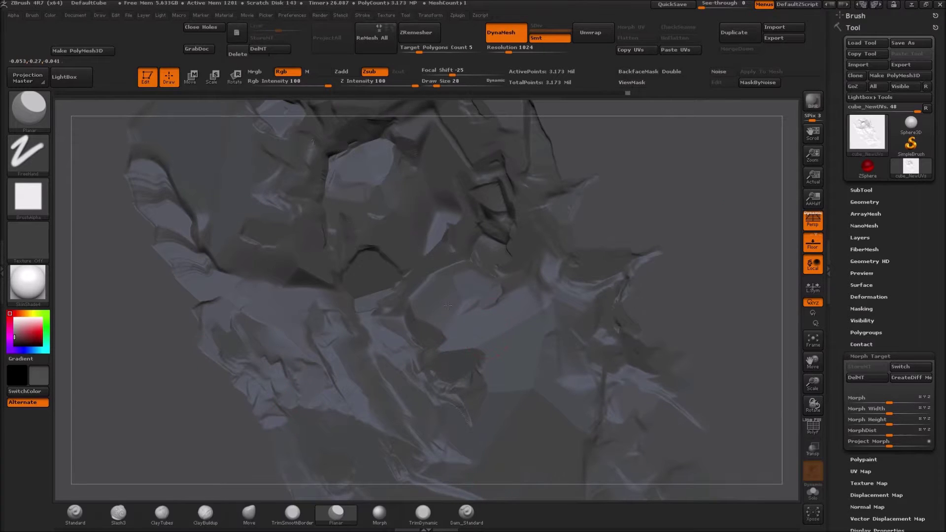
Examine the rock detail as a whole from a distance and its central area close up.
key("ctrl+0")
key("minus")
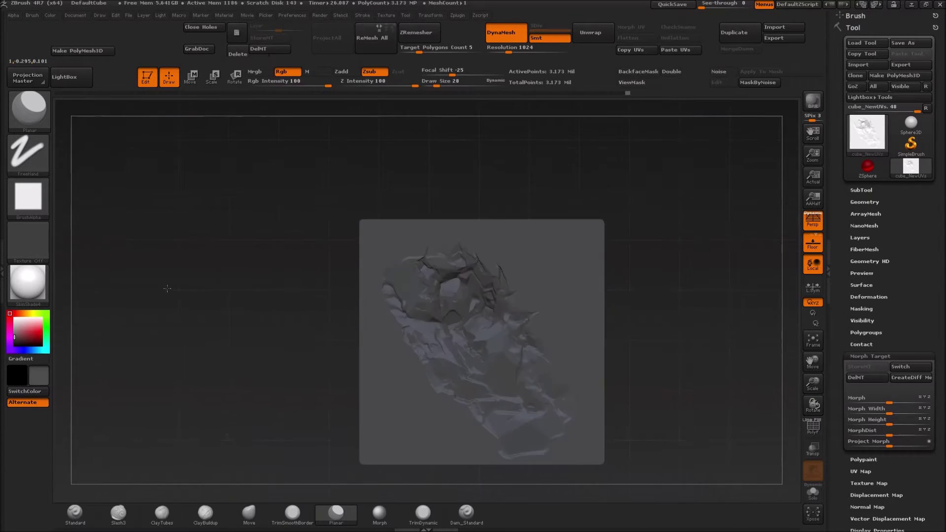
key("minus")
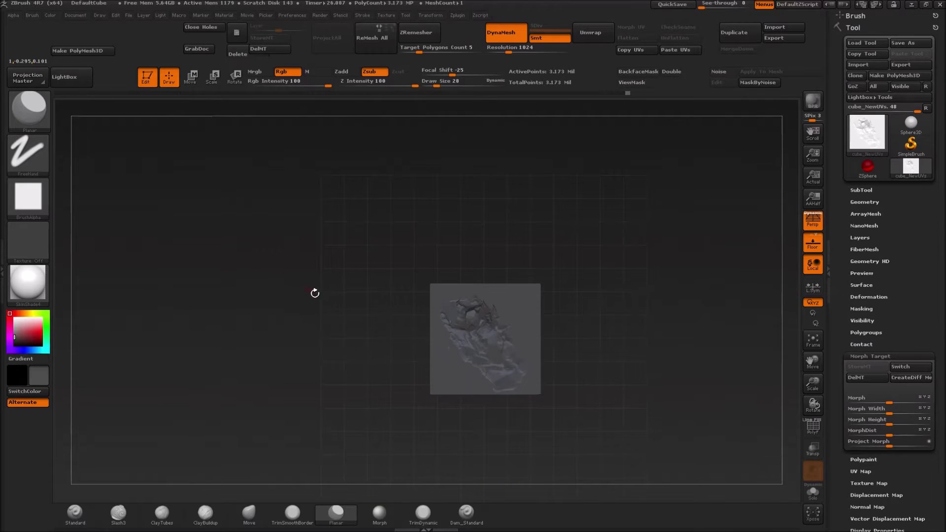
key("plus")
key("plus")
key("plus")
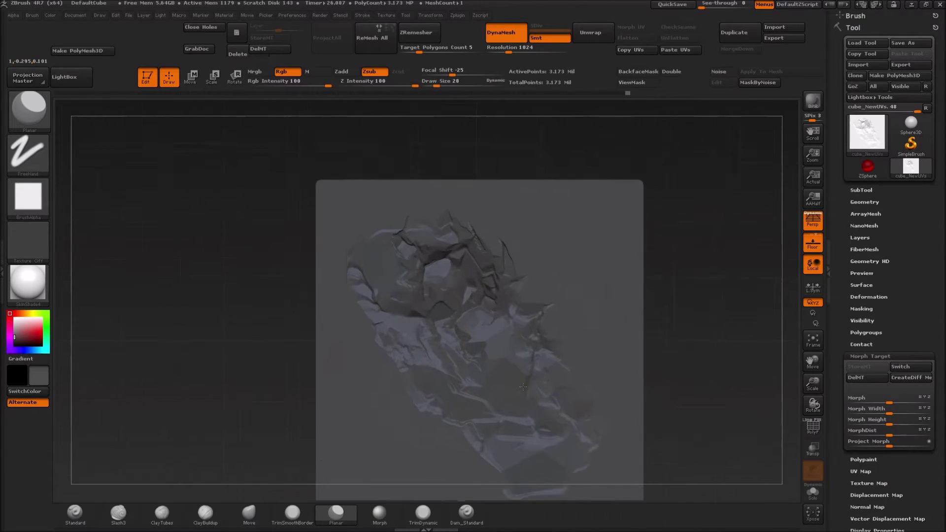
key("plus")
key("plus")
key("plus")
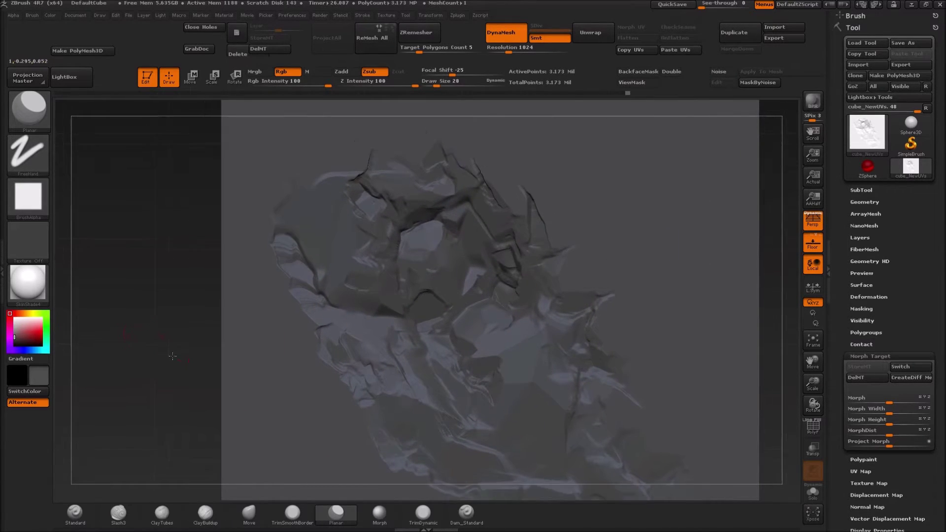
key("plus")
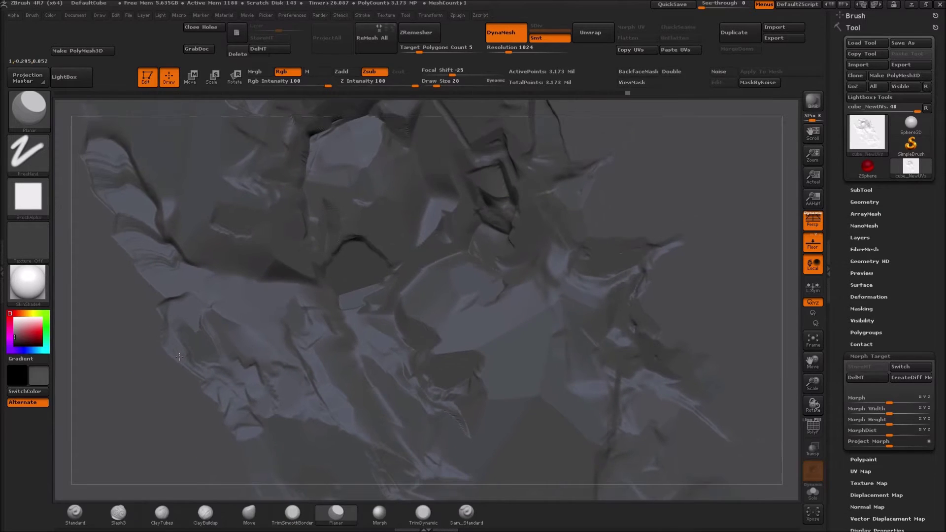
key("plus")
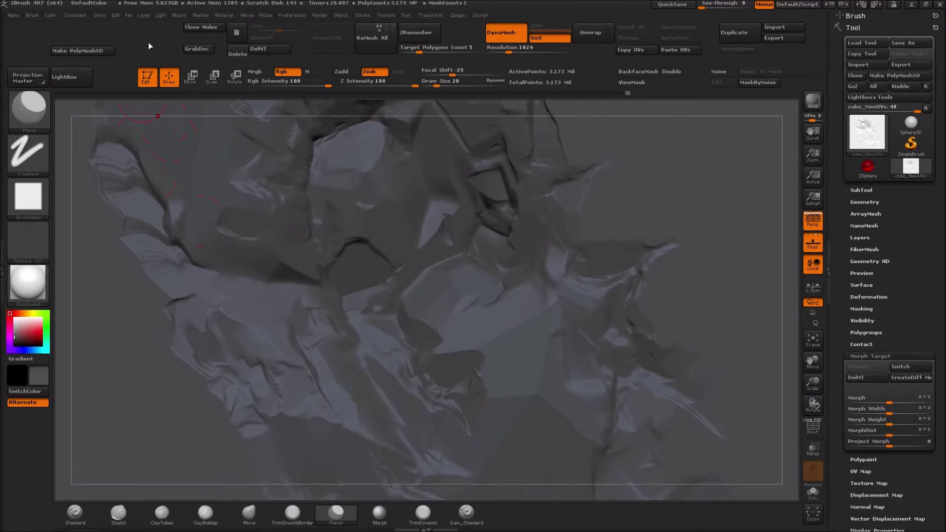
Grab the close-up rock surface from the document as an alpha, and grab a second alpha from a slightly shifted framing.
left_click(197, 49)
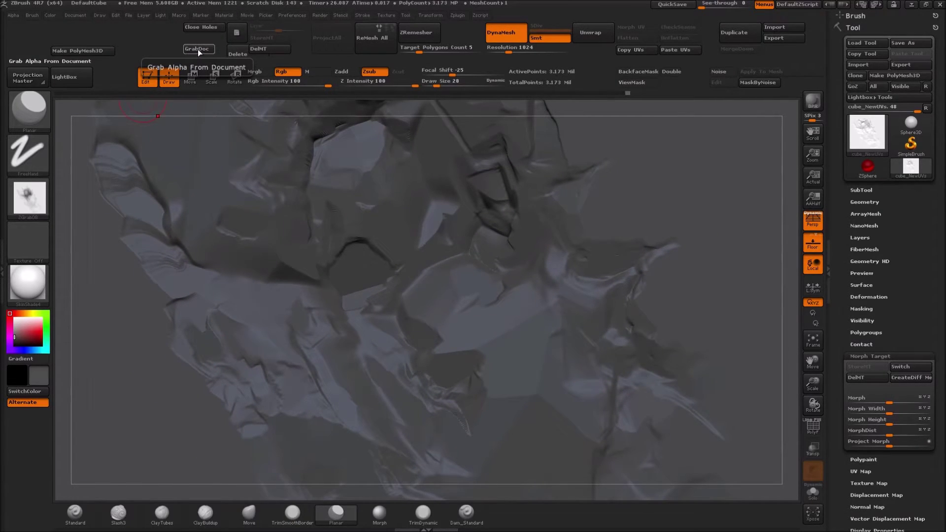
mouse_move(34, 185)
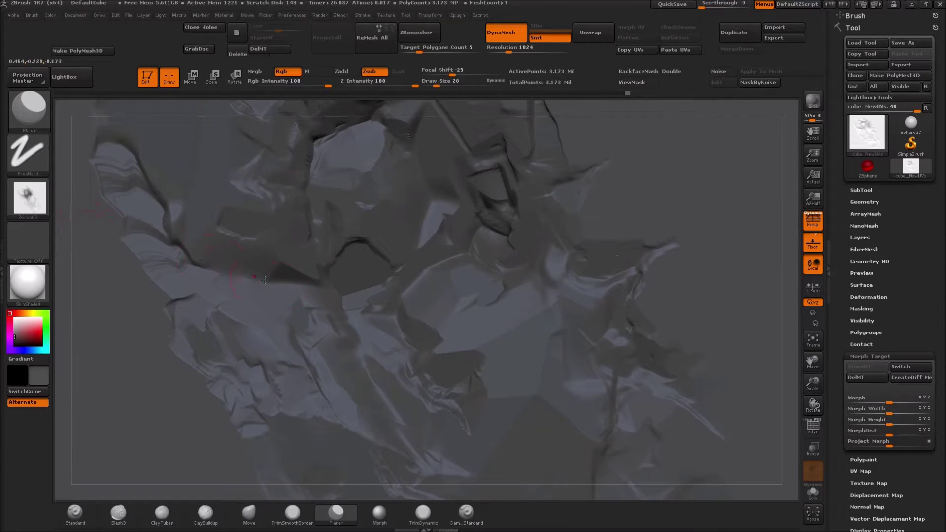
left_click_drag(335, 279, 188, 98)
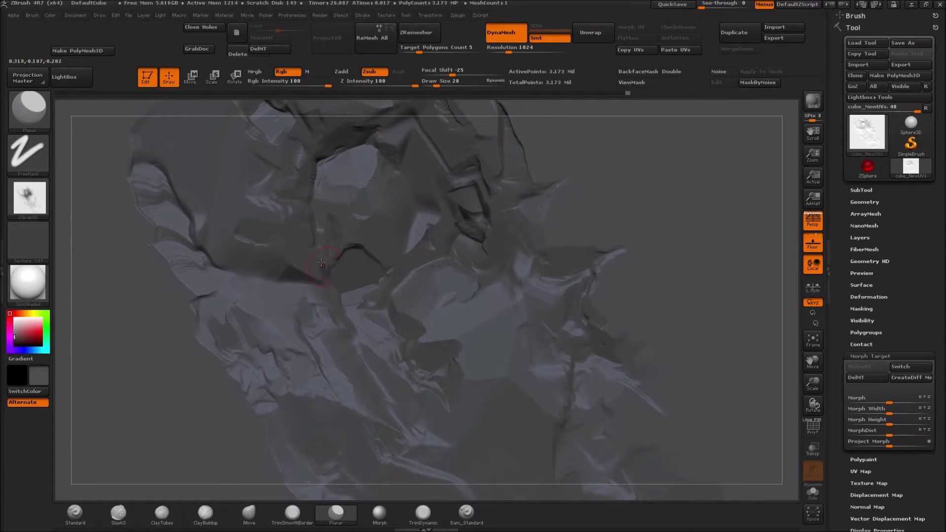
left_click(196, 50)
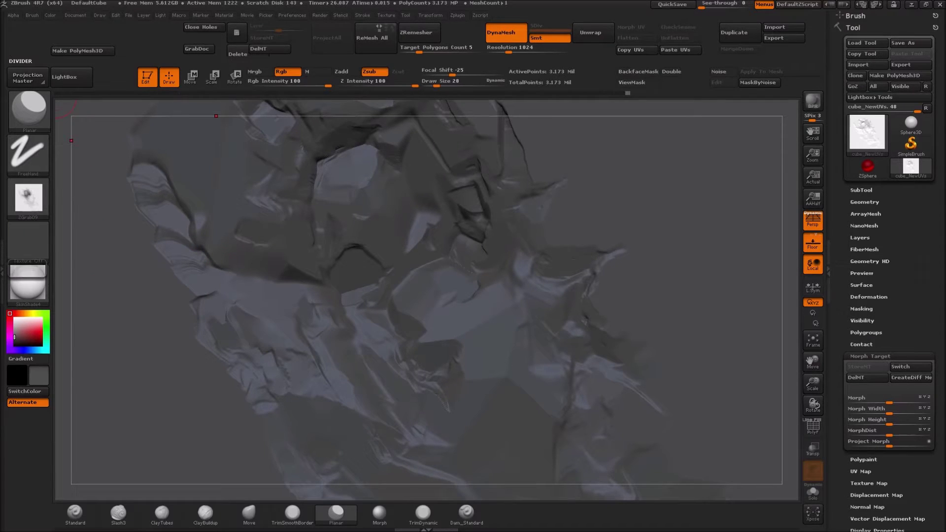
Dock the Alpha palette in the left tray.
left_click(3, 266)
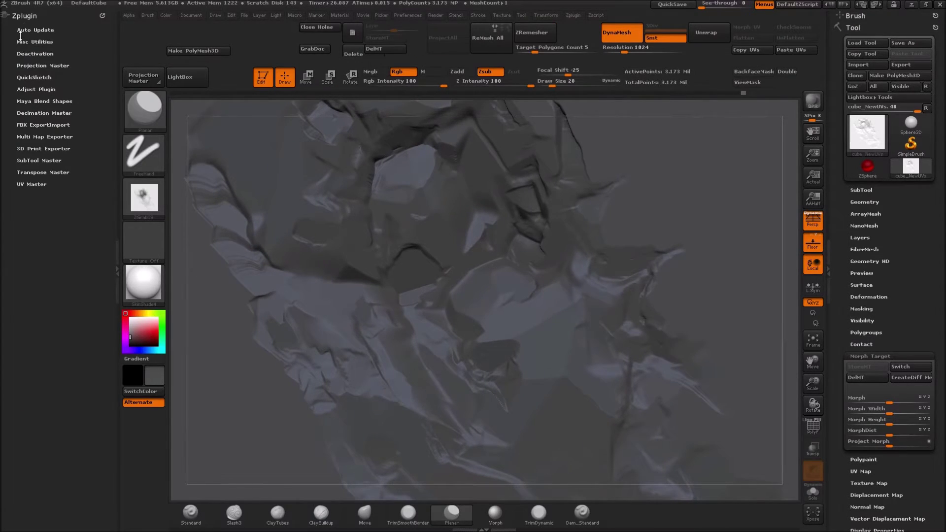
left_click(129, 15)
left_click_drag(128, 30, 54, 23)
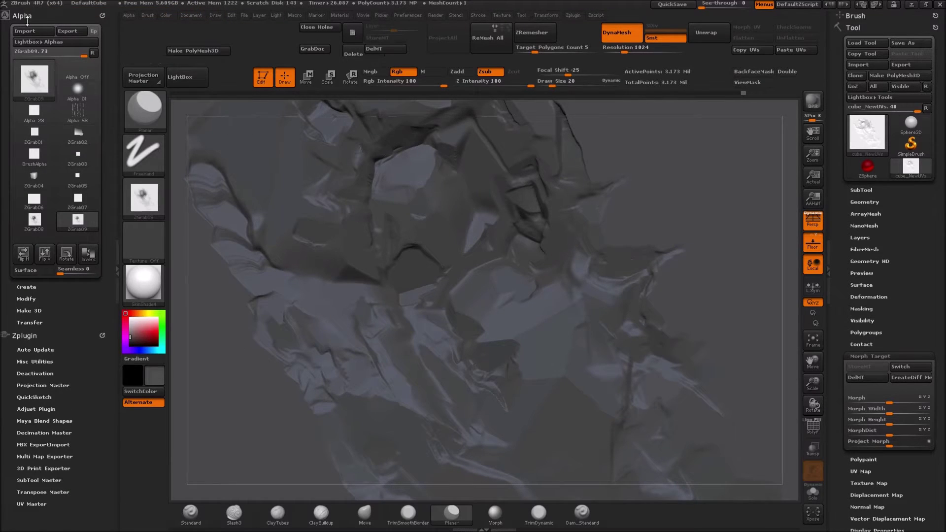
left_click(129, 15)
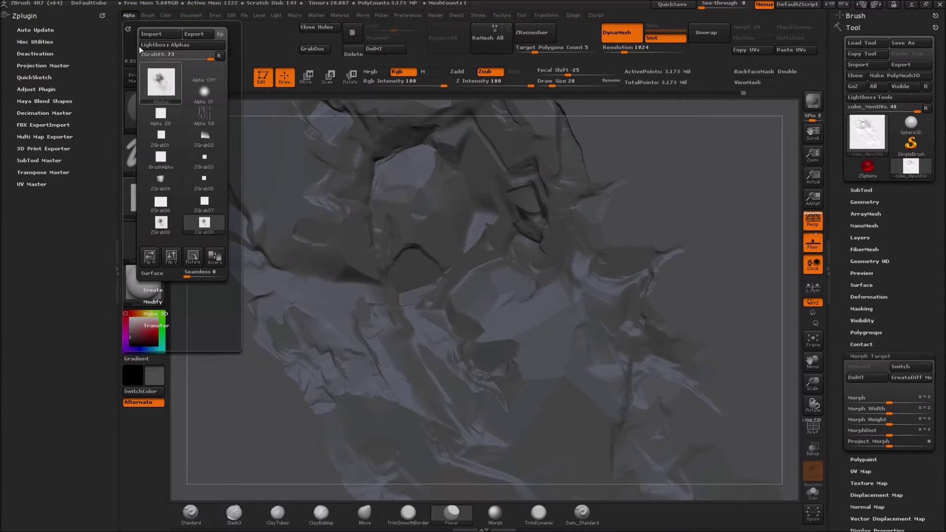
left_click(127, 29)
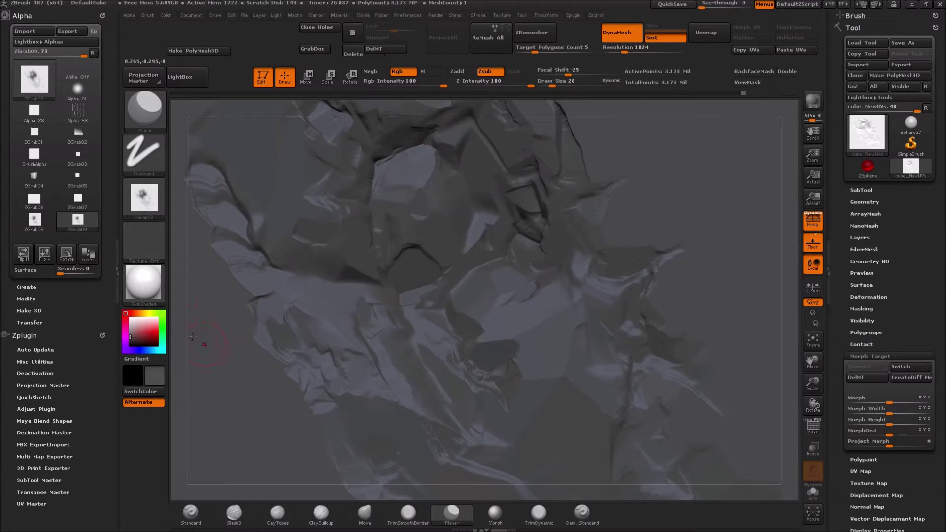
Invert the selected ZGrab09 alpha and turn the block around to its blank side.
left_click(91, 255)
mouse_move(164, 185)
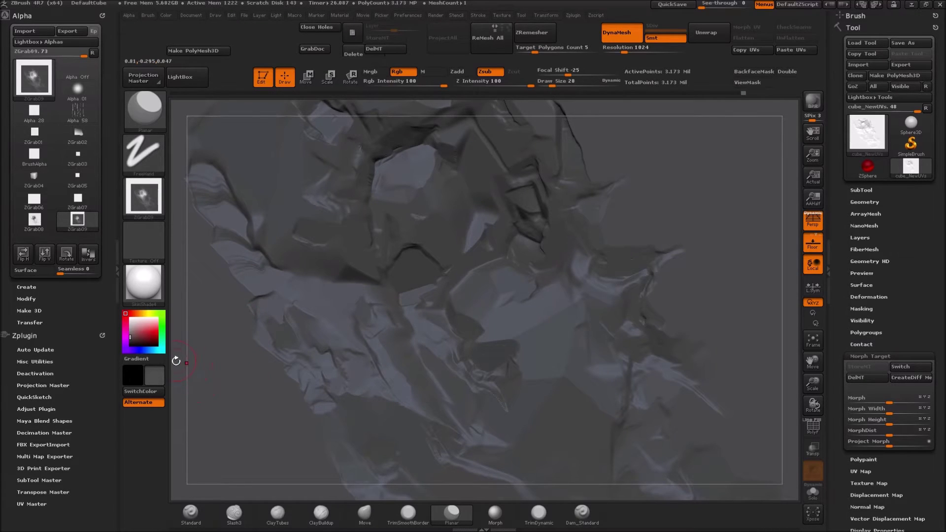
mouse_move(178, 348)
left_mouse_down("alt")
mouse_move(169, 260)
mouse_move(302, 177)
left_mouse_up("alt")
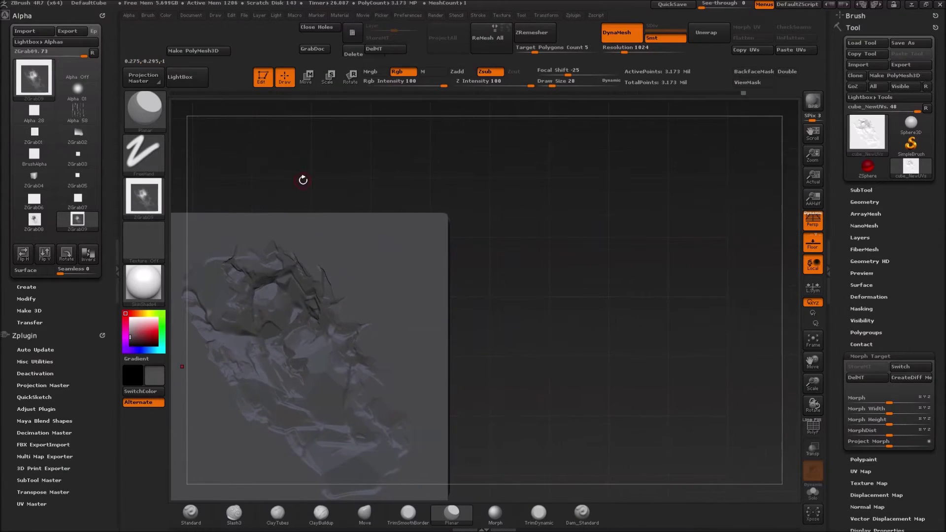
left_click_drag(376, 147, 396, 134, "alt")
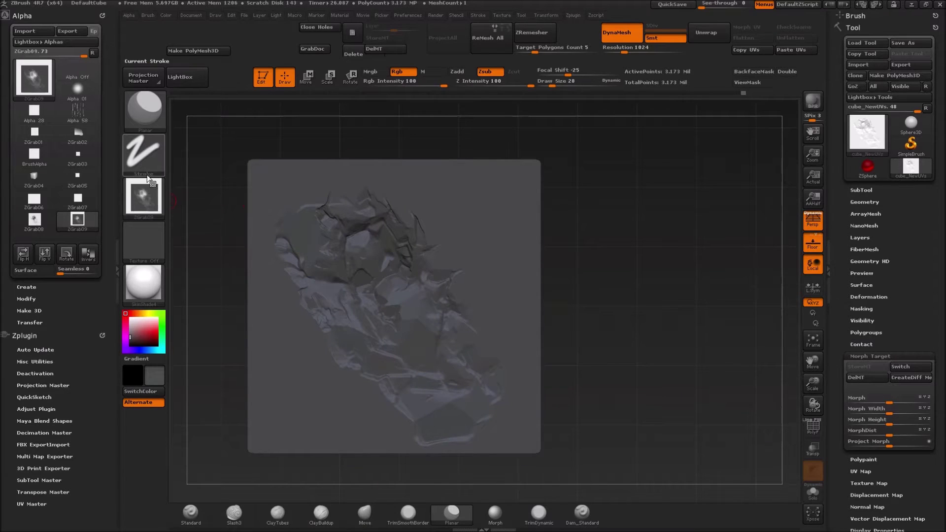
left_click_drag(360, 131, 361, 379)
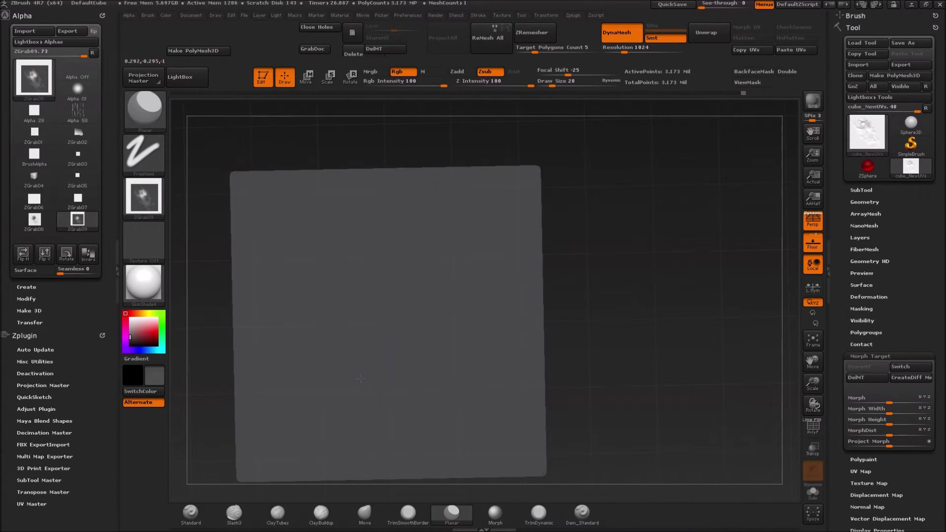
left_click_drag(591, 262, 651, 253)
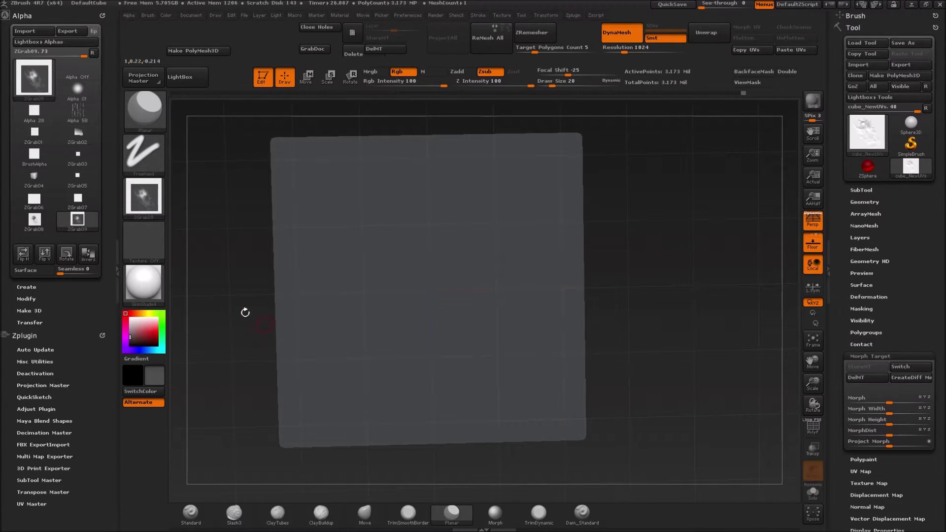
Assign the inverted ZGrab09 alpha to the Standard brush and stamp it on the blank side at Z Intensity 16.
left_click(190, 517)
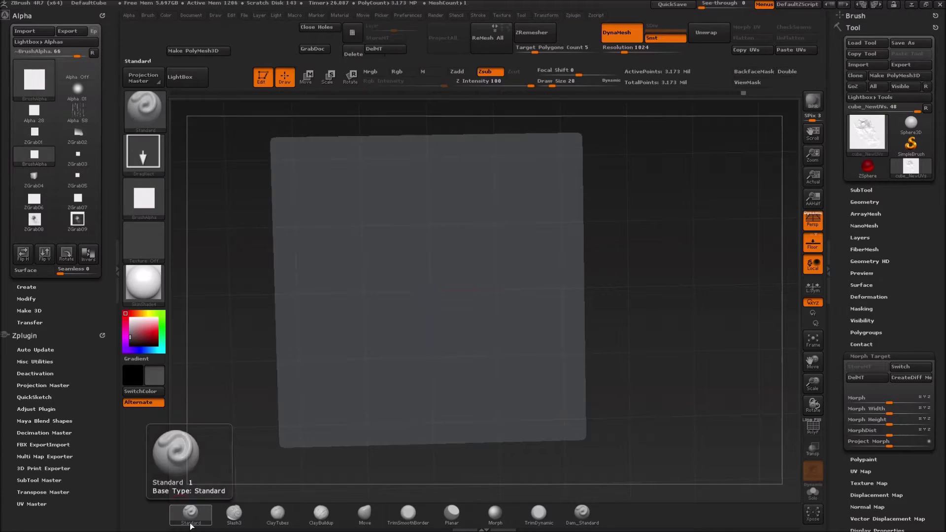
left_click(140, 210)
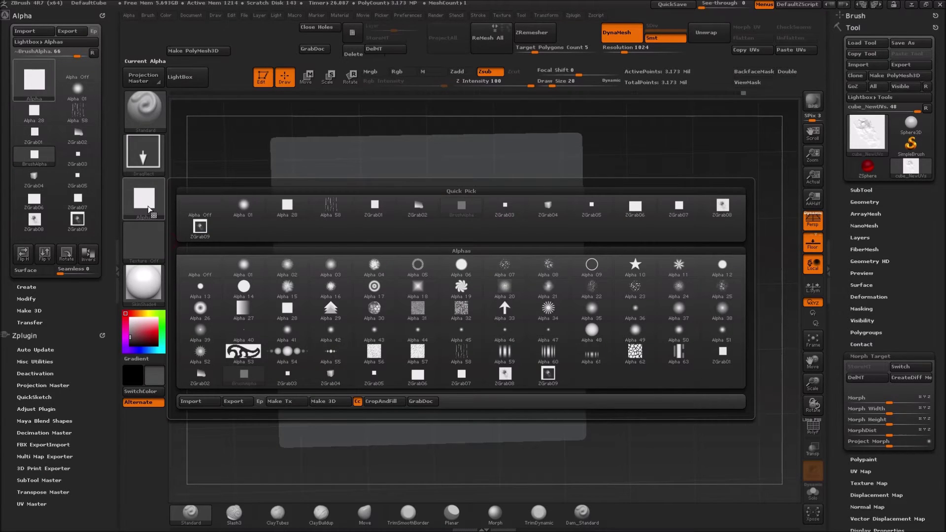
left_click(200, 226)
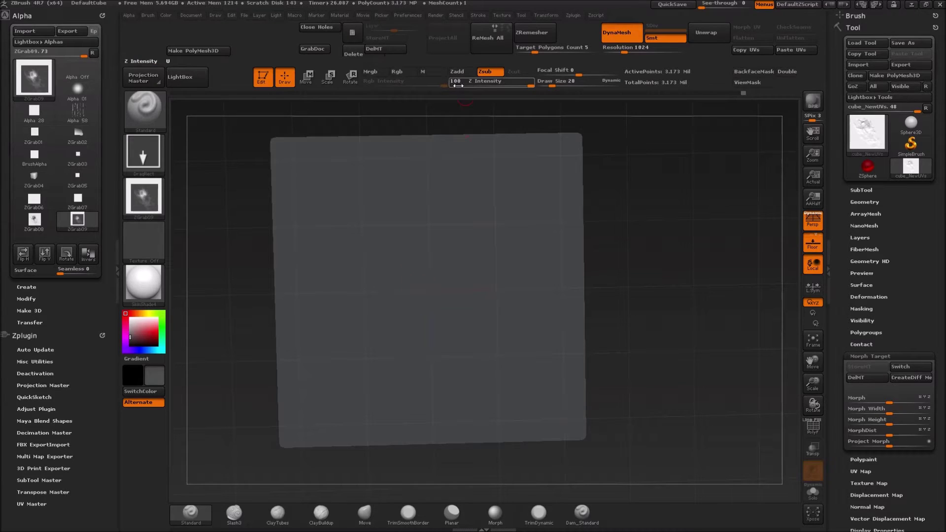
left_click(477, 85)
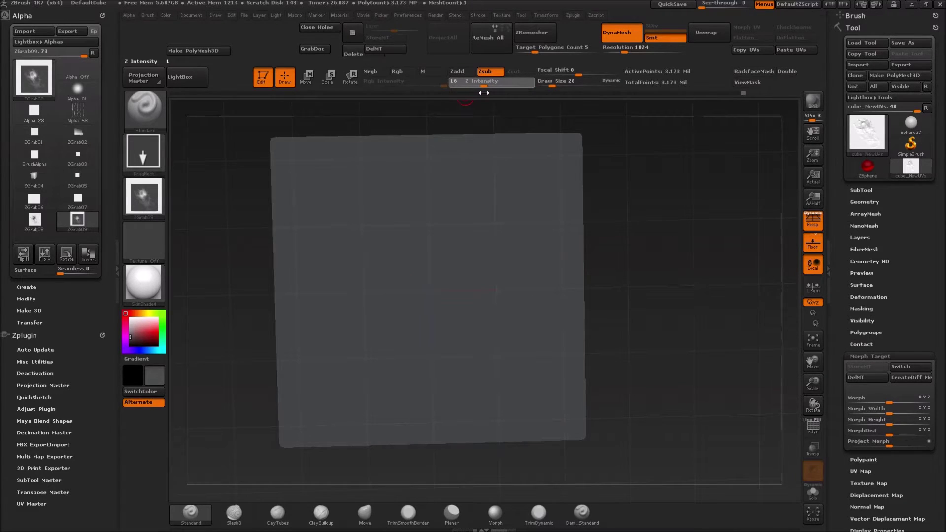
left_click_drag(424, 273, 517, 213)
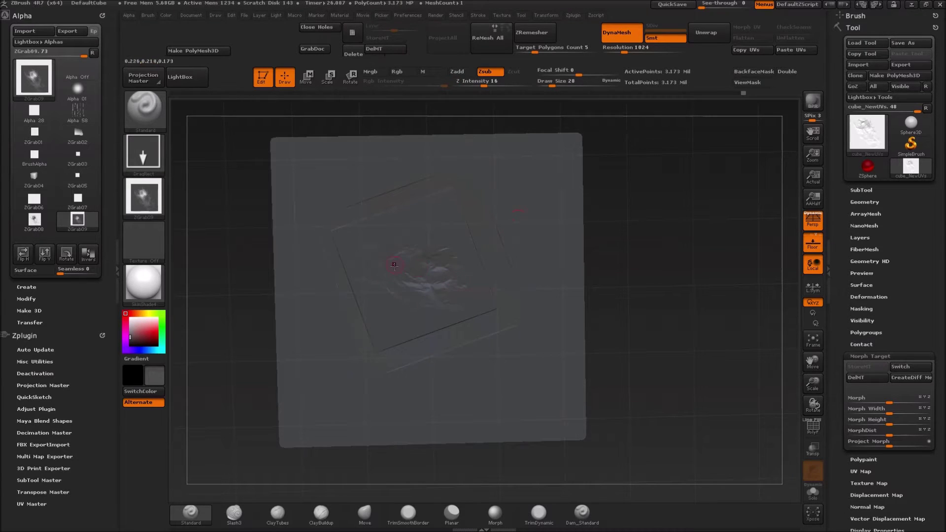
left_click_drag(424, 282, 471, 259)
right_click_drag(468, 267, 510, 299, "ctrl")
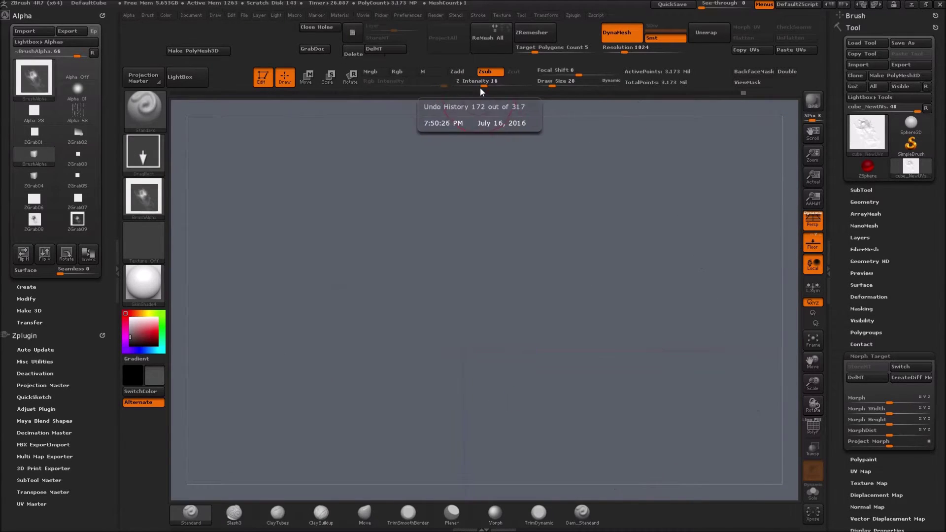
Try stamping the rock alpha larger on the blank side at Z Intensity 26, and inspect the stamp from several angles.
left_click_drag(484, 86, 493, 86)
mouse_move(468, 320)
left_mouse_down()
mouse_move(663, 310)
mouse_move(662, 338)
left_mouse_up()
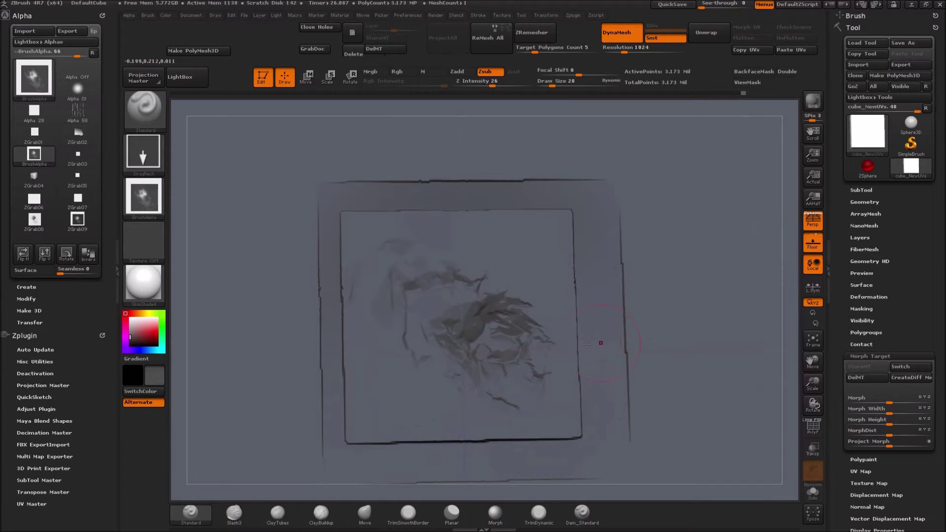
mouse_move(355, 109)
left_mouse_down()
mouse_move(355, 58)
mouse_move(360, 91)
left_mouse_up()
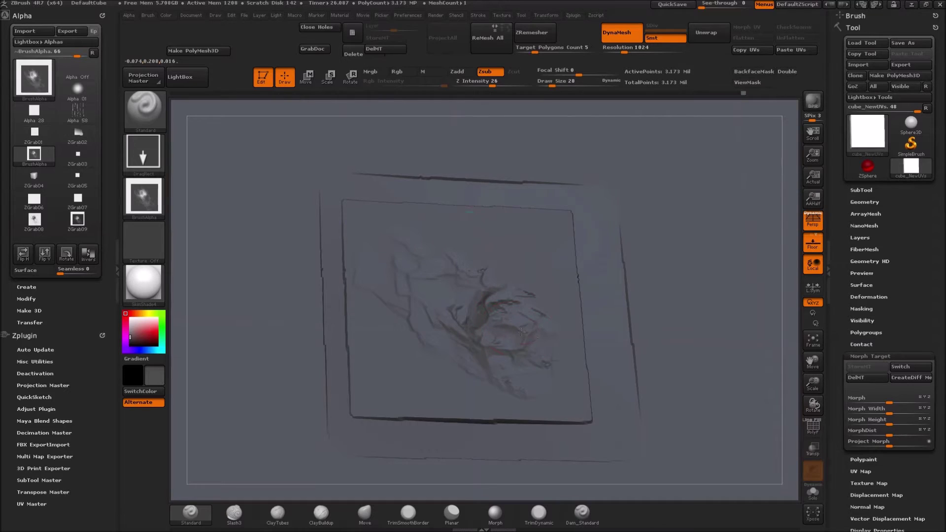
mouse_move(519, 331)
right_mouse_down()
mouse_move(597, 365)
mouse_move(562, 369)
mouse_move(500, 337)
right_mouse_up()
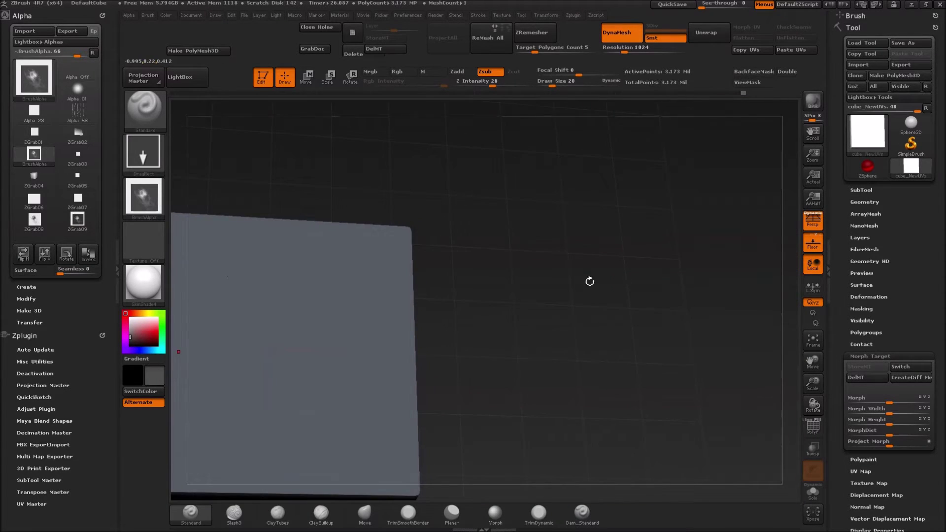
right_click_drag(592, 276, 429, 282)
left_click_drag(444, 272, 620, 257)
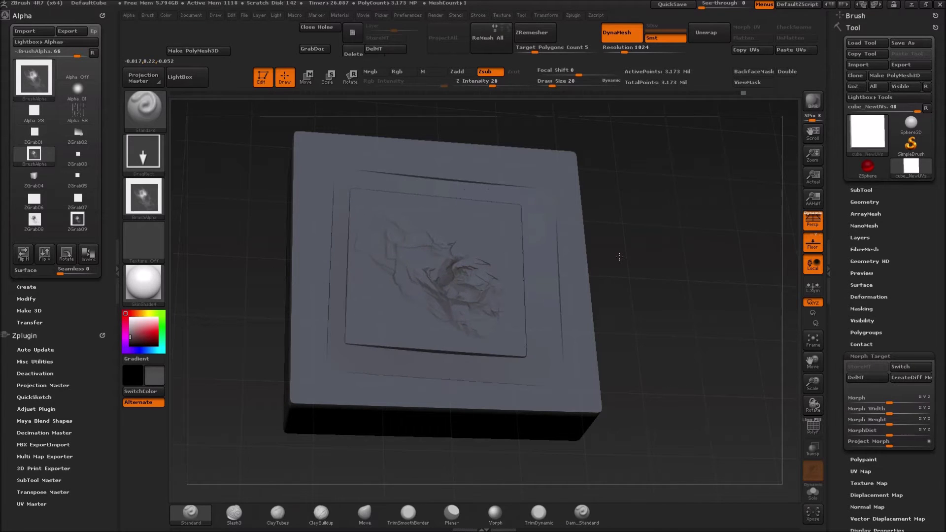
left_click_drag(248, 266, 695, 368)
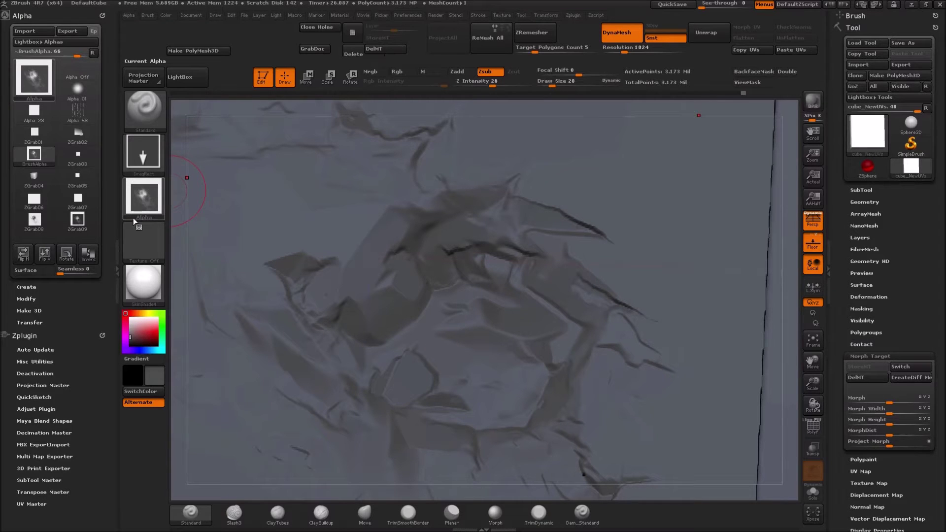
Test the same rock alpha with small and medium stamps on the cleared face.
mouse_move(133, 189)
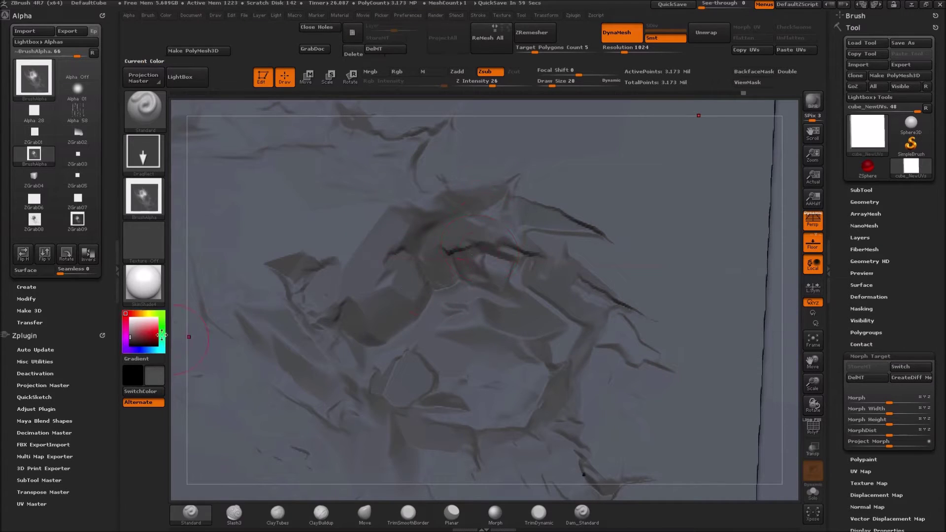
mouse_move(177, 317)
left_mouse_down()
mouse_move(177, 271)
mouse_move(306, 276)
left_mouse_up()
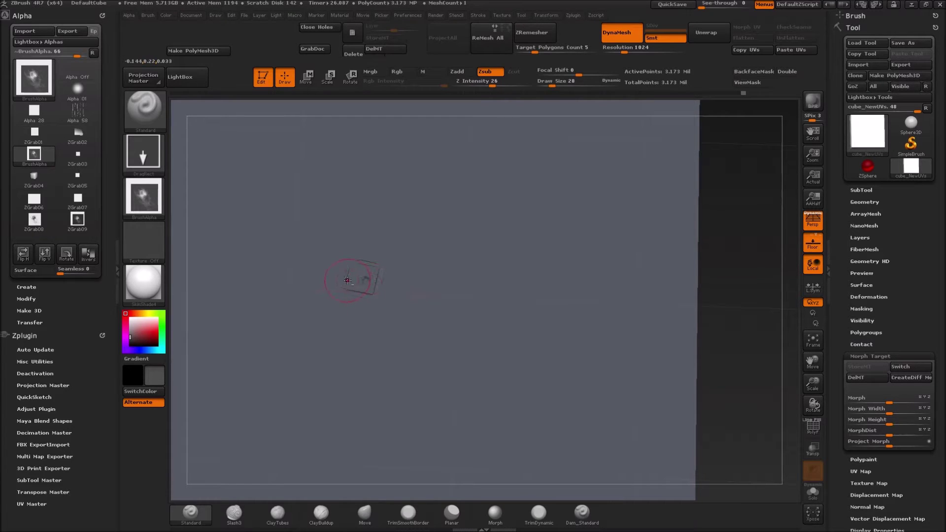
left_click_drag(370, 276, 520, 341)
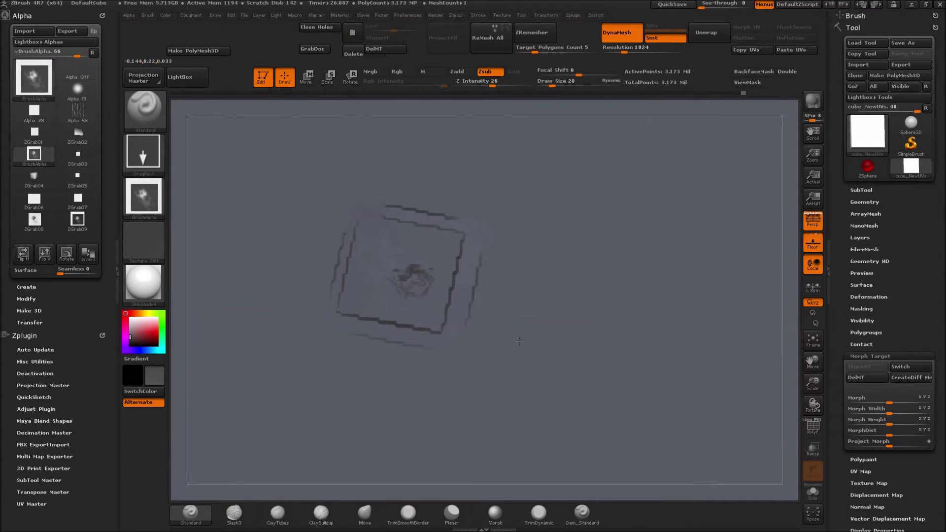
right_click_drag(506, 336, 241, 228, "ctrl")
left_click_drag(559, 311, 226, 279)
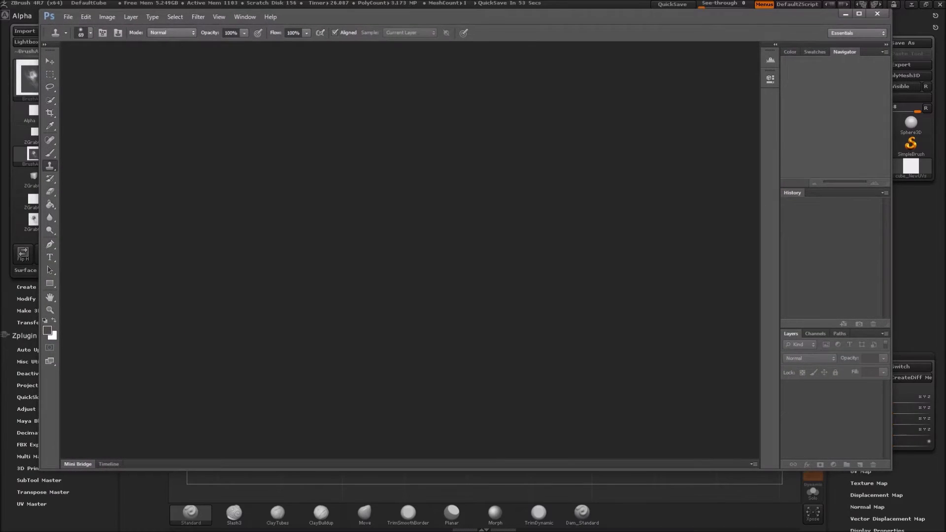
Move the Photoshop window aside and export the current brush alpha to the Desktop as ~BrushAlpha.psd.
left_click_drag(326, 19, 534, 26)
left_click(141, 201)
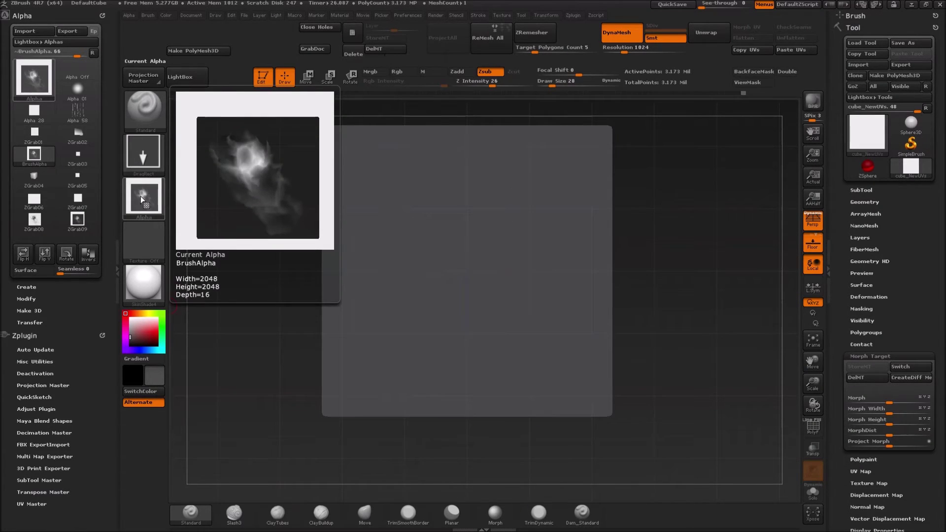
left_click(141, 197)
left_click(247, 401)
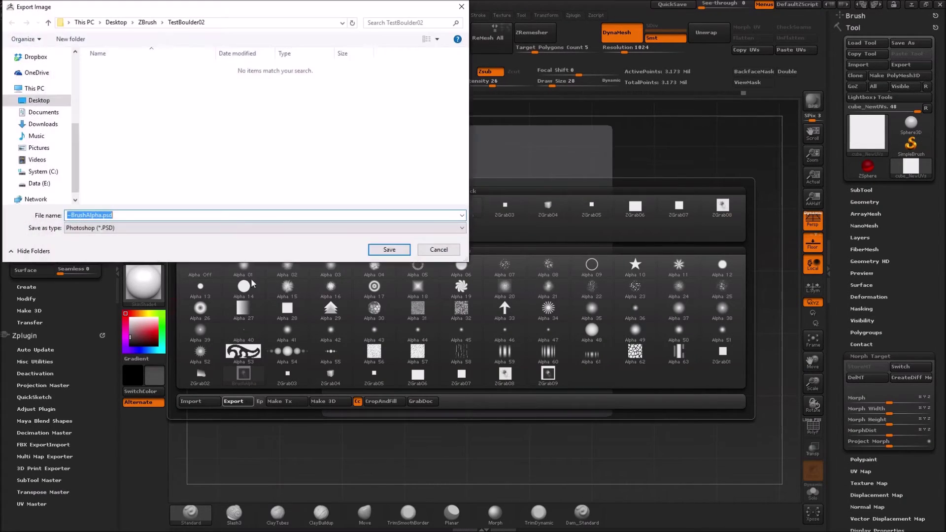
left_click(43, 101)
left_click(390, 249)
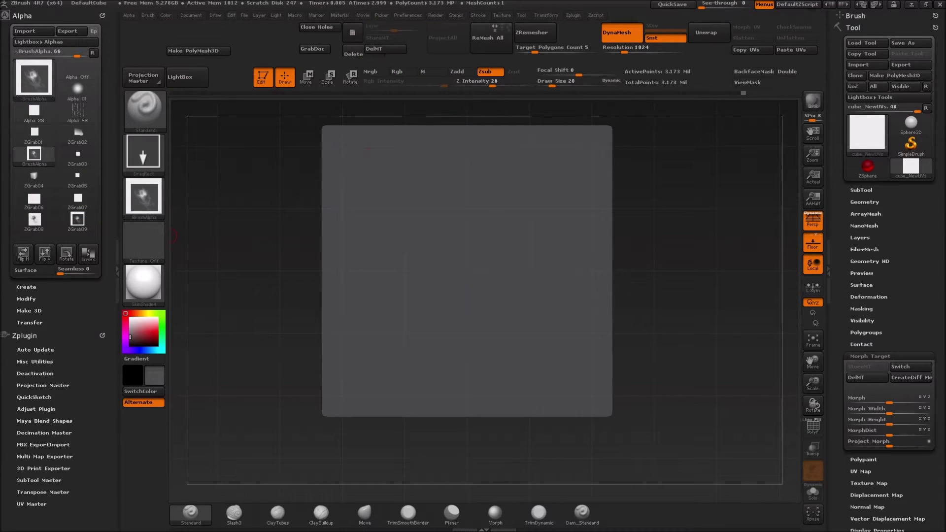
Switch to Photoshop and open ~BrushAlpha.PSD from the Desktop.
key("alt+Tab")
left_click(293, 24)
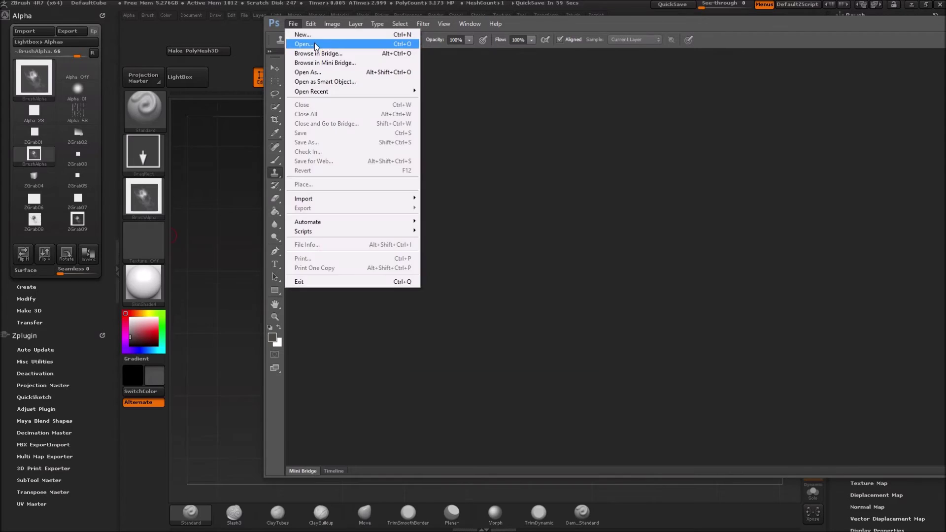
left_click(315, 45)
left_click(575, 170)
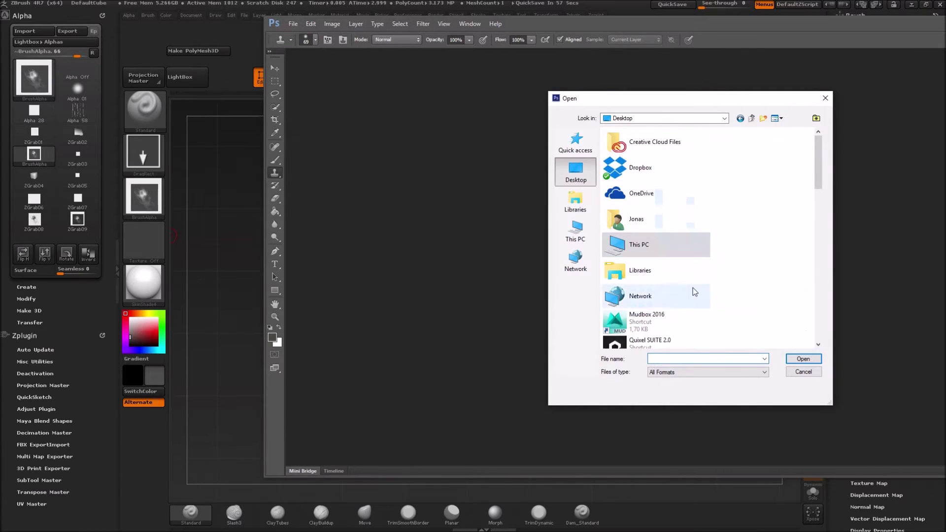
scroll(695, 292, "down", 3)
double_click(636, 214)
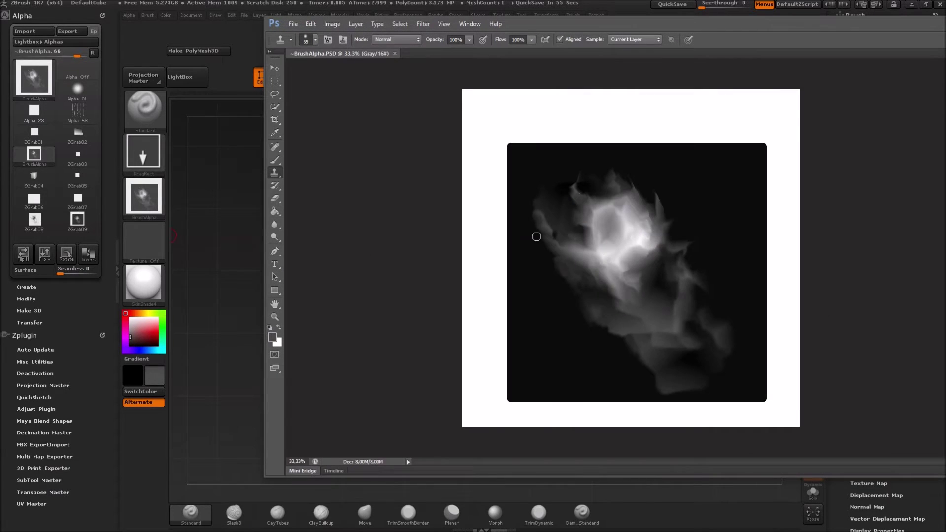
Select the white frame around the rock shape, including the rounded edge of the dark square, with combined rectangular marquees.
left_click(275, 81)
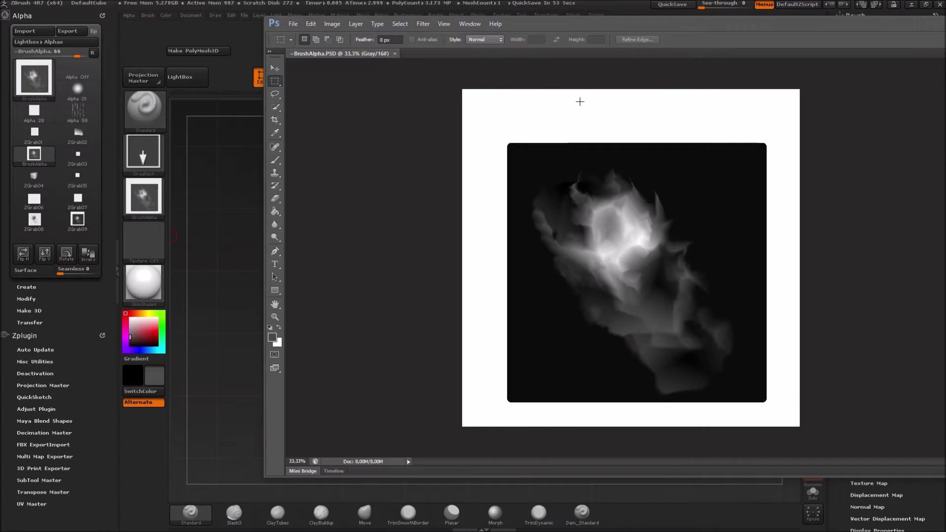
left_click_drag(444, 85, 515, 427)
left_click_drag(763, 105, 836, 148)
left_click(690, 196)
left_click_drag(430, 76, 515, 438)
key("shift")
left_click_drag(491, 396, 814, 487, "shift")
left_click_drag(757, 417, 852, 132, "shift")
left_click_drag(469, 156, 887, 27, "shift")
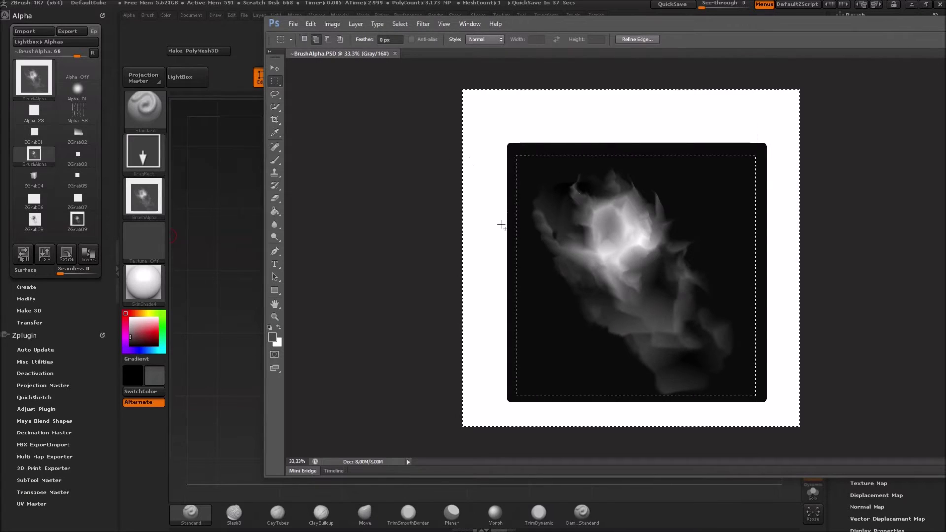
Reset the colors to default, fill the selected frame with black, and clear the selection.
key("alt+BackSpace")
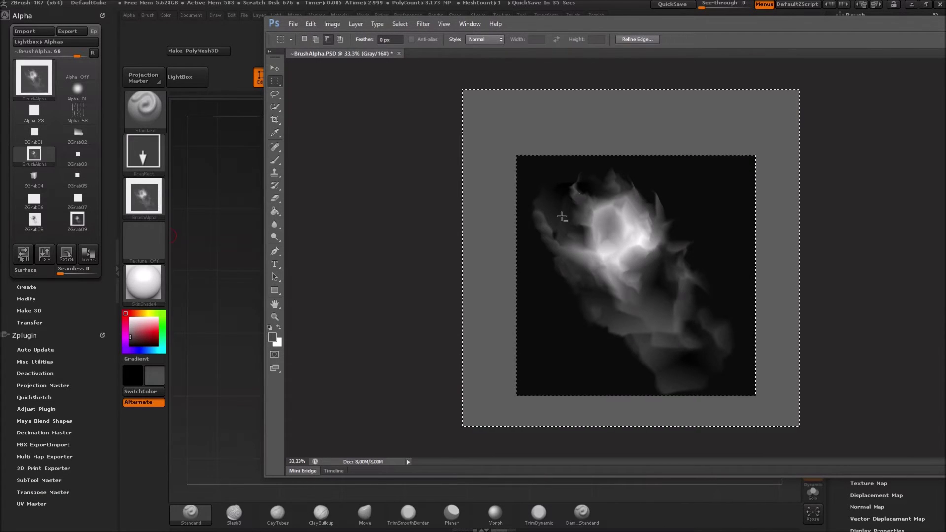
left_click(270, 327)
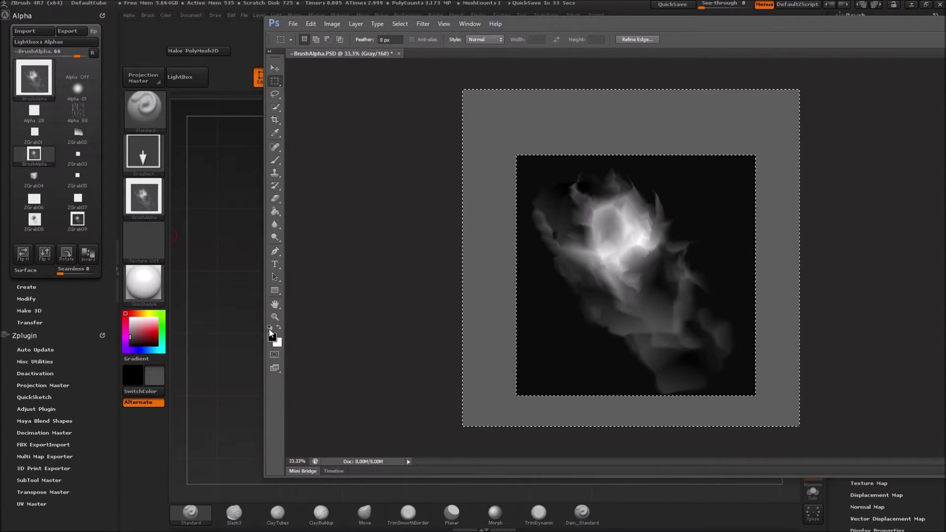
key("alt+BackSpace")
key("ctrl+d")
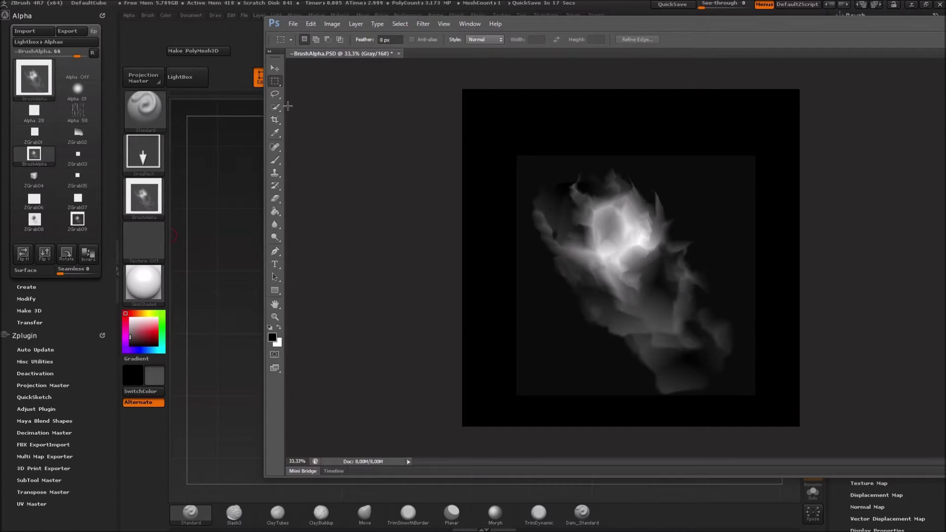
Sample the dark gray around the rock shape, fill the black outer frame with it using the Paint Bucket, and save the file.
left_click(276, 134)
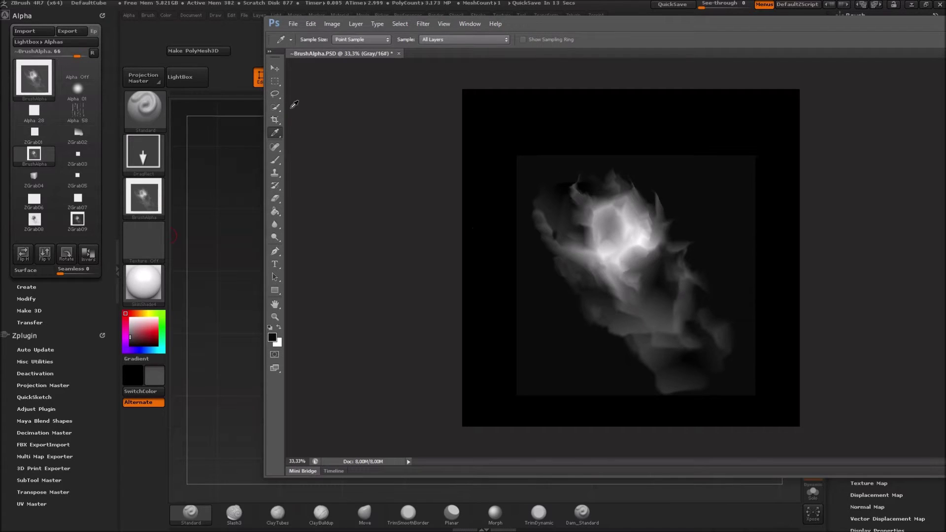
left_click(276, 211)
left_click(581, 120)
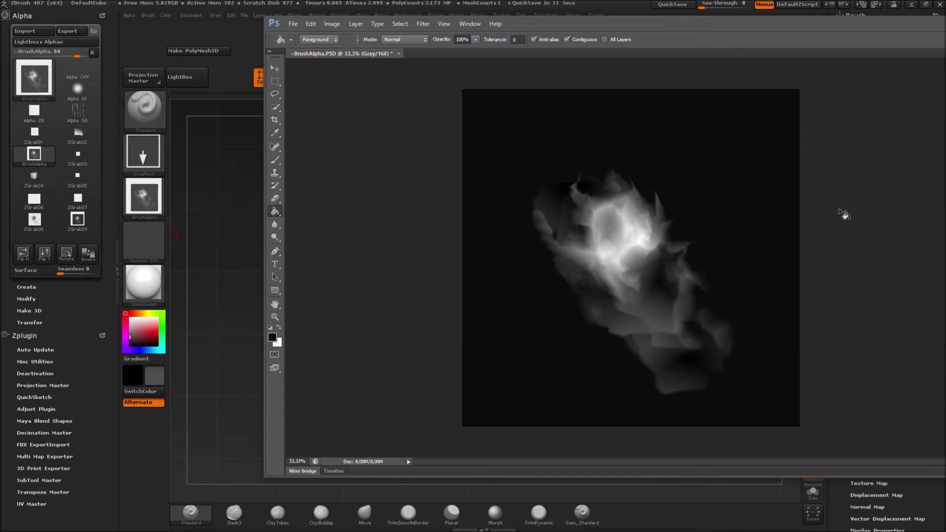
left_click(293, 23)
left_click(311, 133)
Return to ZBrush, import ~BrushAlpha.PSD from the Desktop as the brush alpha, and stamp it on the middle of the block.
double_click(897, 21)
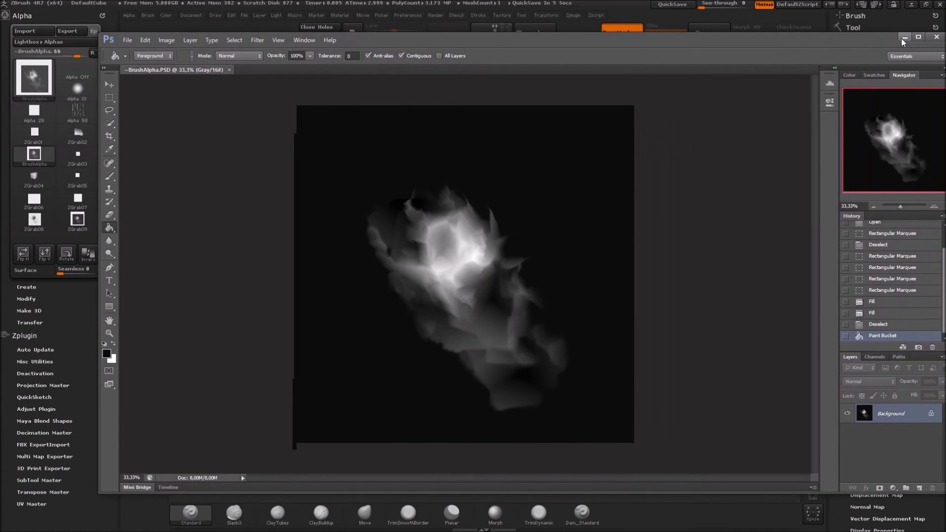
left_click(901, 39)
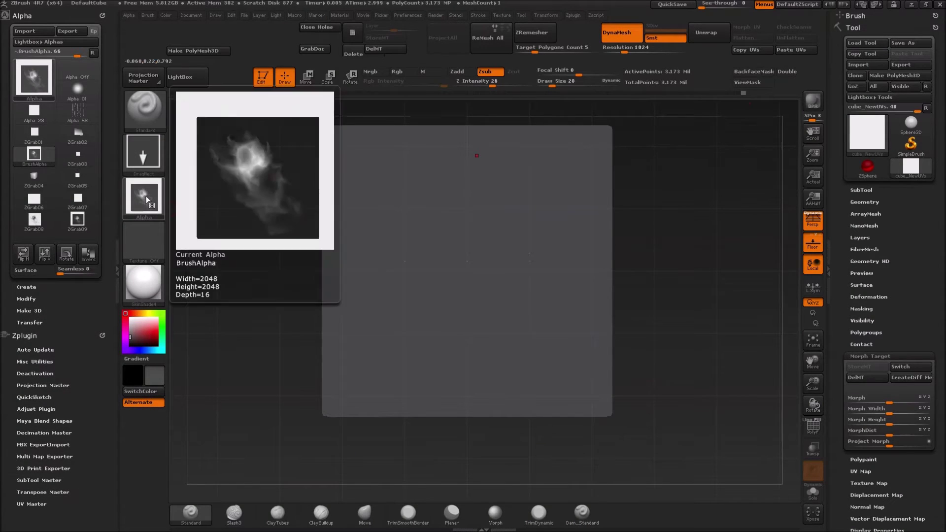
left_click(146, 205)
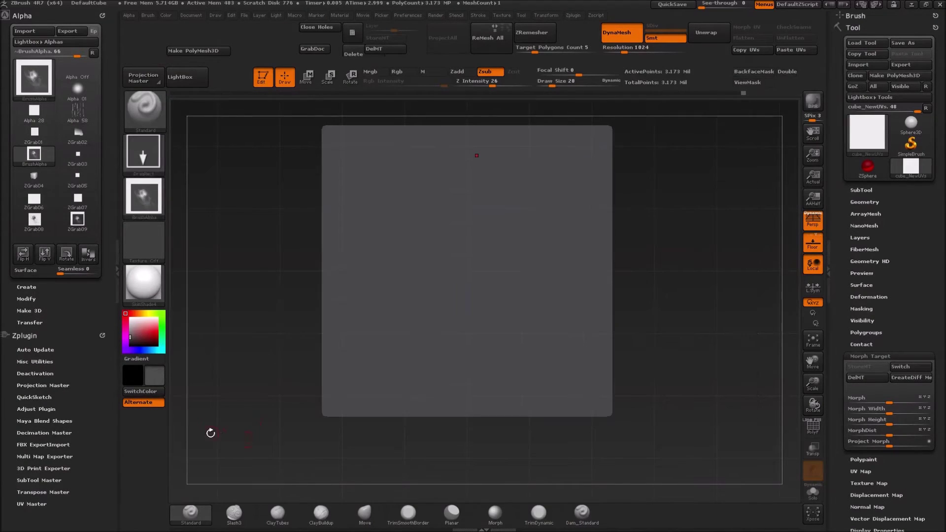
left_click(144, 200)
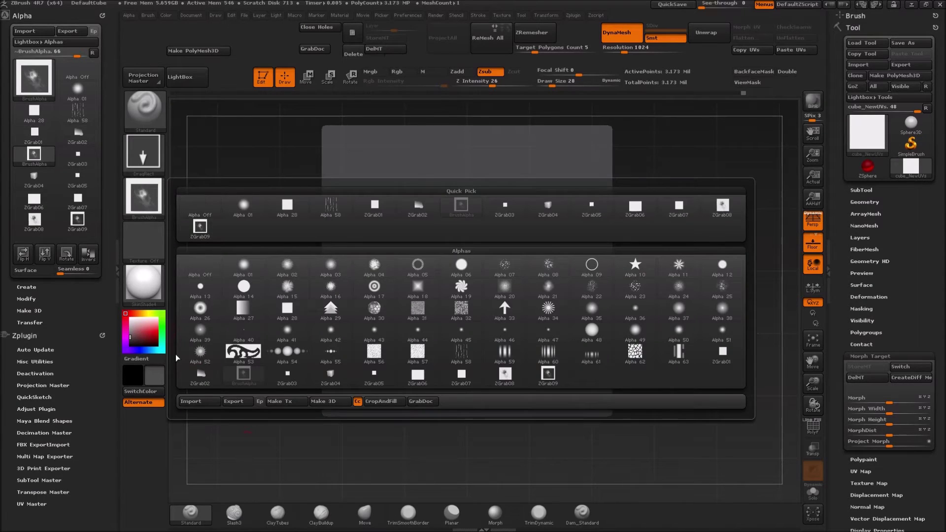
left_click(195, 401)
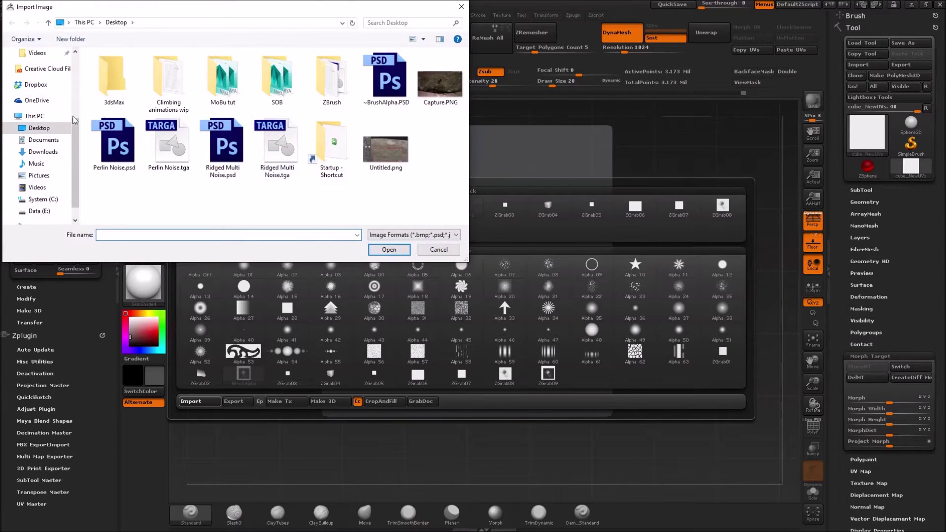
left_click(392, 86)
double_click(391, 87)
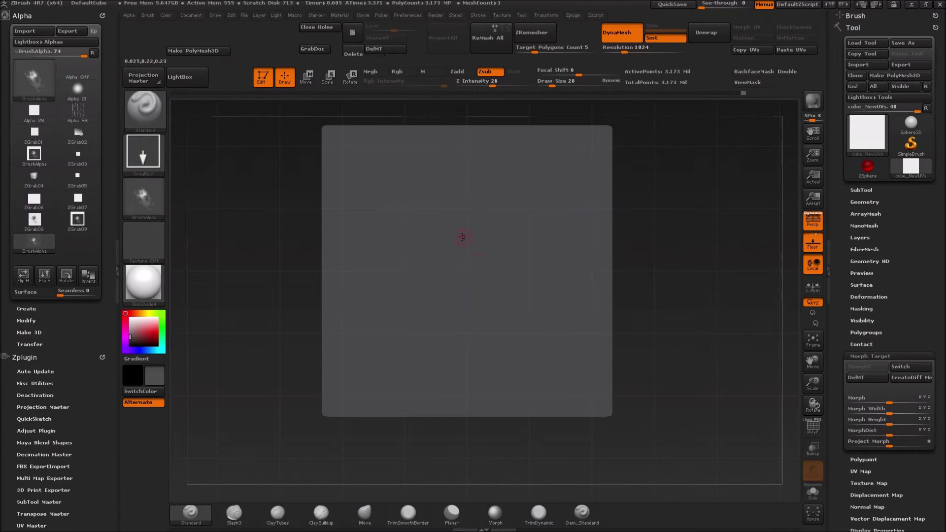
mouse_move(458, 266)
left_mouse_down()
mouse_move(601, 350)
mouse_move(547, 275)
mouse_move(579, 259)
left_mouse_up()
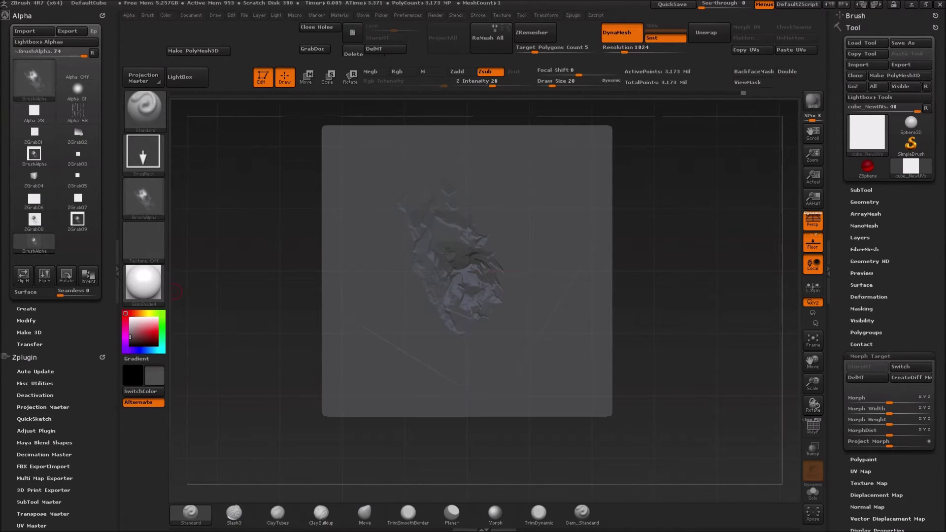
Switch to Photoshop, try filling the alpha's dark gray background with pure black, undo the fill, and return to ZBrush.
key("alt+Tab")
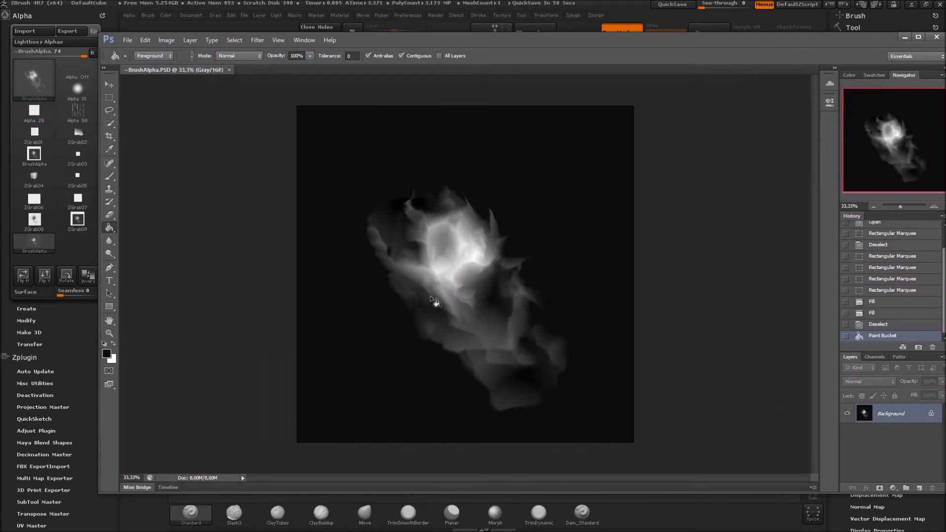
left_click(107, 354)
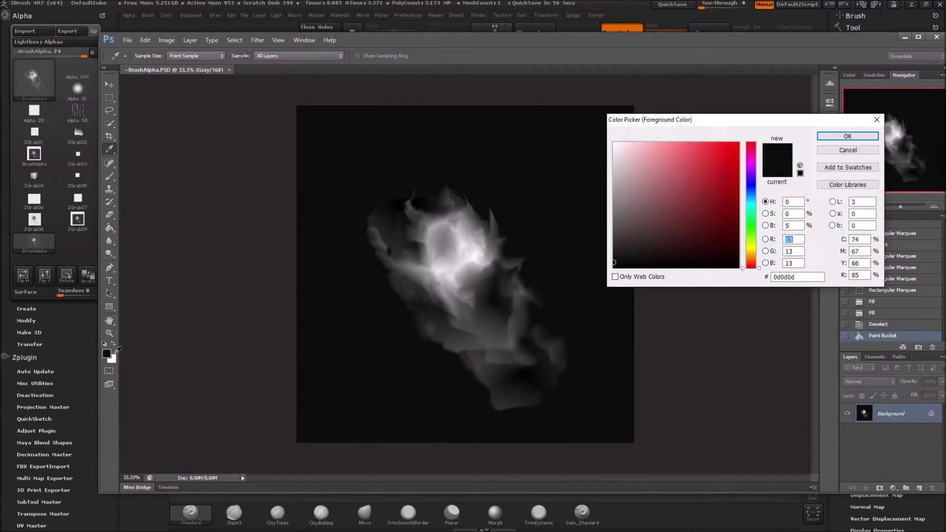
left_click(848, 137)
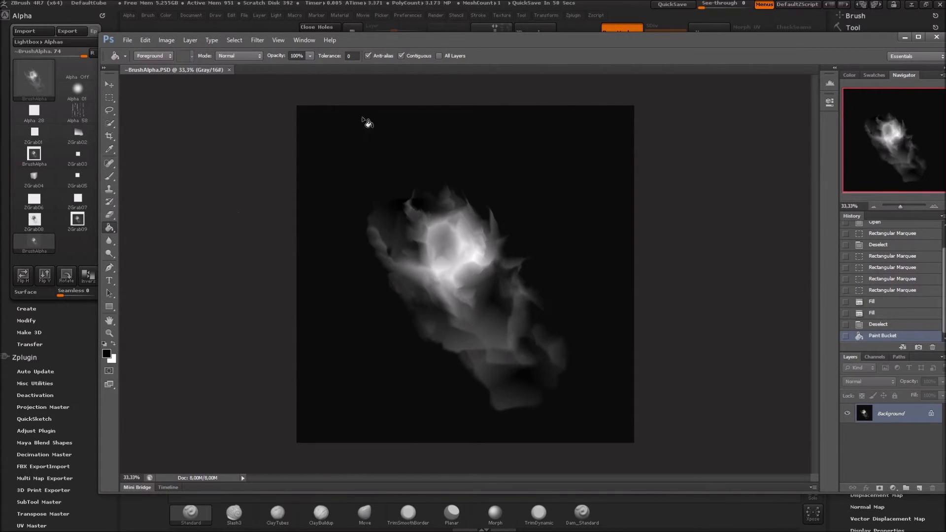
left_click(343, 133)
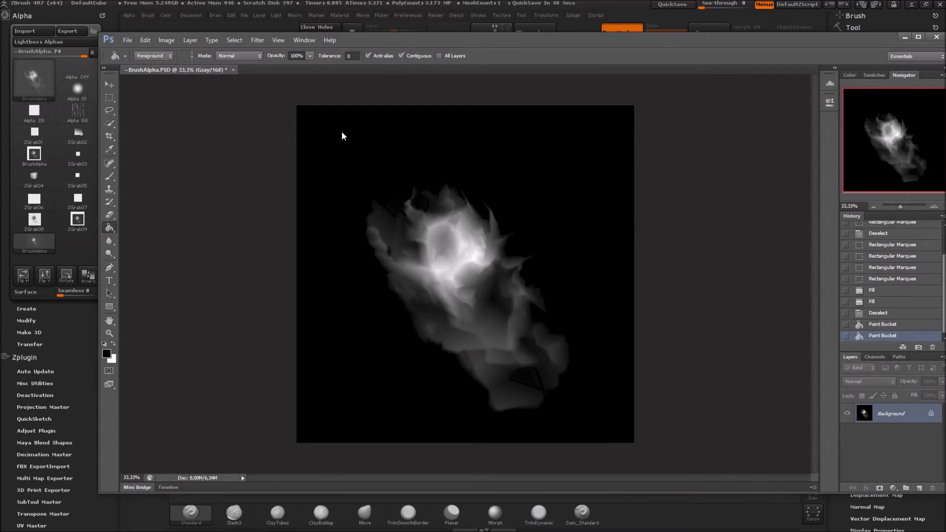
key("ctrl+z")
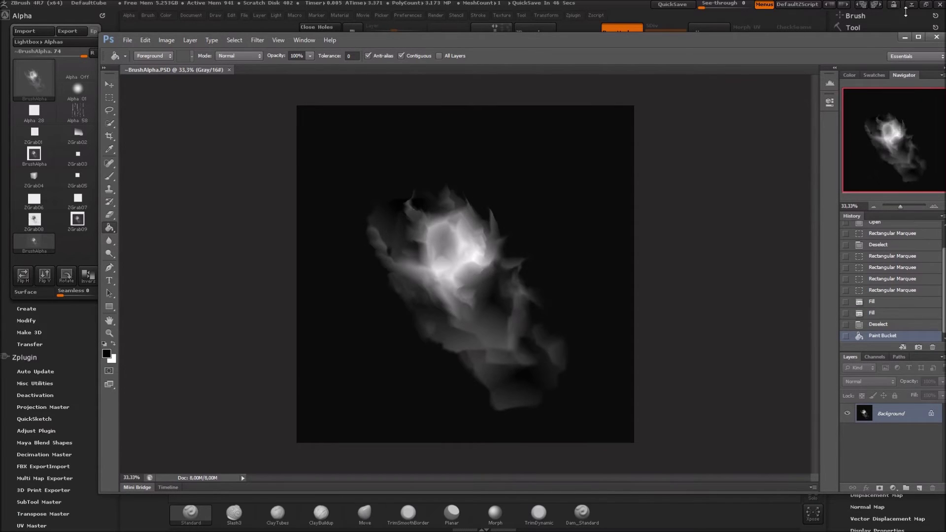
left_click(903, 37)
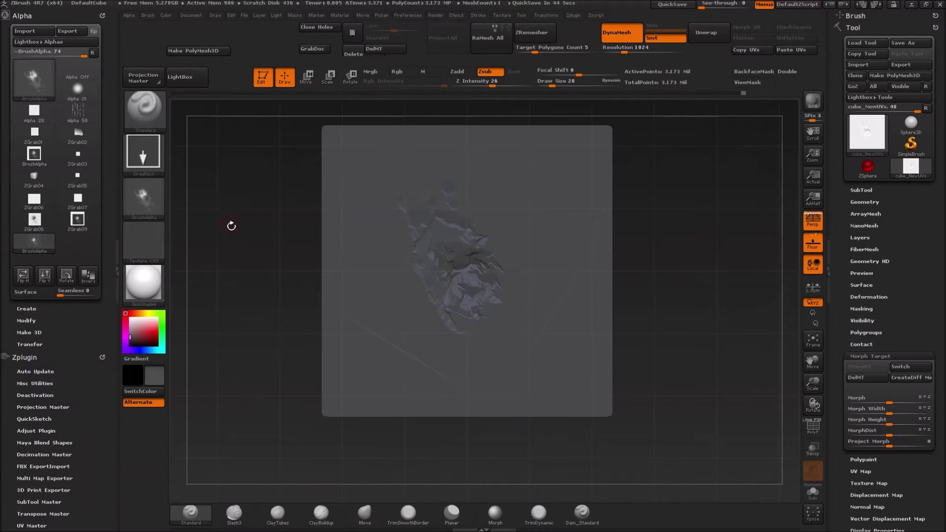
Set the alpha's Radial Fade (Rf) to 29 and undo the test stamp on the block.
left_click(27, 321)
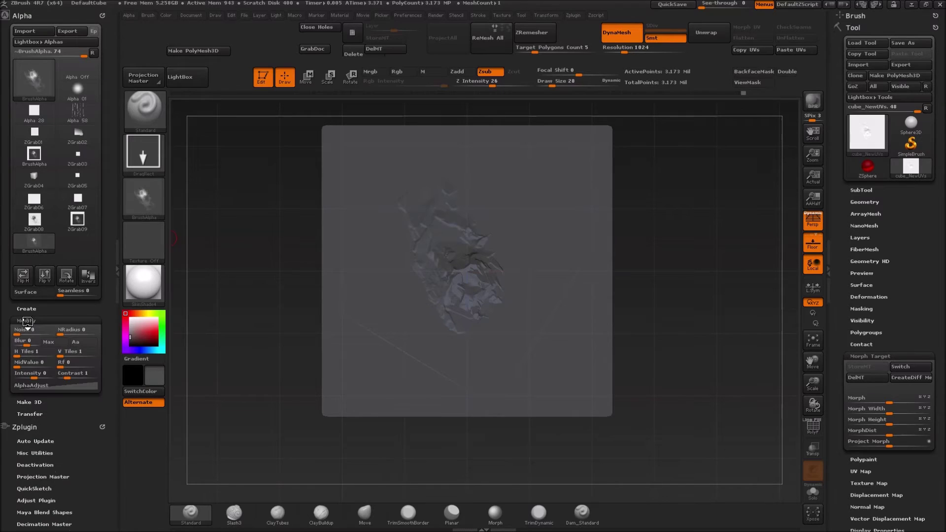
left_click(63, 367)
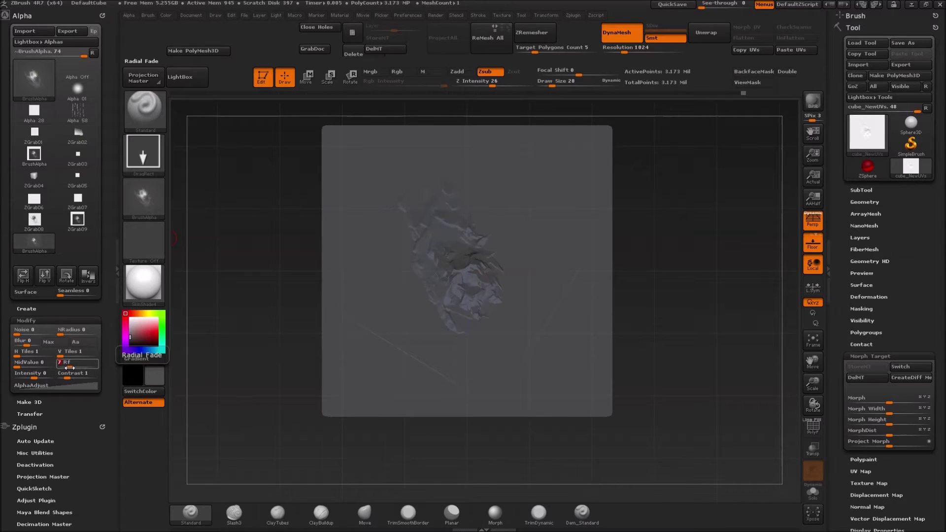
left_click(70, 368)
left_click_drag(75, 367, 83, 369)
key("ctrl+z")
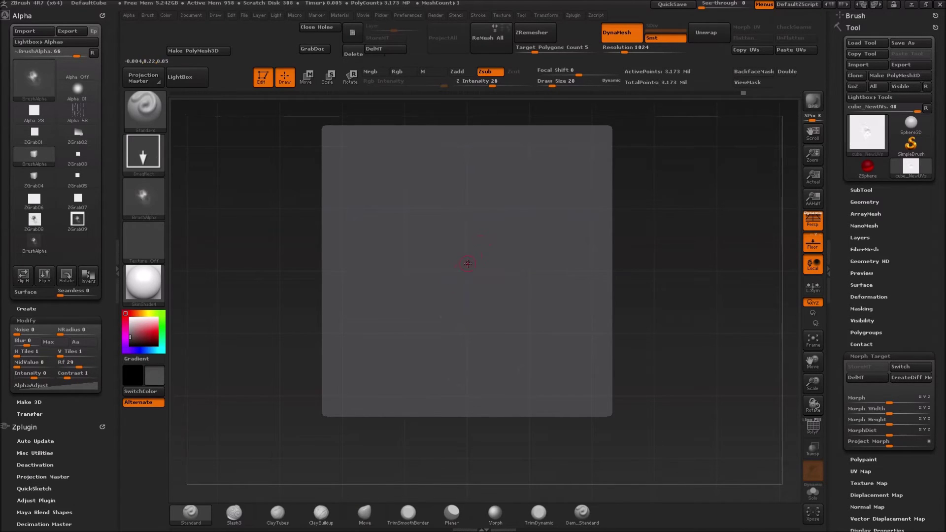
Test-stamp the faded alpha on the middle of the block, inspect its edges, and undo the stamp.
mouse_move(150, 199)
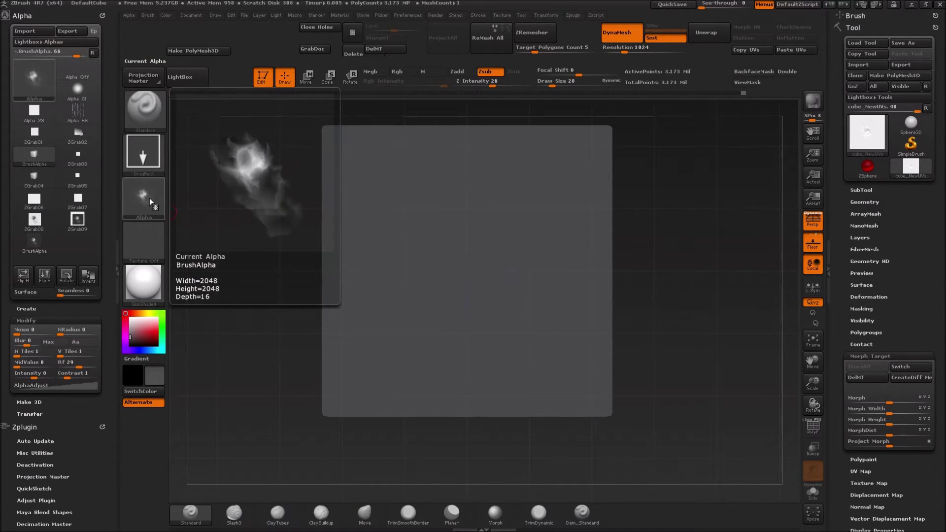
left_click_drag(460, 285, 475, 308)
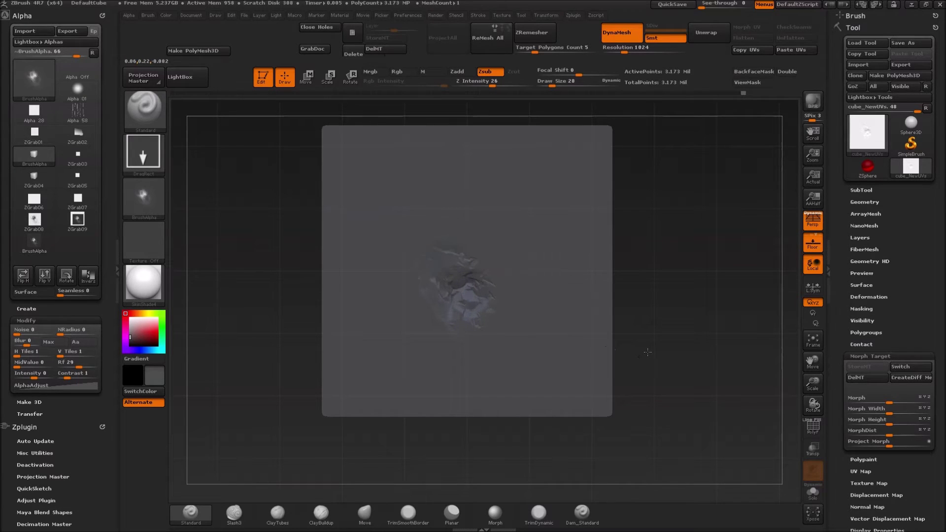
mouse_move(274, 342)
left_mouse_down()
mouse_move(256, 314)
mouse_move(475, 272)
mouse_move(228, 301)
mouse_move(193, 294)
mouse_move(204, 281)
left_mouse_up()
key("ctrl+z")
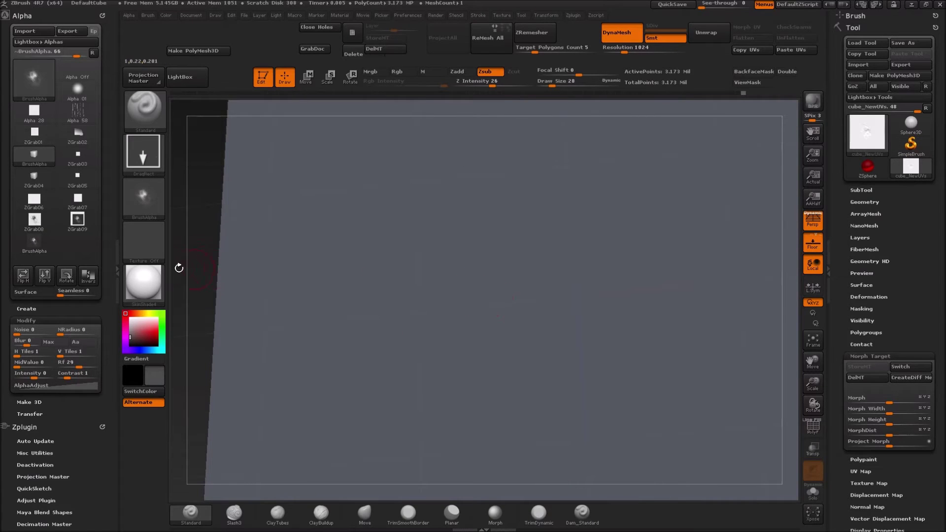
key("f")
mouse_move(258, 257)
left_mouse_down("shift")
mouse_move(247, 265)
mouse_move(256, 268)
left_mouse_up("shift")
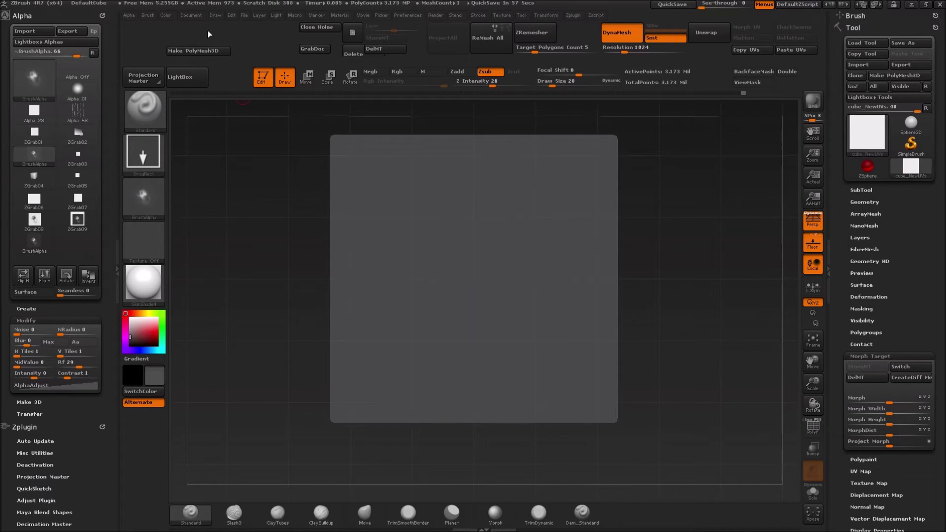
left_click(148, 15)
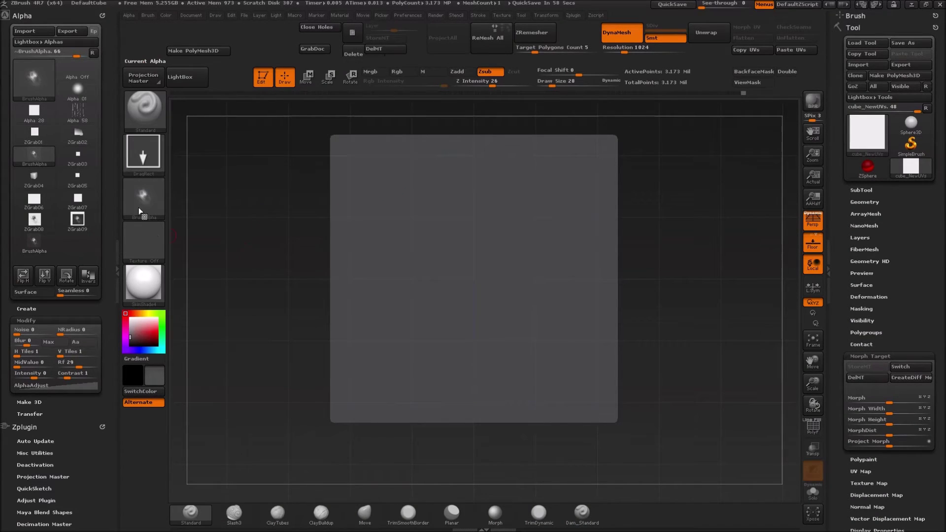
mouse_move(141, 200)
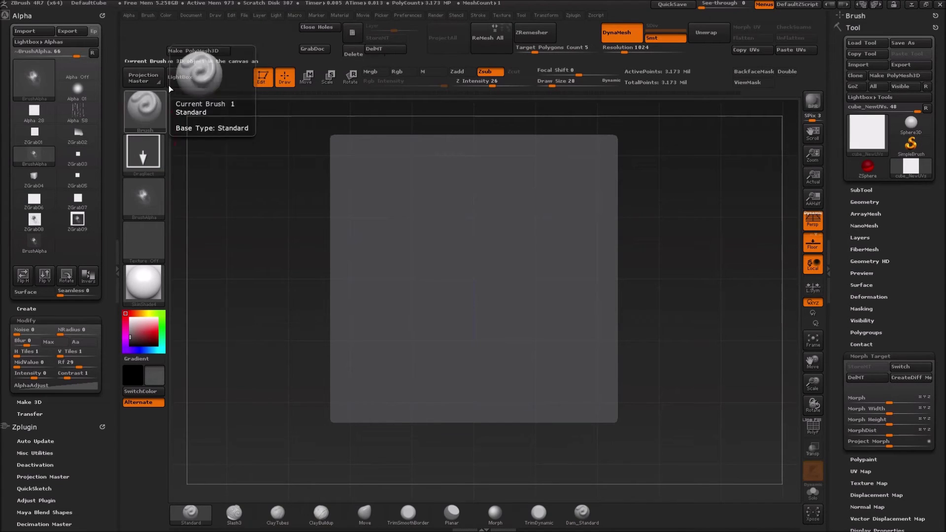
mouse_move(148, 113)
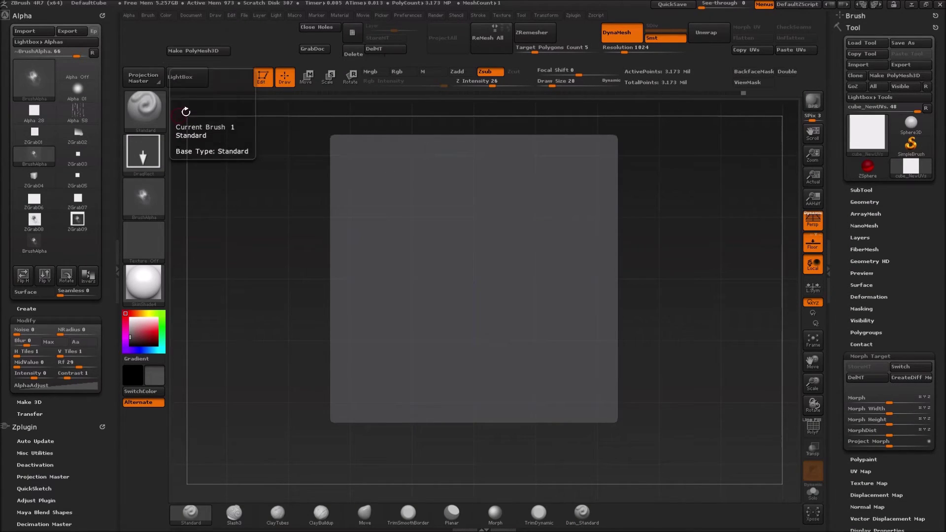
left_click(148, 112)
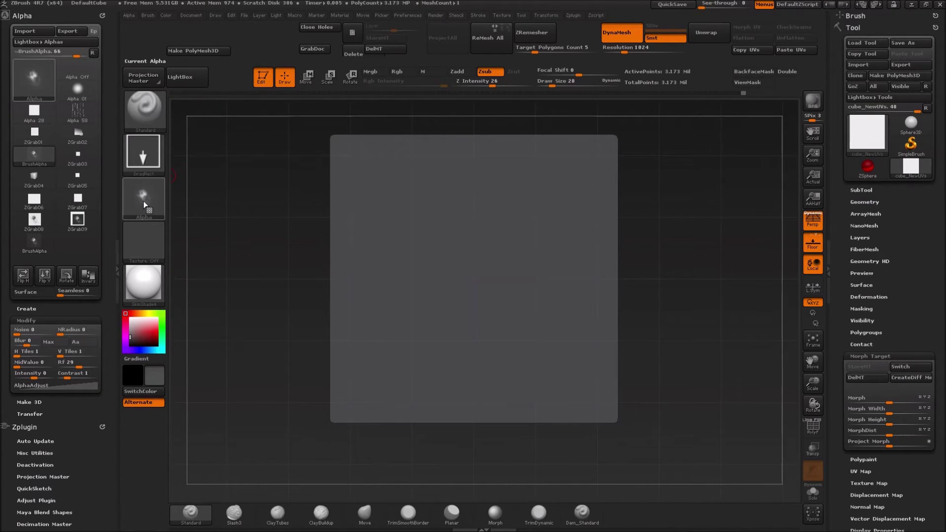
left_click(192, 16)
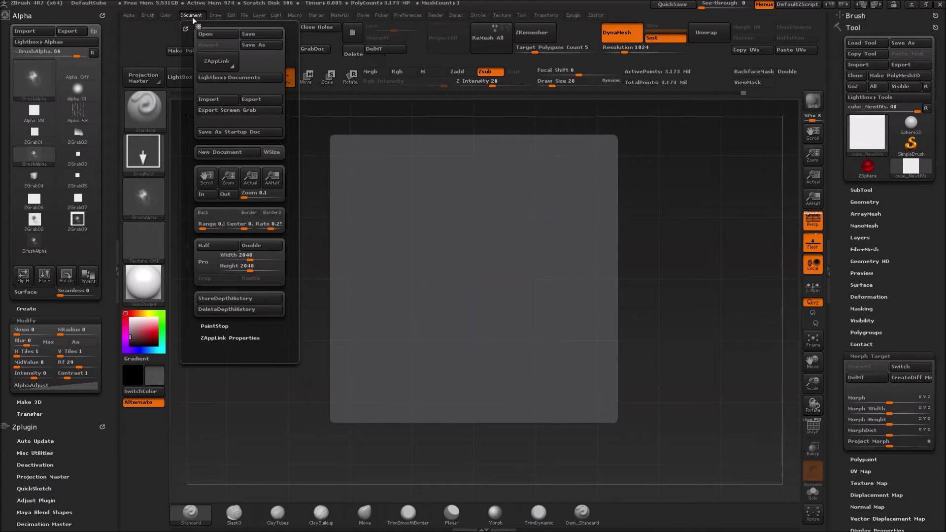
Load the DynaMesh128.ZPR project from LightBox without saving the current one, and hide the floor grid while keeping perspective on.
left_click(187, 78)
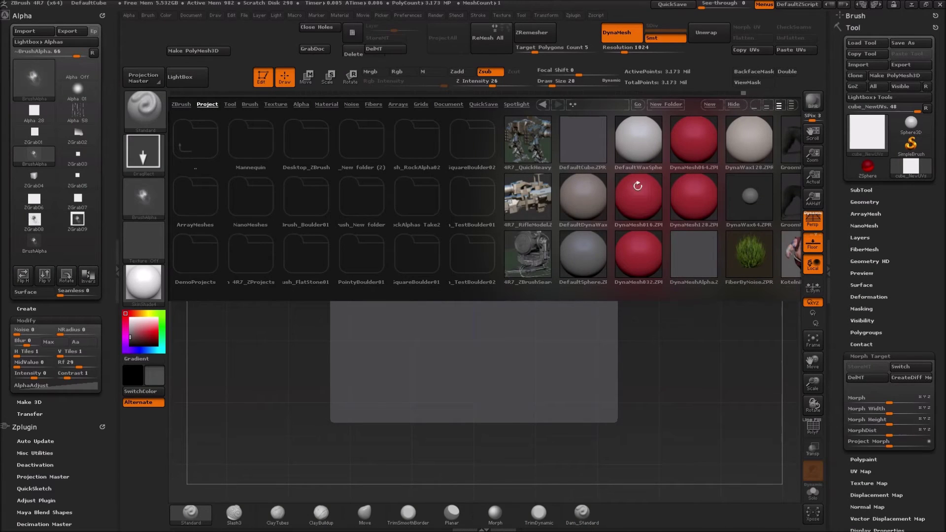
double_click(692, 195)
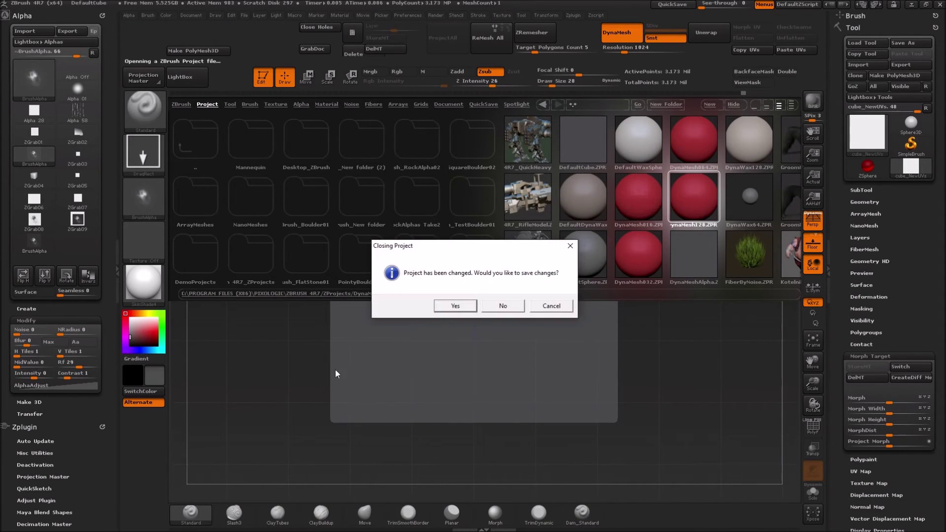
left_click(507, 310)
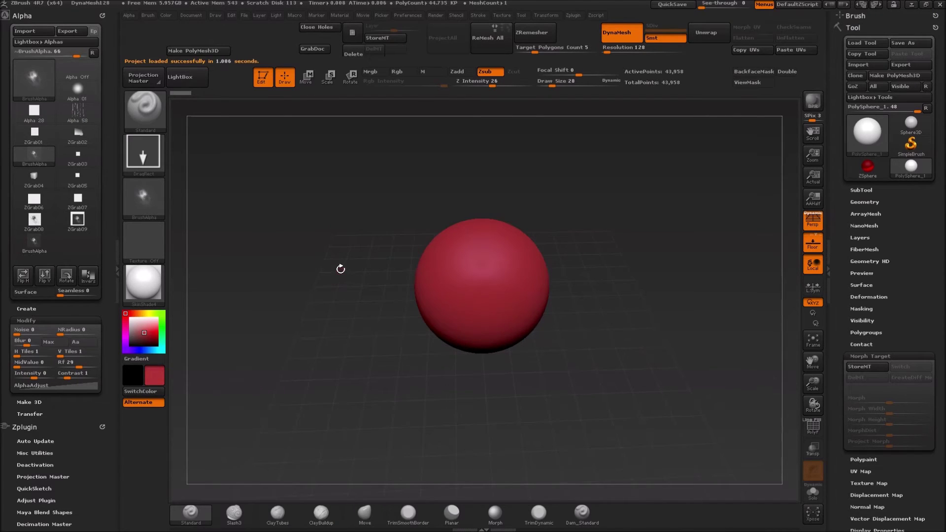
key("p")
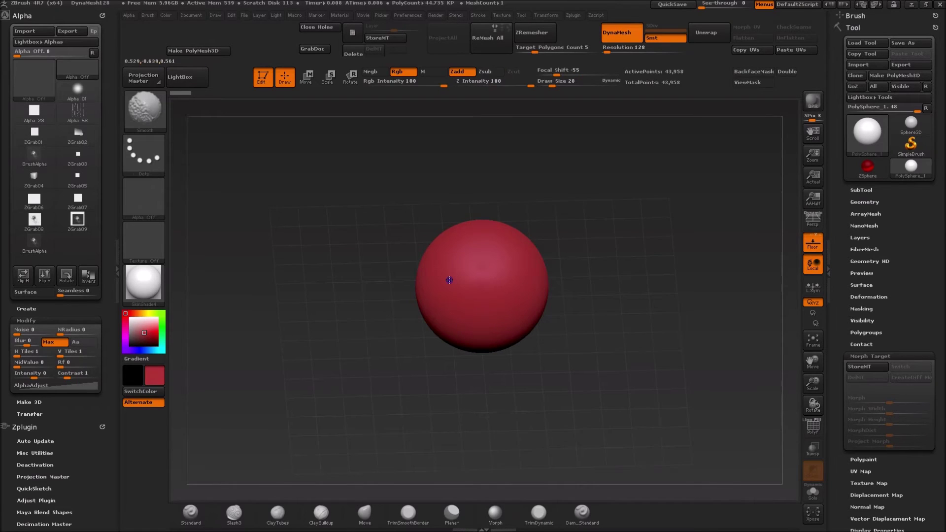
key("p")
key("shift+p")
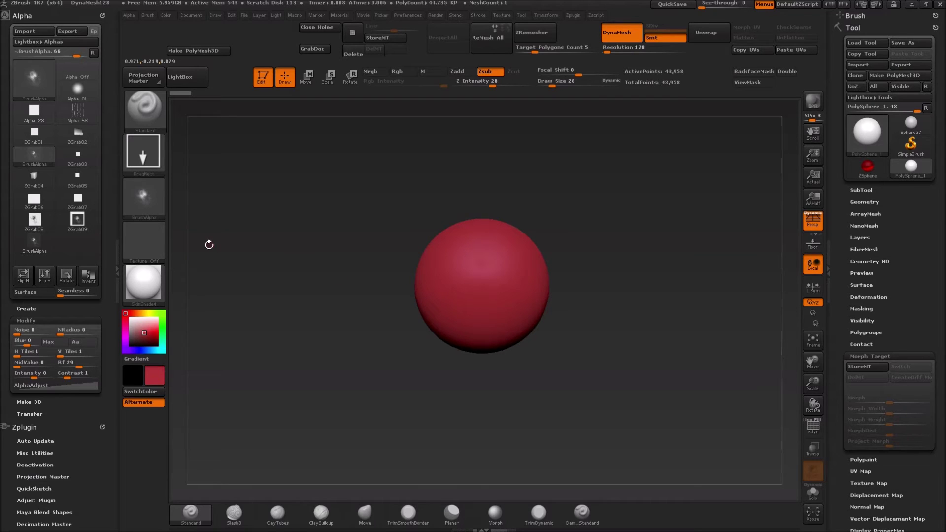
Give the sphere the MatCap Gray material and change its color from red to near white.
mouse_move(142, 291)
left_click(143, 291)
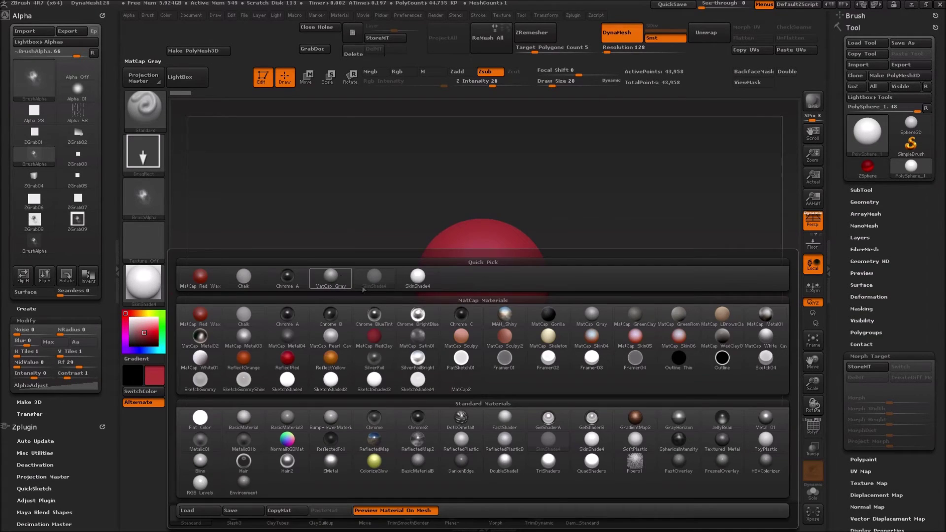
left_click(555, 346)
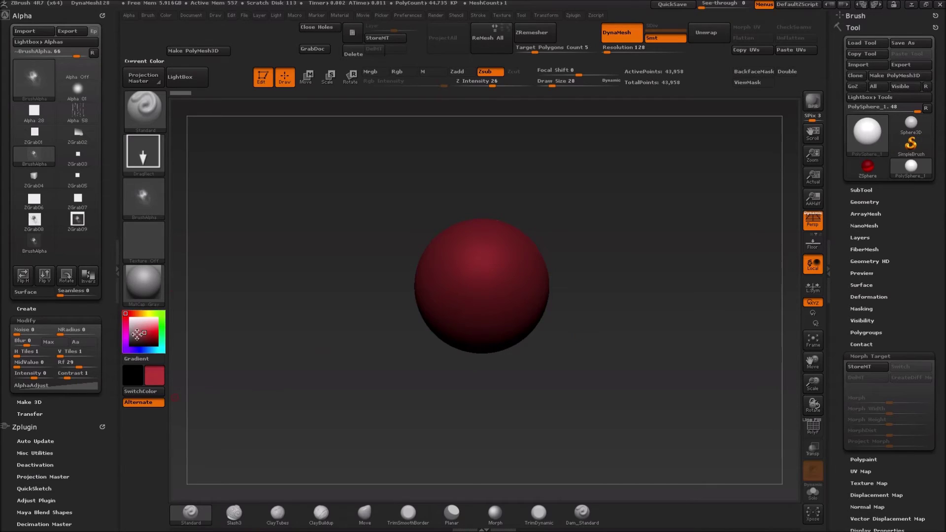
left_click(130, 321)
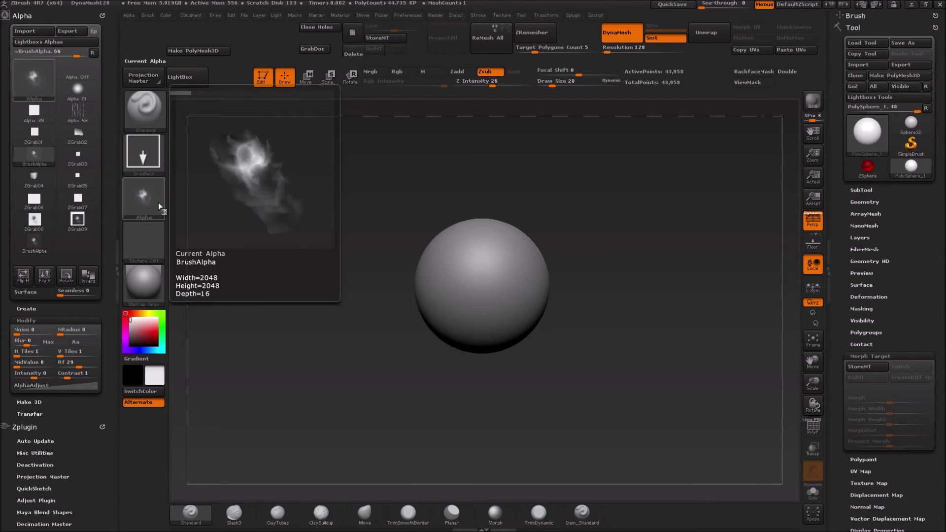
Test-stamp the rock alpha on the sphere and undo the stamp.
left_click_drag(471, 279, 585, 332)
key("ctrl+z")
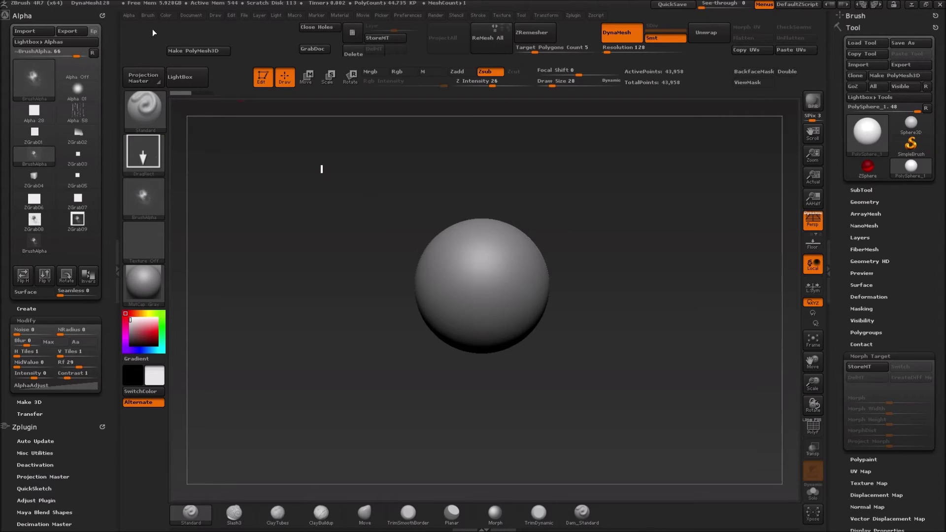
Resize the document to a square 1024 by 1024 canvas, with Pro turned off.
left_click(188, 15)
left_click(193, 15)
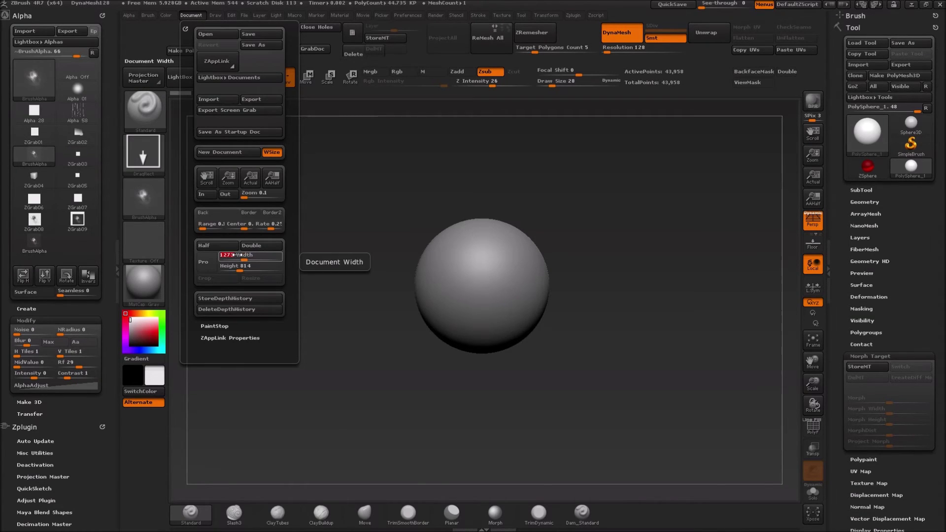
key("Tab")
left_click(261, 277)
left_click(486, 307)
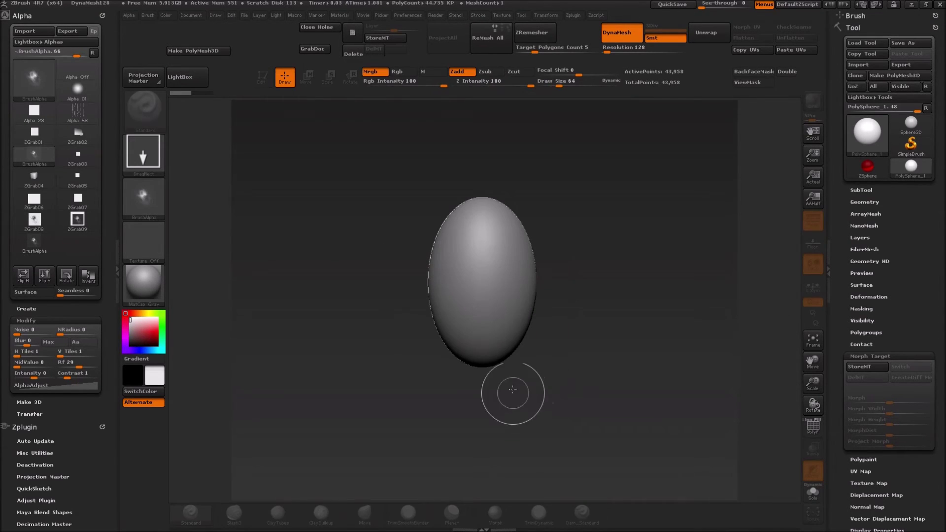
Clear the distorted sphere from the canvas, draw it again from the center, and subdivide it up to SDiv 4.
key("ctrl+n")
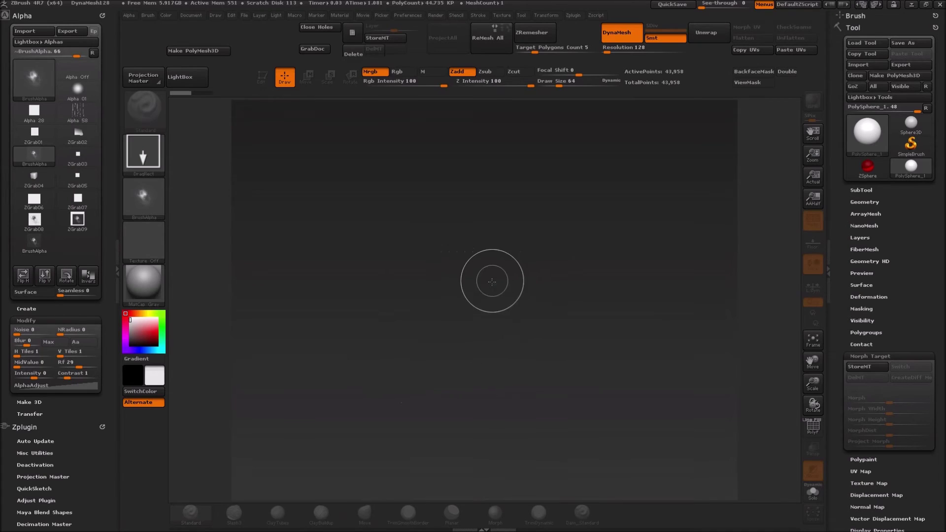
left_click_drag(493, 283, 649, 355)
key("t")
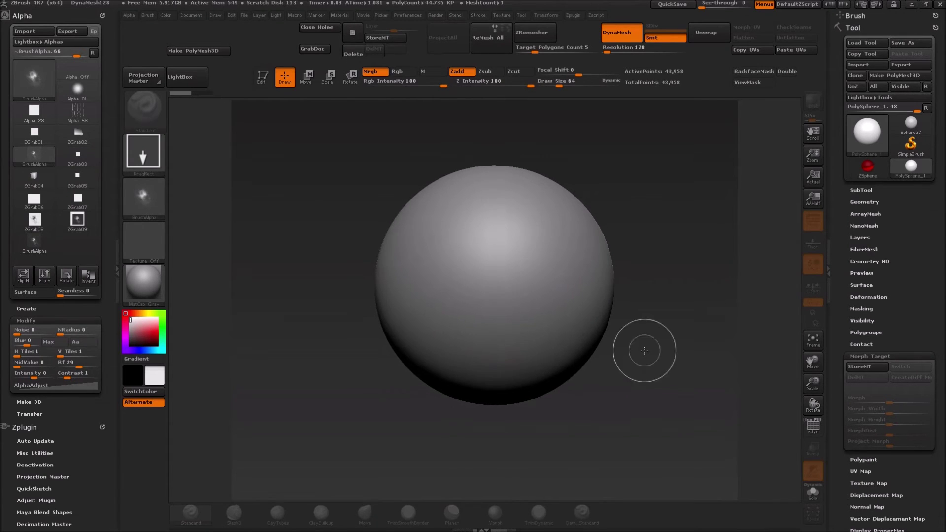
key("ctrl+d")
key("ctrl+d")
key("ctrl+d")
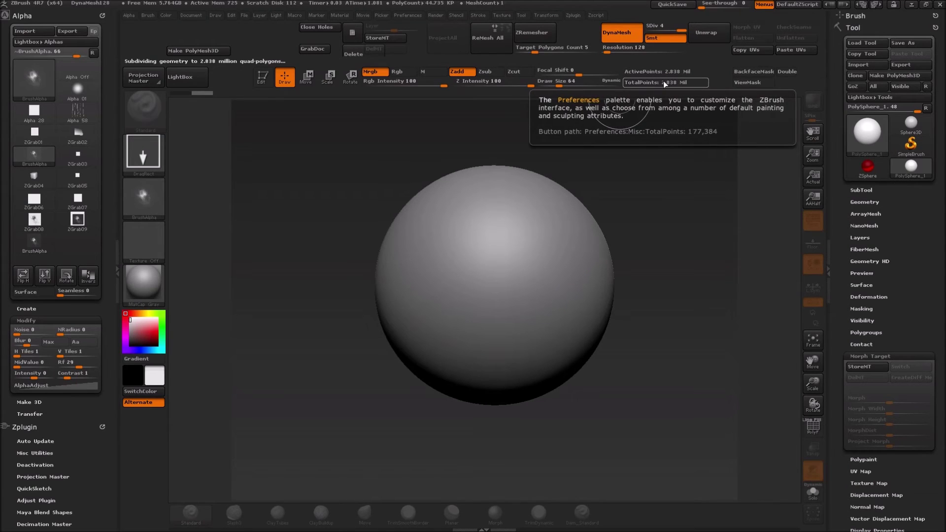
key("ctrl+n")
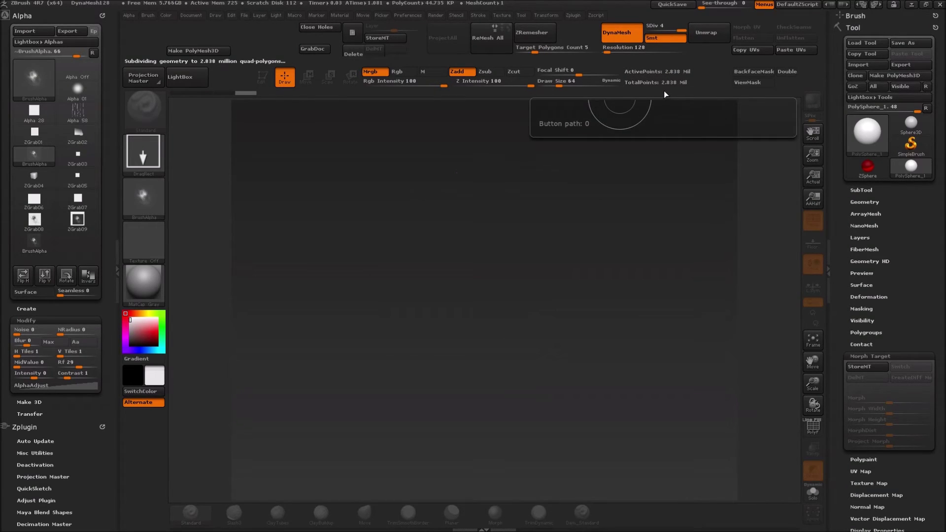
left_click_drag(482, 282, 536, 282)
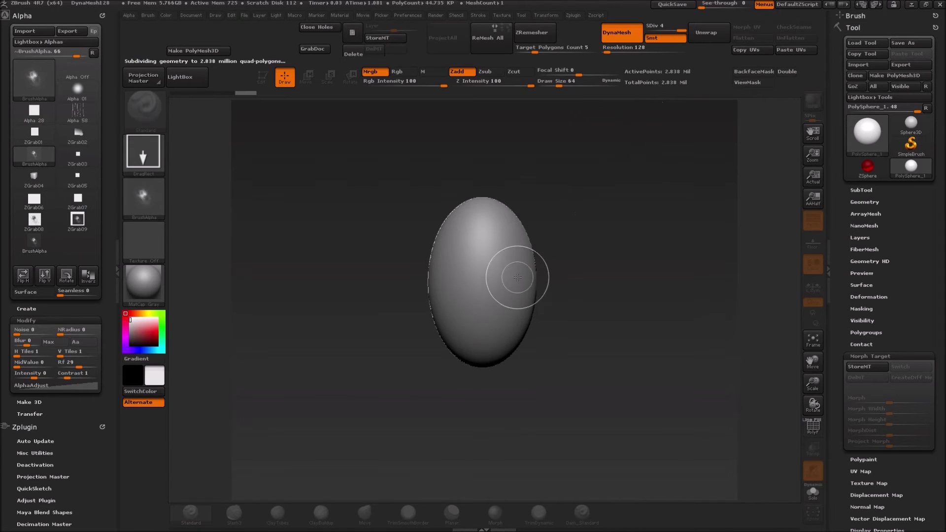
key("ctrl+n")
left_click_drag(473, 281, 613, 329)
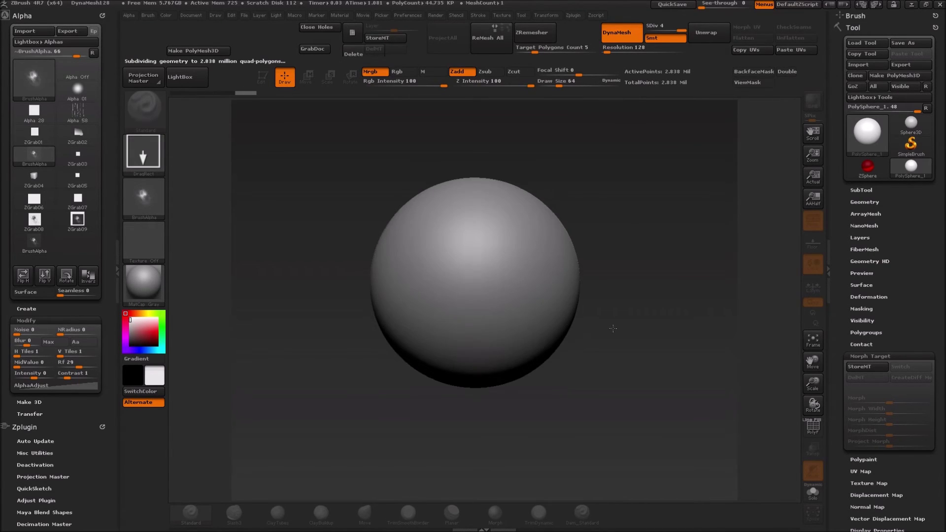
key("t")
key("ctrl+n")
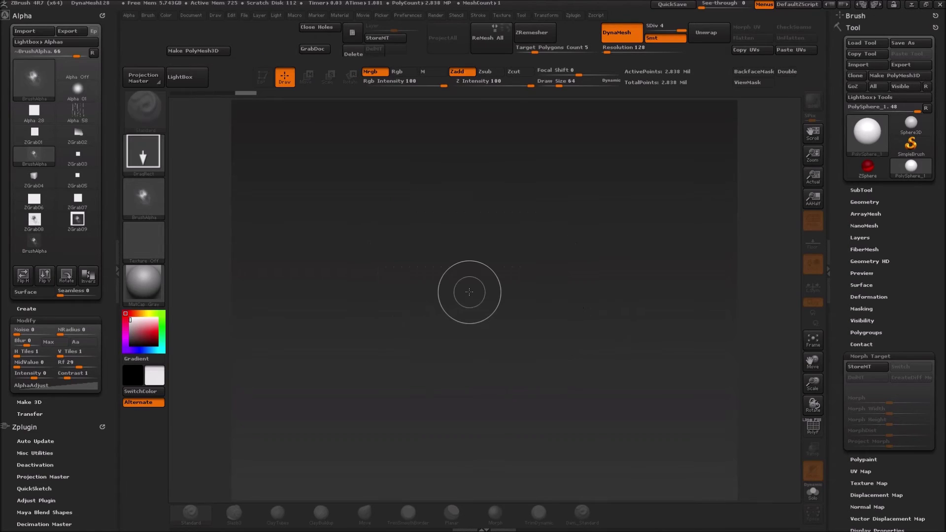
Lower the sphere's subdivision level, redraw it in the middle of a cleared canvas, and make it editable at SDiv 3.
left_click_drag(469, 291, 479, 283)
key("shift+d")
key("shift+d")
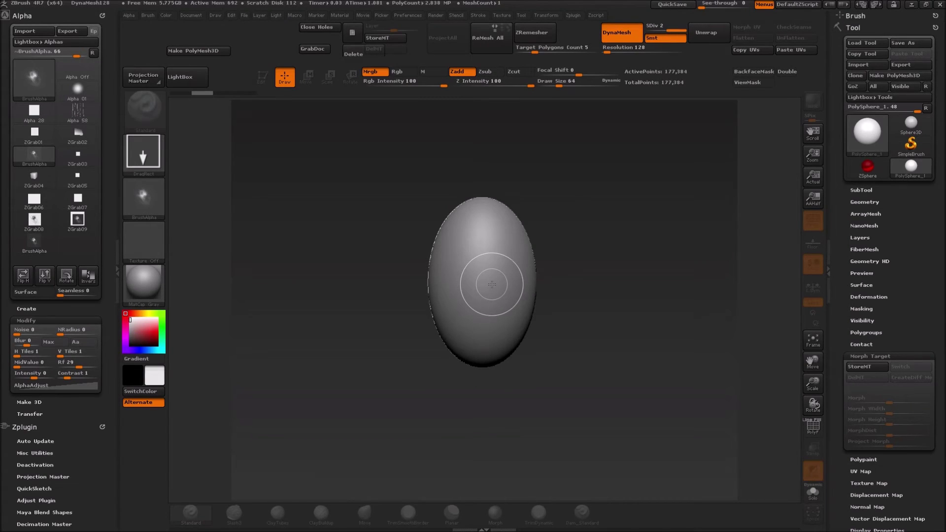
key("ctrl+n")
left_click_drag(493, 289, 560, 296)
left_click(268, 82)
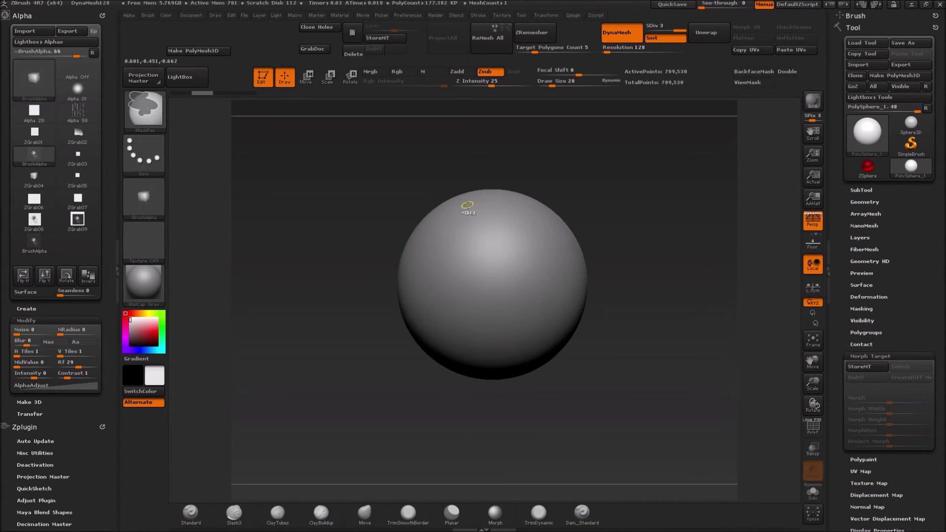
key("ctrl+d")
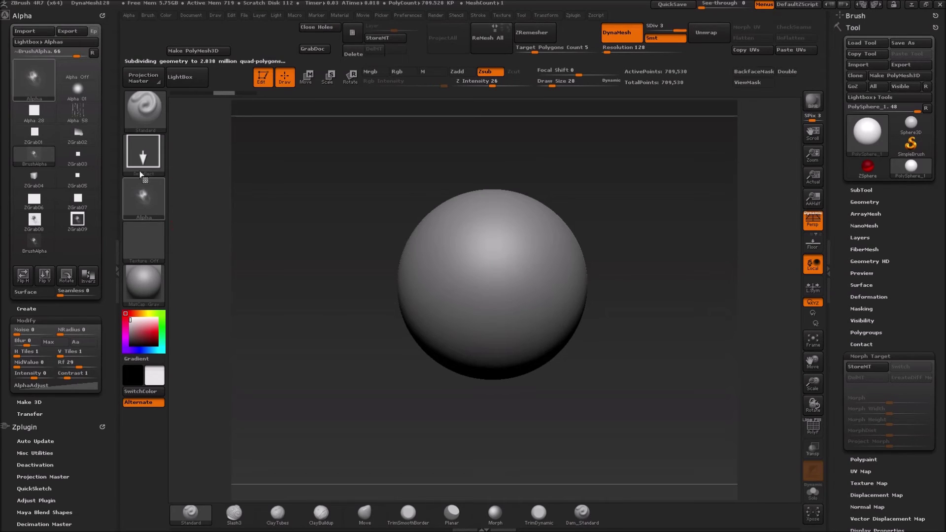
Stamp the rock alpha onto the front of the sphere and frame the sphere so it nearly fills the square canvas.
left_click_drag(478, 260, 516, 279)
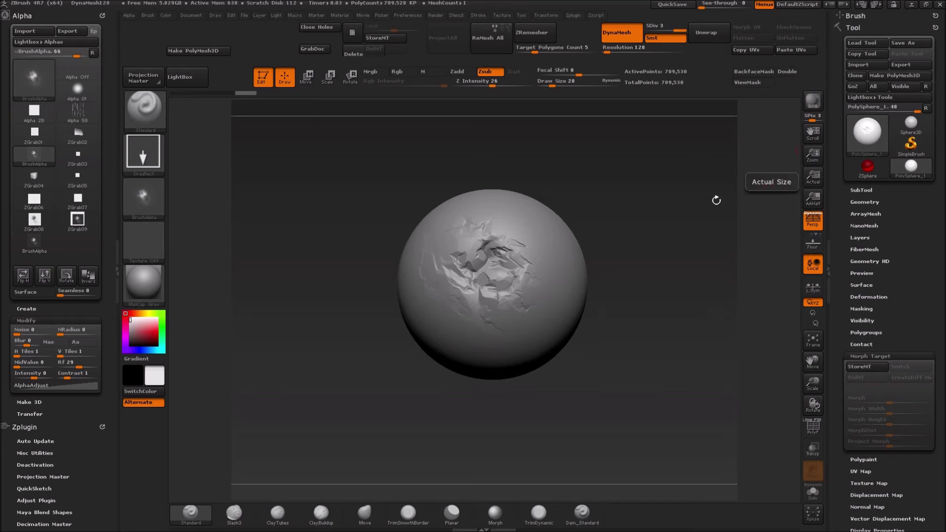
left_click_drag(669, 227, 641, 241)
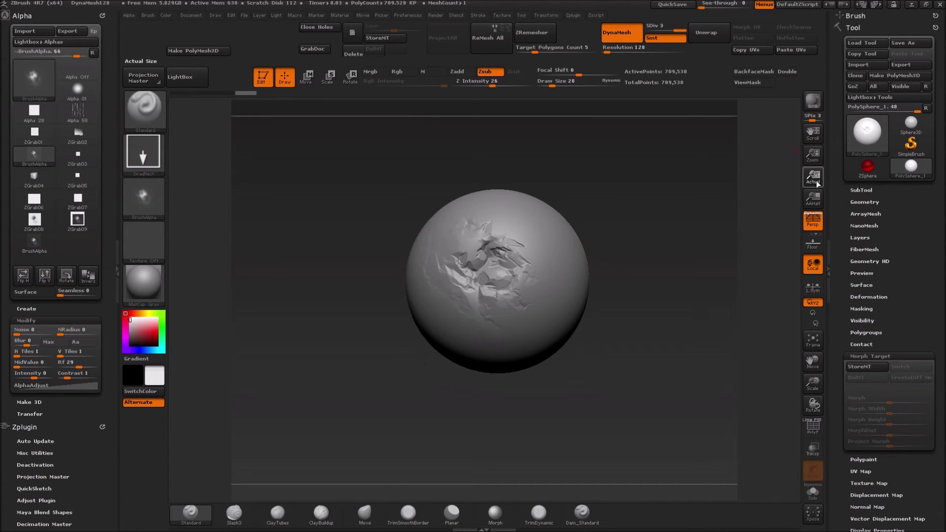
mouse_move(813, 155)
left_mouse_down()
mouse_move(805, 134)
mouse_move(812, 151)
left_mouse_up()
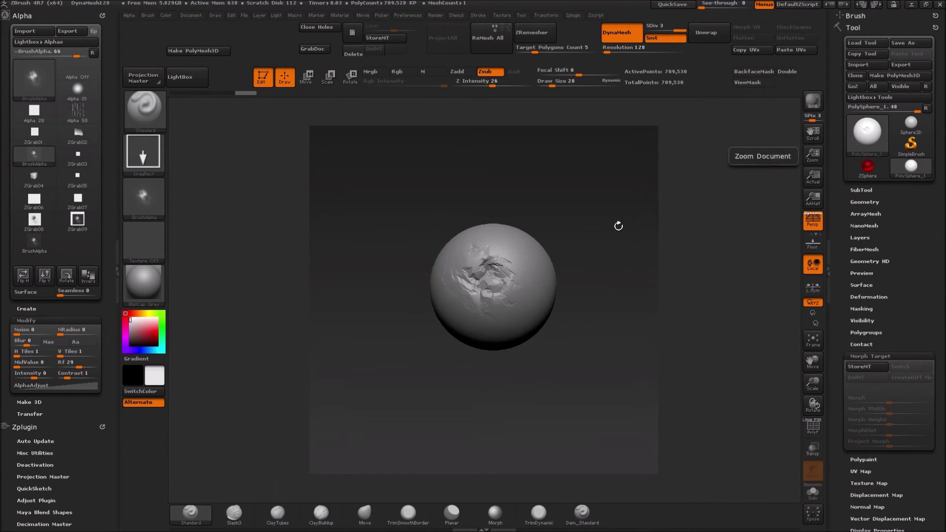
left_click_drag(385, 292, 447, 344, "alt")
left_click_drag(500, 317, 483, 296)
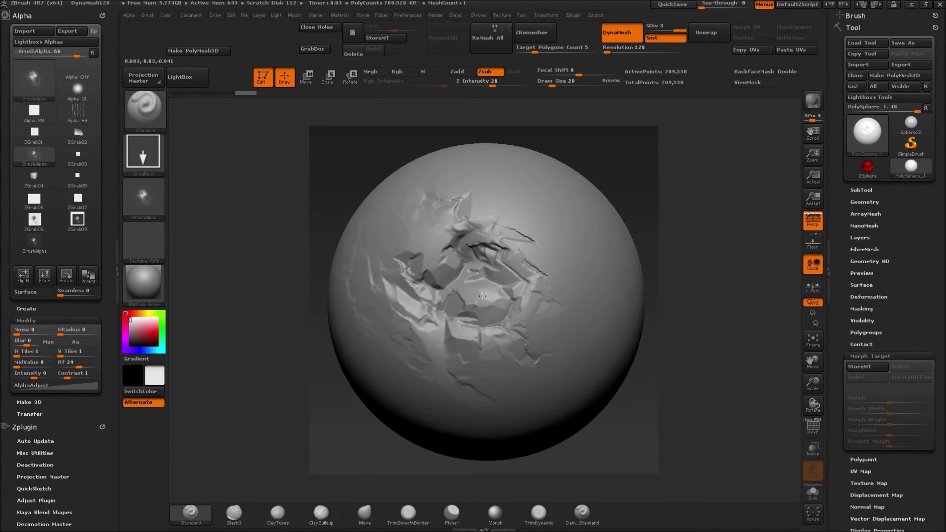
left_click_drag(348, 177, 345, 167)
left_click_drag(449, 284, 455, 290, "alt")
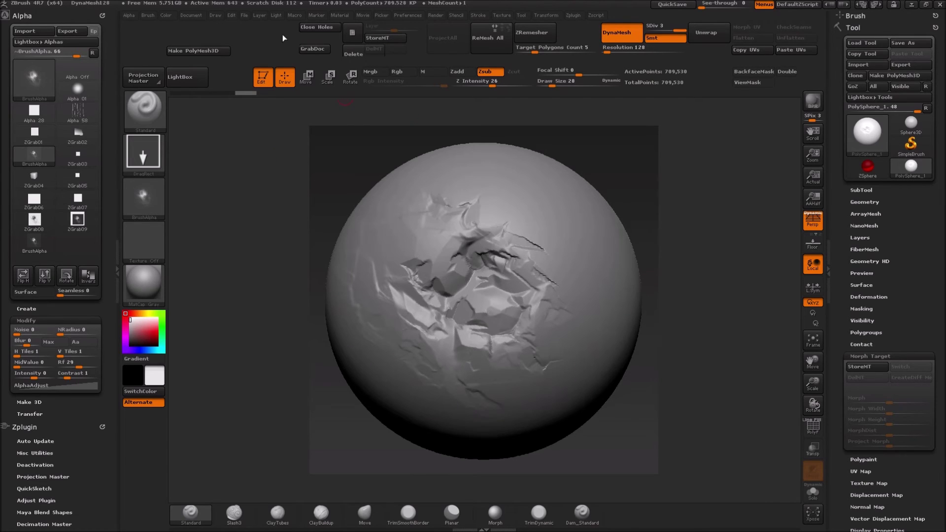
Export the document image to the Desktop as a Photoshop PSD file named brushicon.
left_click(195, 16)
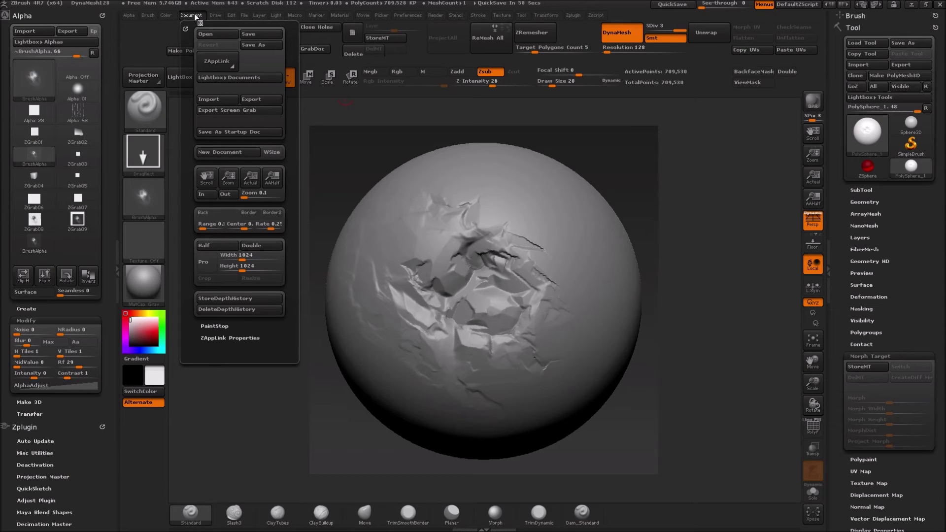
left_click(259, 100)
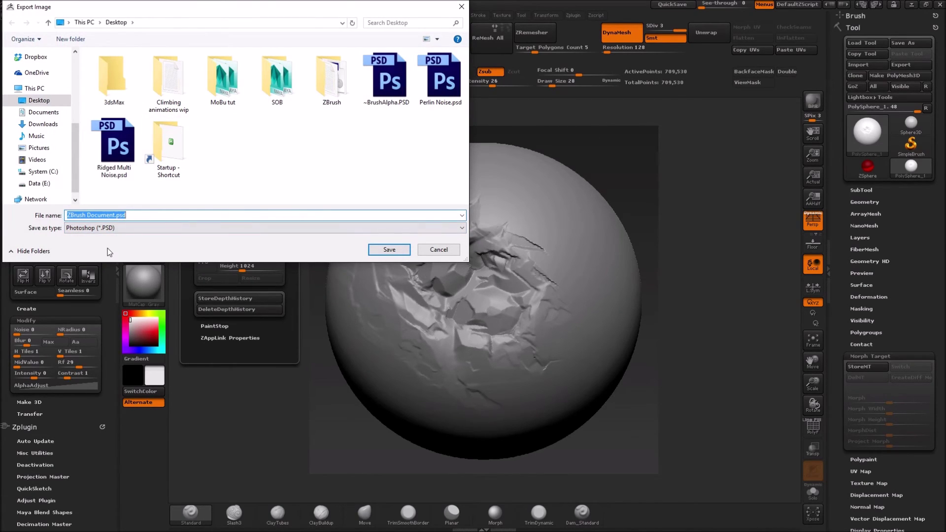
type("brushicon")
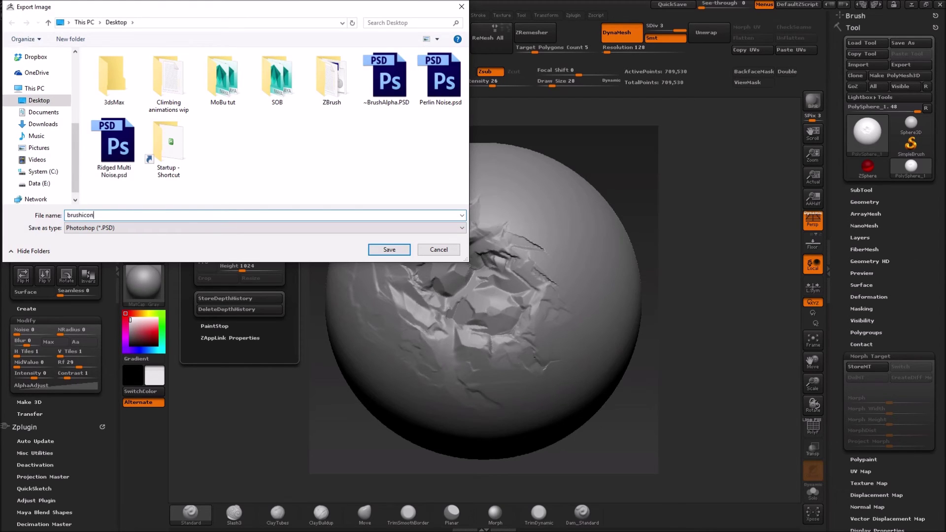
key("Return")
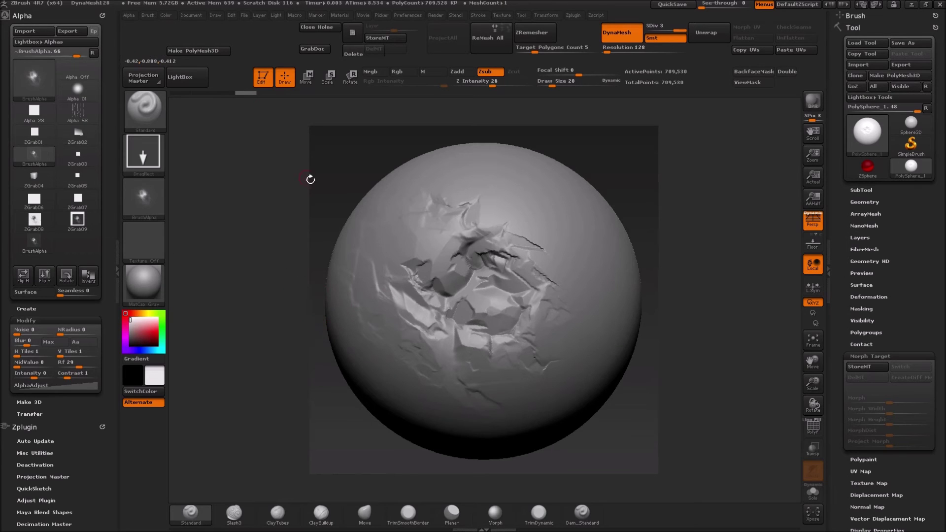
Assign brushicon.PSD from the Desktop as the icon of the current Standard brush.
left_click(165, 16)
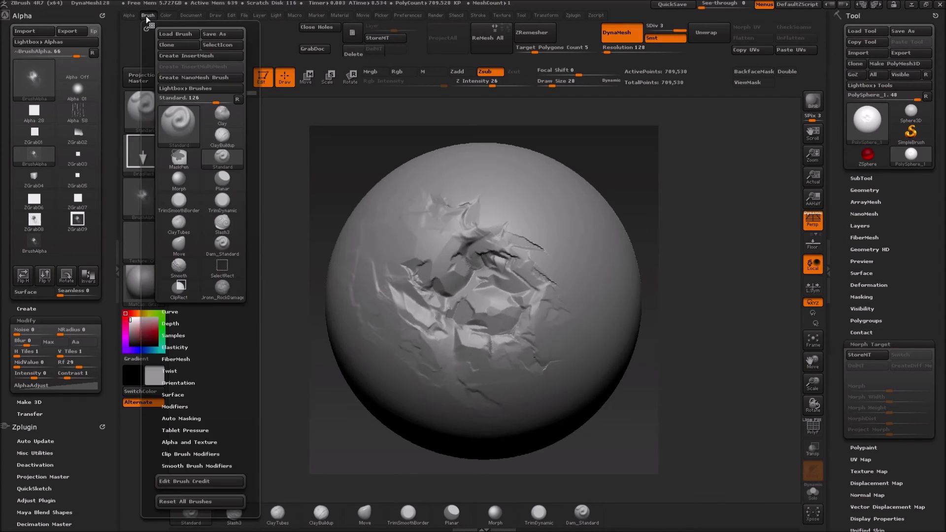
left_click(148, 15)
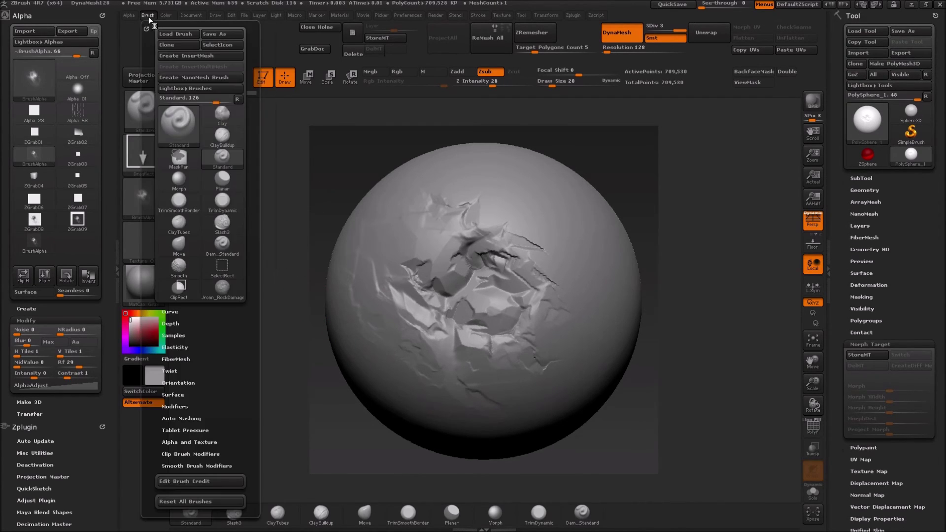
left_click(214, 44)
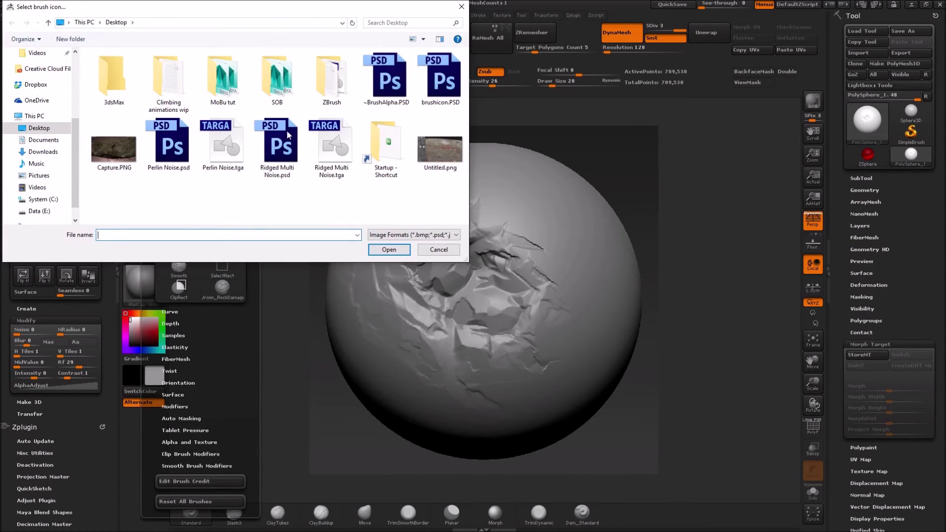
double_click(441, 79)
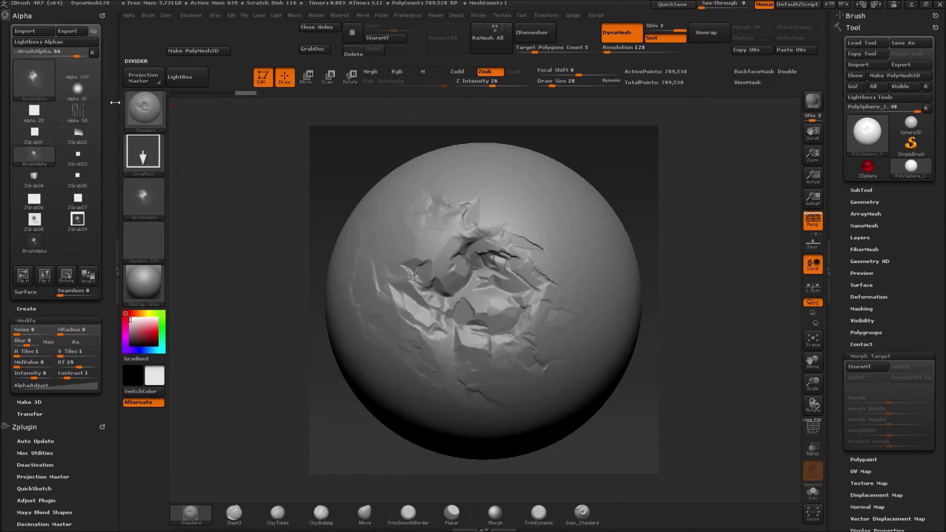
mouse_move(148, 106)
mouse_move(148, 144)
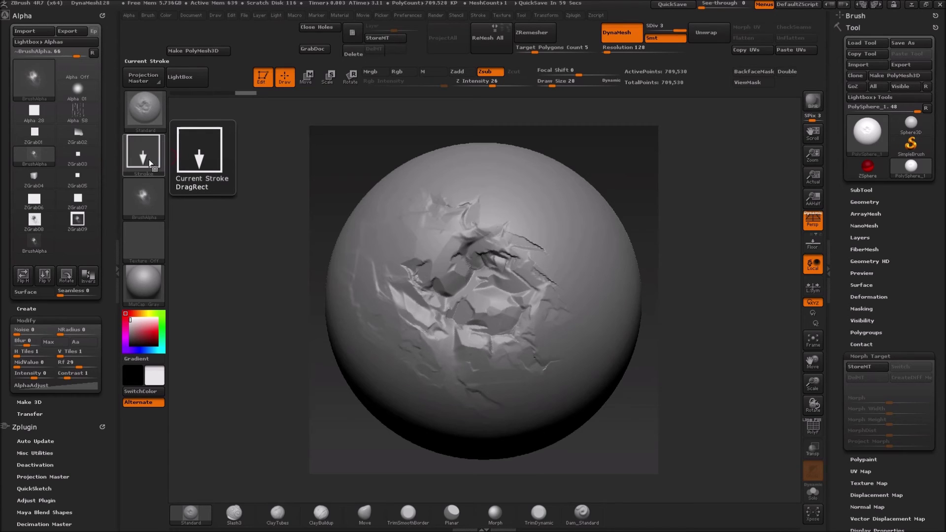
mouse_move(141, 205)
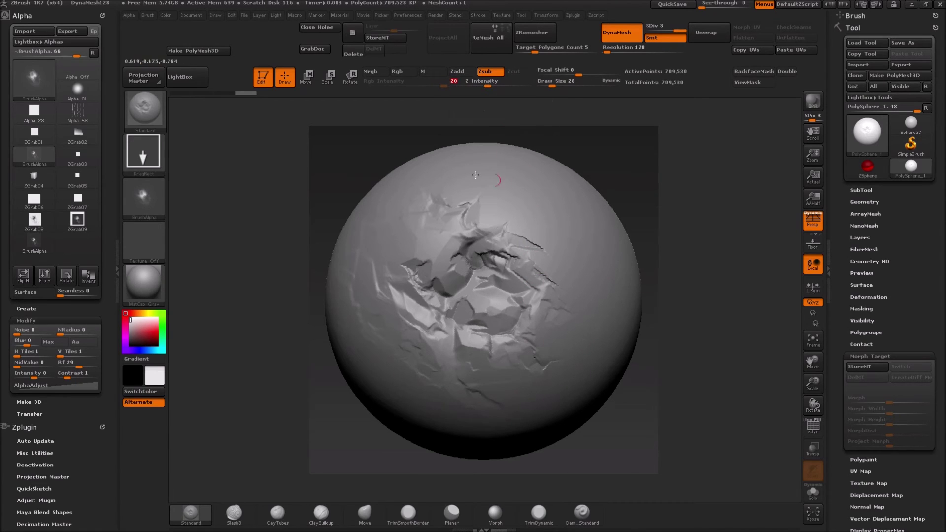
Start saving the current brush as a preset and name the file MyFirstAlpha.zbp.
left_click(148, 15)
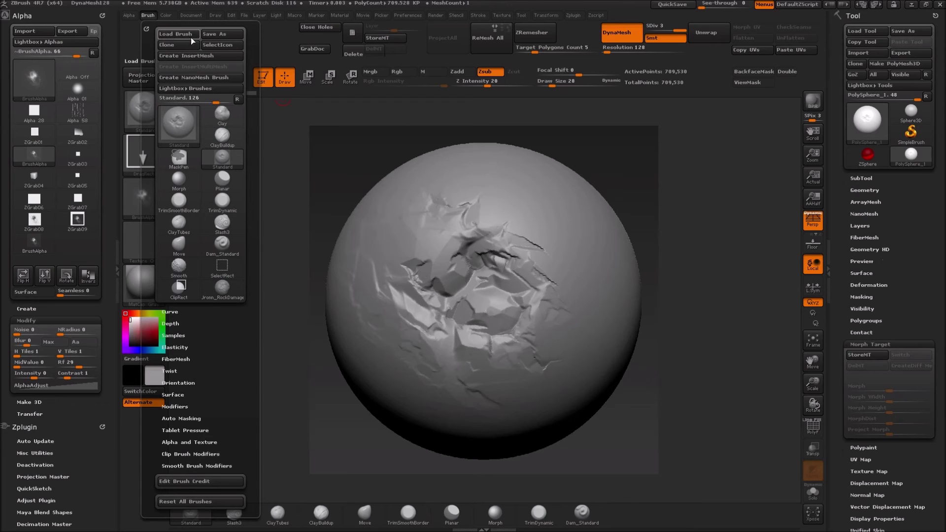
left_click(215, 34)
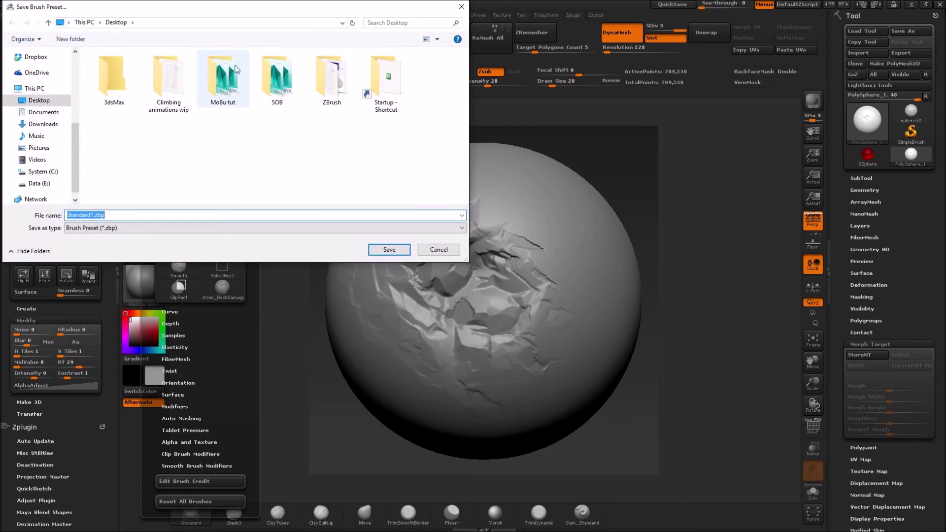
left_click(96, 215)
left_click_drag(95, 216, 30, 210)
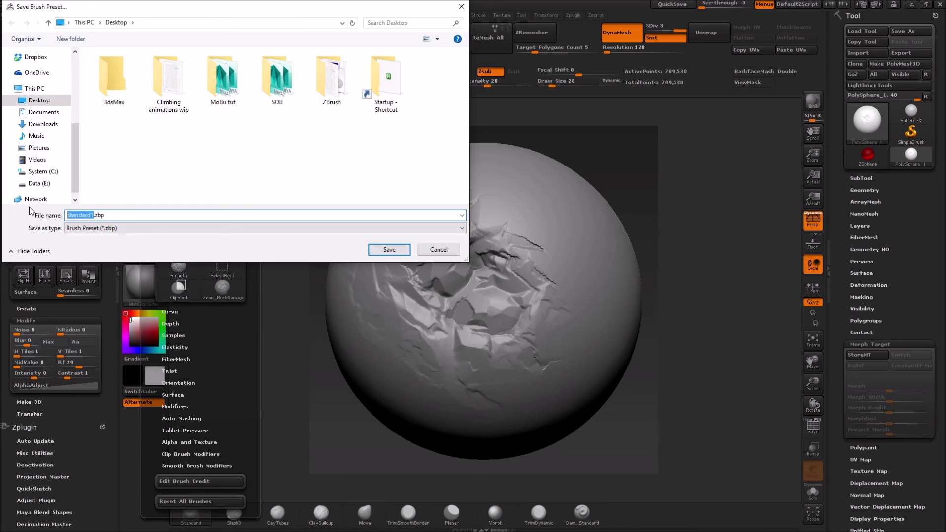
type("MyFirstAlpha")
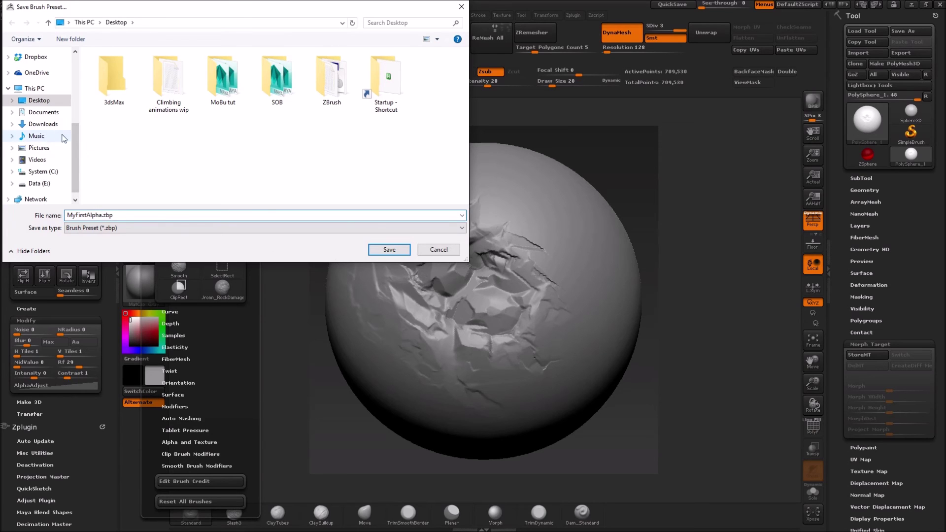
Set the preset's save location to Program Files (x86)\Pixologic\ZBrush 4R7\ZStartup\BrushPresets on the System (C:) drive.
left_click(44, 171)
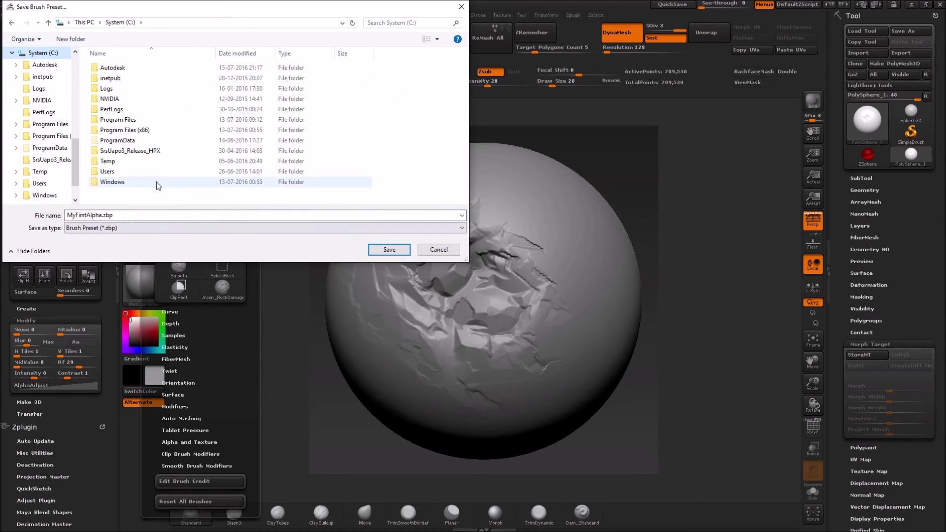
double_click(138, 131)
scroll(143, 176, "down", 5)
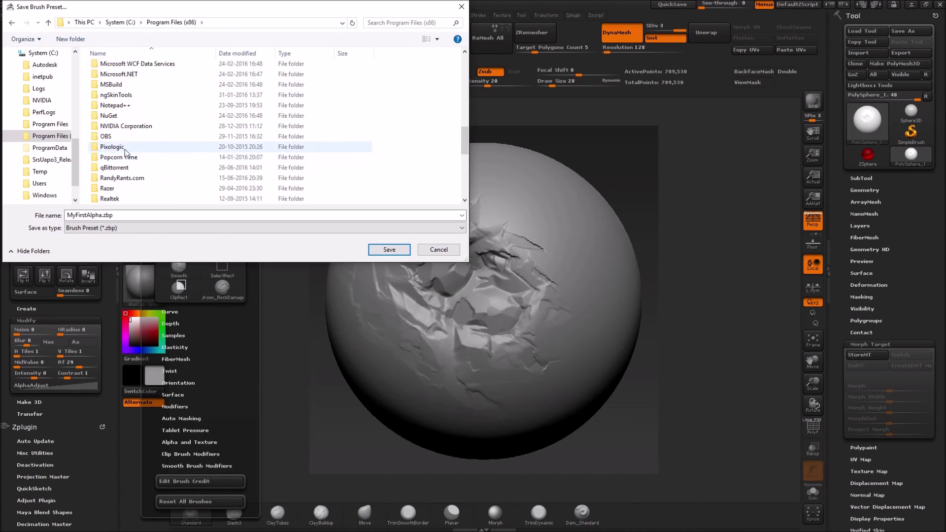
double_click(123, 147)
left_click(117, 68)
double_click(118, 67)
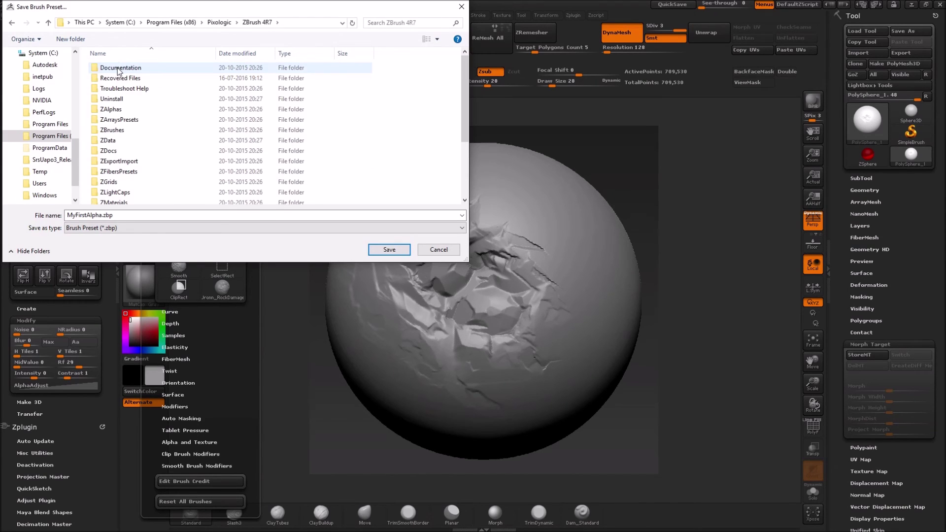
scroll(140, 188, "down", 3)
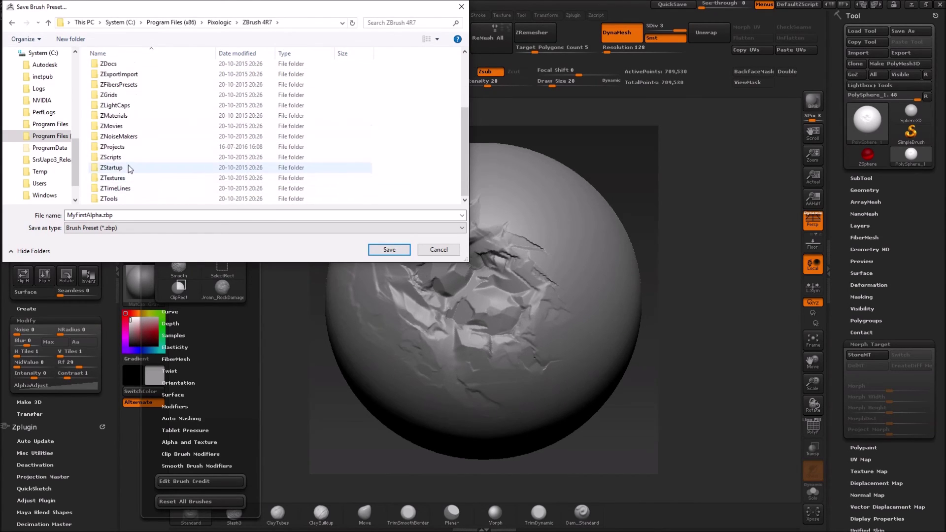
double_click(126, 166)
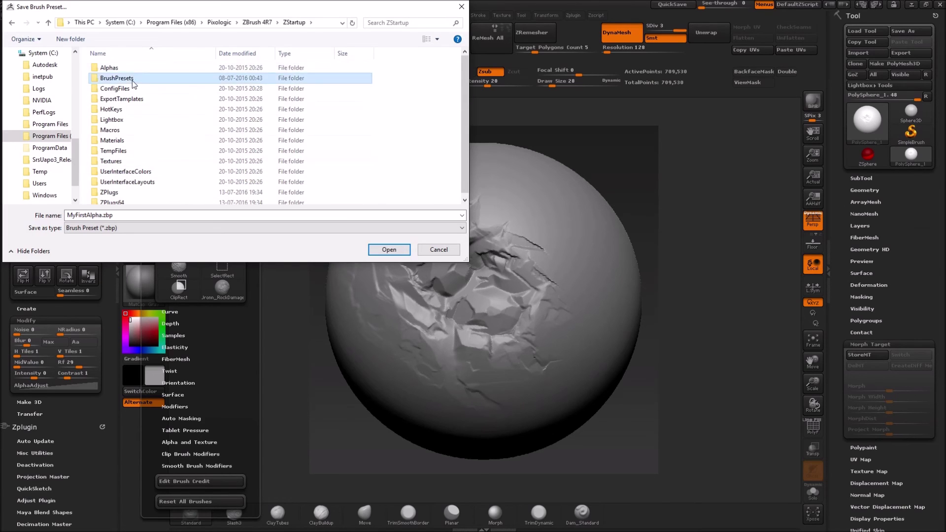
double_click(130, 79)
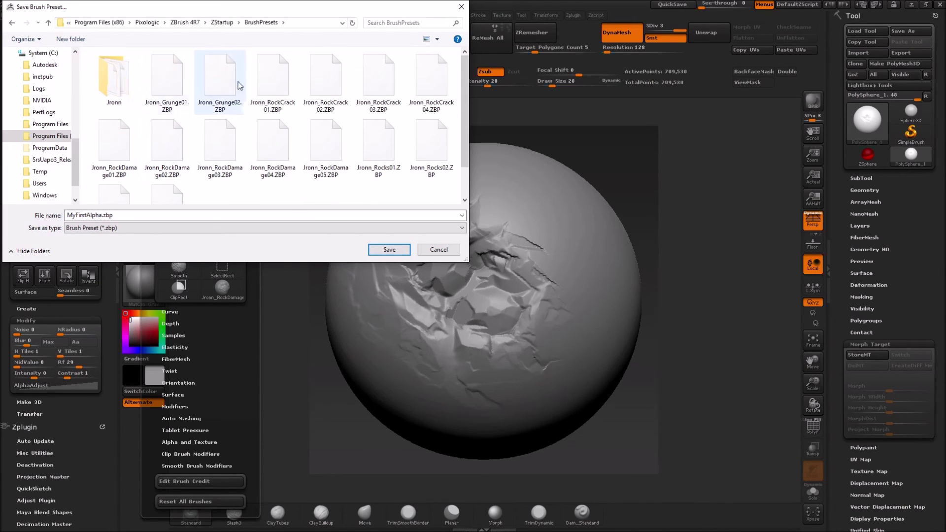
Rename the preset file to MyFirstBrush, save it in BrushPresets and check the brush among the available brushes.
scroll(249, 149, "down", 1)
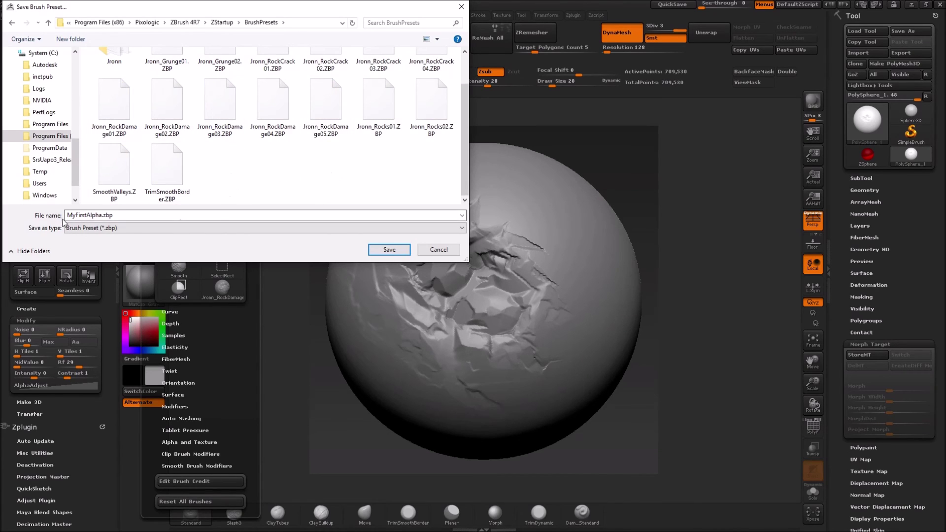
double_click(101, 214)
left_click(101, 214)
type("Brush")
key("Return")
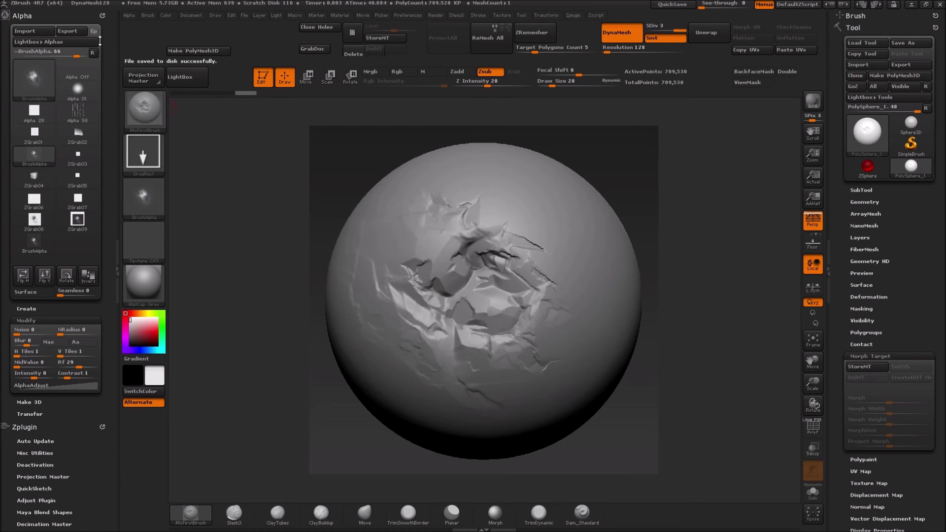
left_click(150, 14)
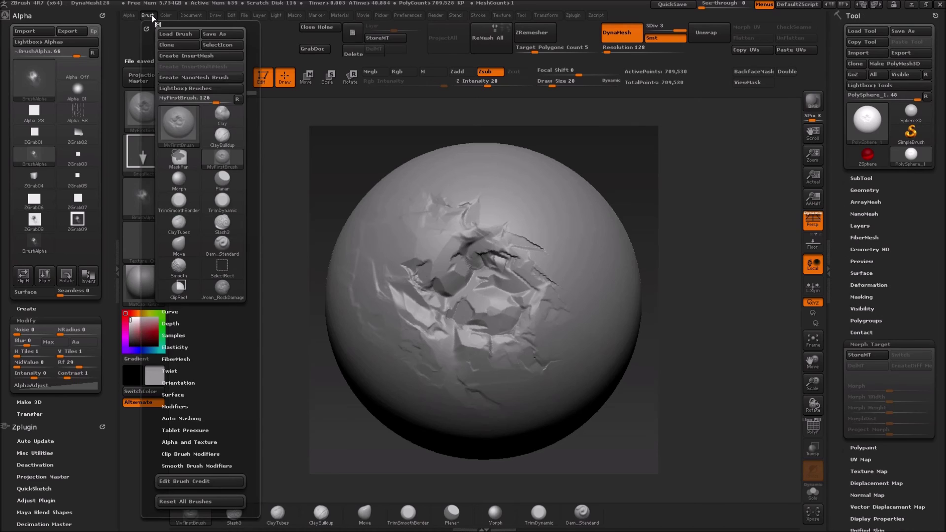
left_click(150, 116)
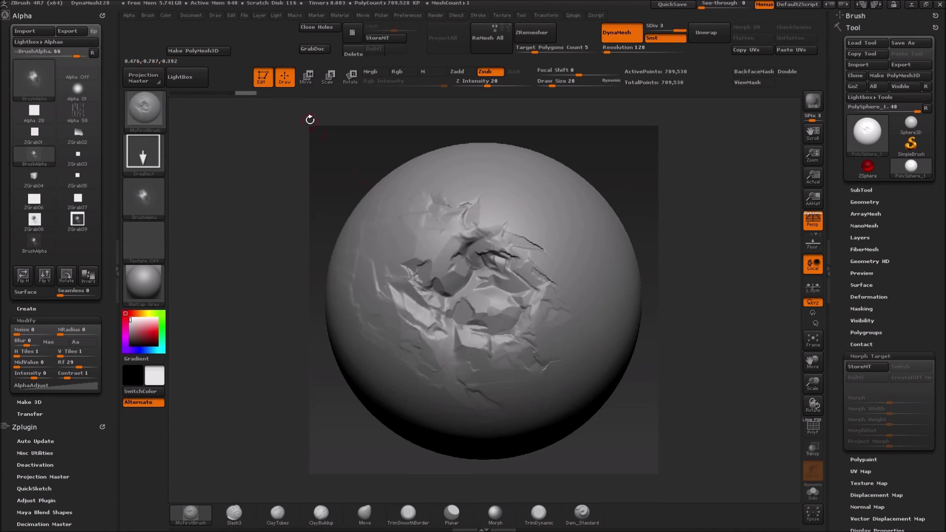
Try the saved brush with a trial rock stamp on the sphere and undo the trial.
mouse_move(328, 178)
left_mouse_down()
mouse_move(402, 328)
mouse_move(500, 213)
mouse_move(517, 177)
left_mouse_up()
mouse_move(598, 323)
left_mouse_down()
mouse_move(493, 207)
mouse_move(440, 337)
left_mouse_up()
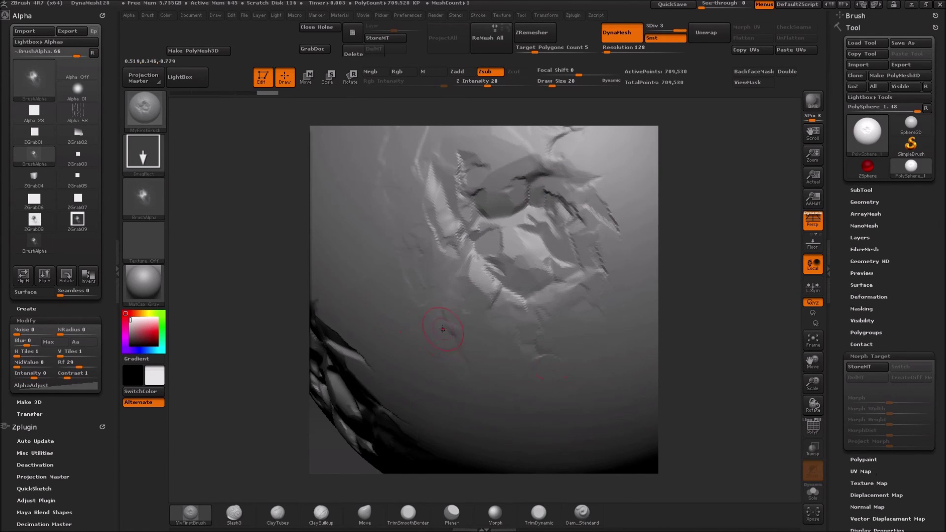
key("ctrl+z")
key("ctrl+z")
key("ctrl+z")
Stamp overlapping rock details in varying sizes across the front and side of the sphere using MyFirstBrush.
mouse_move(493, 333)
left_mouse_down()
mouse_move(438, 279)
mouse_move(498, 300)
mouse_move(513, 288)
left_mouse_up()
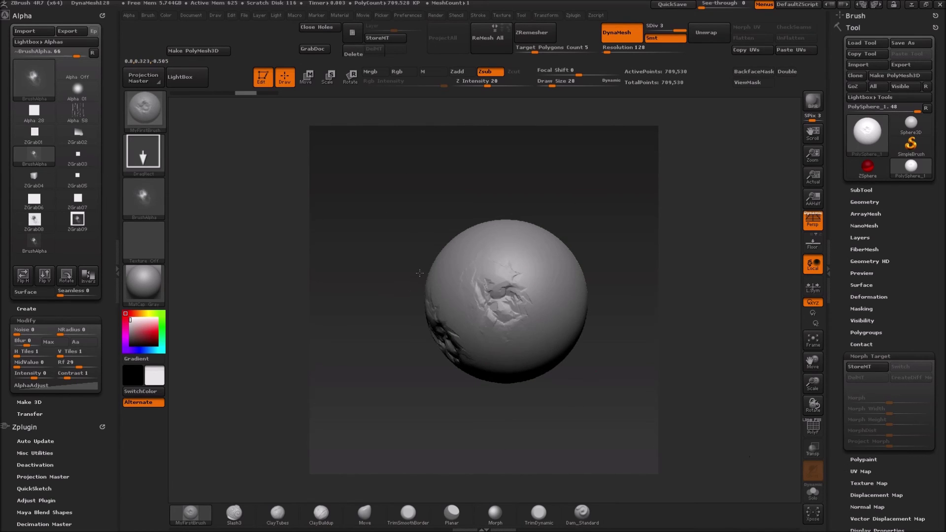
key("ctrl+z")
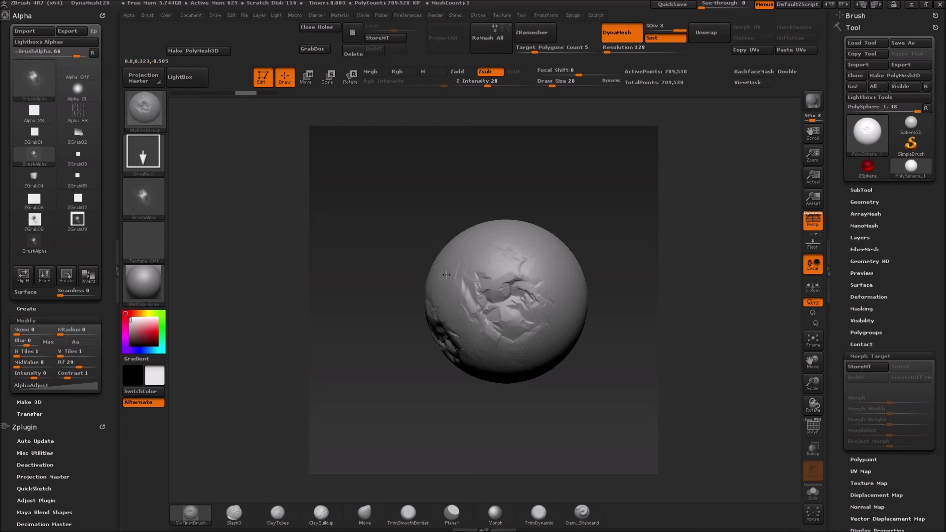
key("ctrl+z")
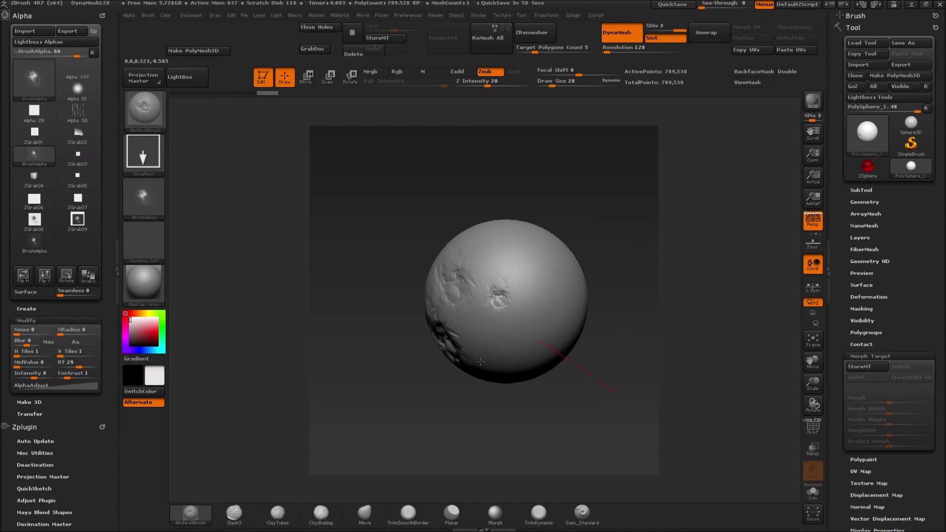
key("ctrl+shift+z")
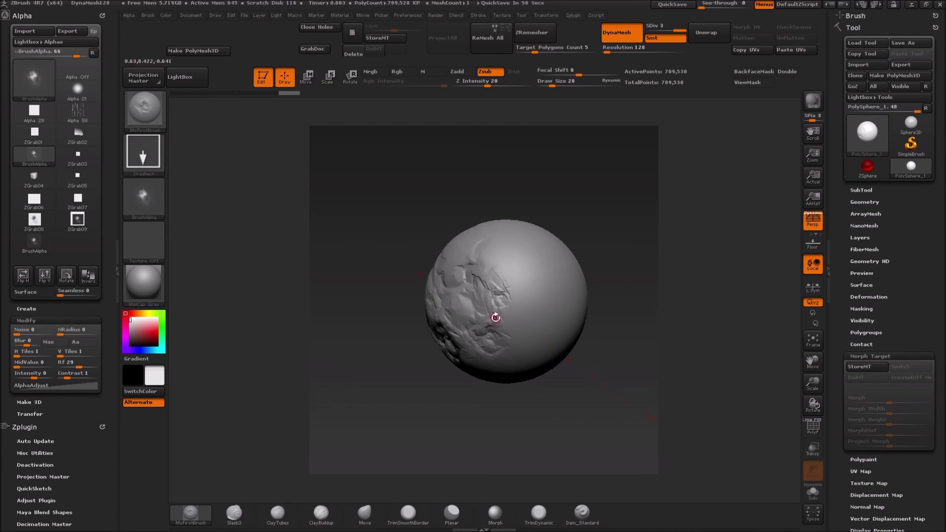
left_click_drag(512, 315, 549, 306)
left_click_drag(360, 377, 341, 212)
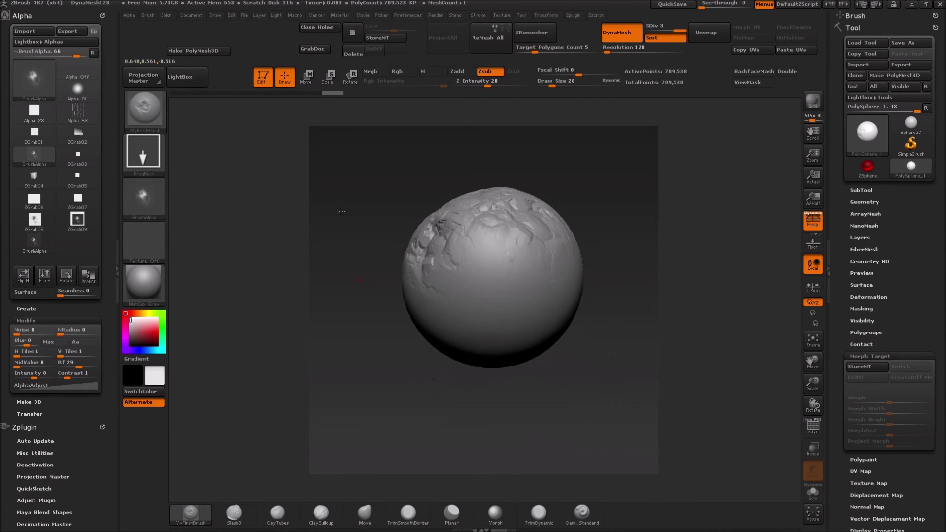
Cover the sphere's remaining smooth areas with overlapping large and small rock stamps until the whole surface looks rocky.
left_click_drag(486, 256, 757, 352)
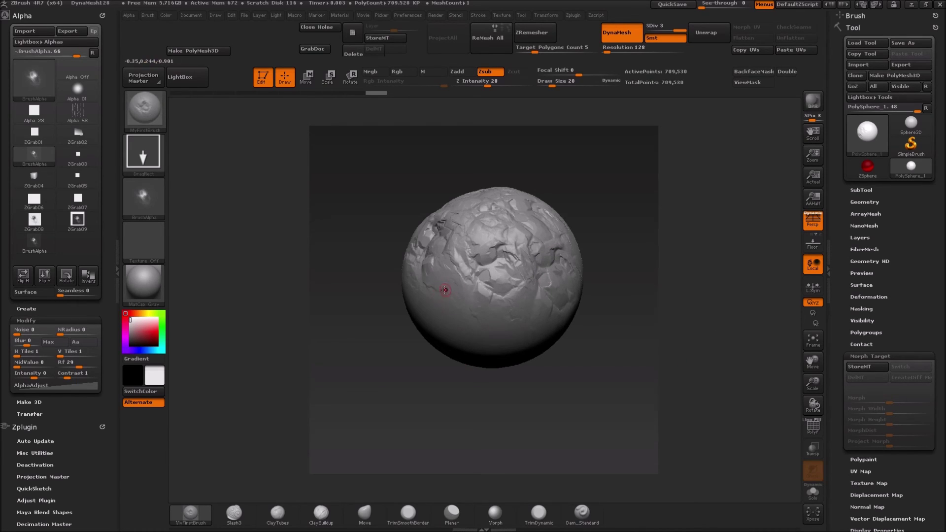
left_click_drag(469, 296, 624, 352)
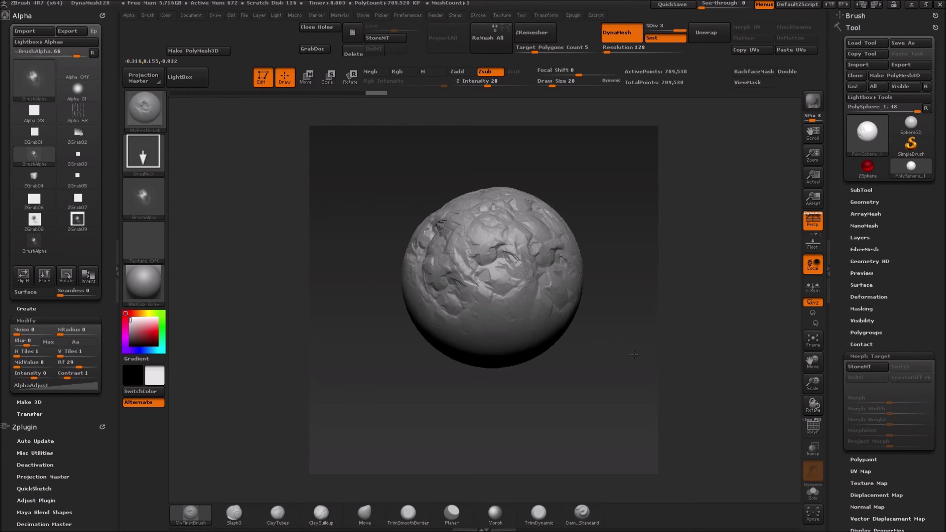
mouse_move(298, 192)
left_mouse_down()
mouse_move(352, 165)
mouse_move(365, 243)
mouse_move(379, 251)
mouse_move(575, 231)
left_mouse_up()
left_click_drag(422, 256, 549, 374)
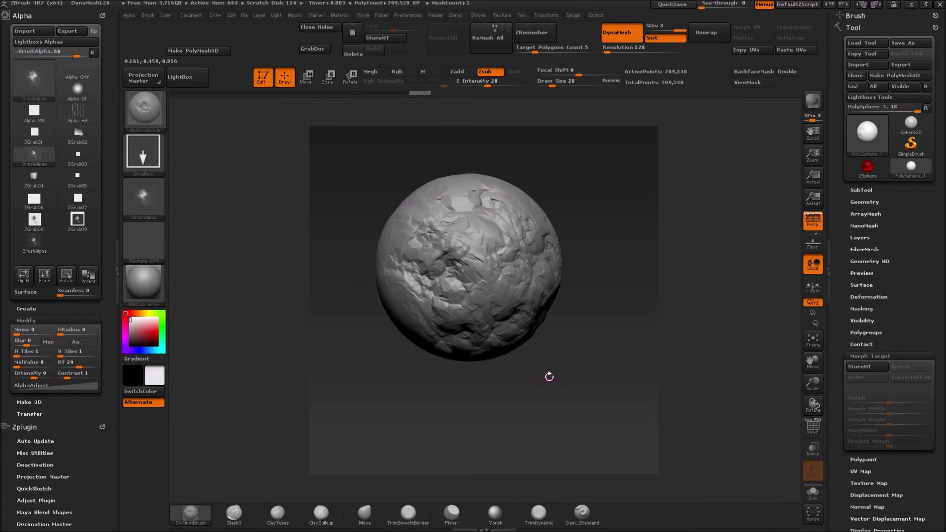
mouse_move(610, 329)
left_mouse_down()
mouse_move(644, 152)
mouse_move(594, 202)
mouse_move(594, 237)
mouse_move(606, 226)
mouse_move(576, 192)
mouse_move(535, 196)
mouse_move(581, 192)
left_mouse_up()
mouse_move(386, 298)
left_mouse_down()
mouse_move(422, 229)
mouse_move(409, 227)
mouse_move(418, 290)
left_mouse_up()
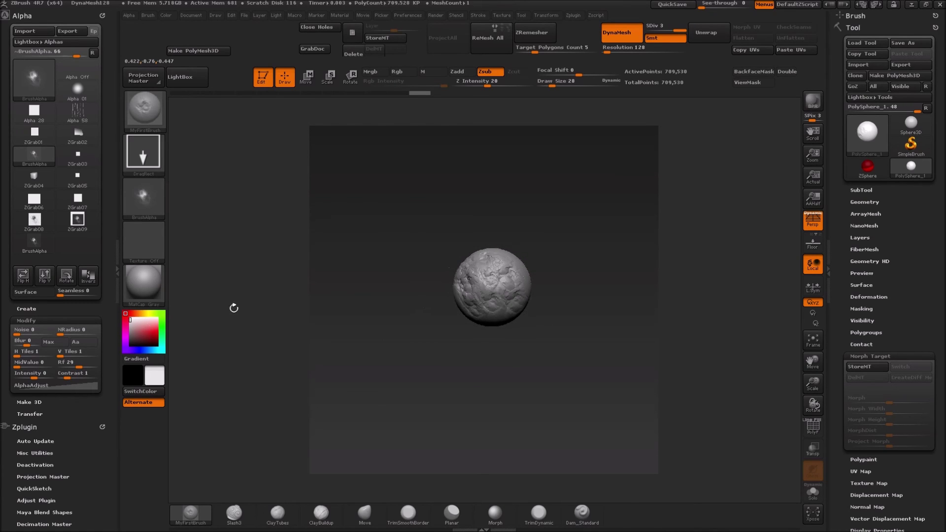